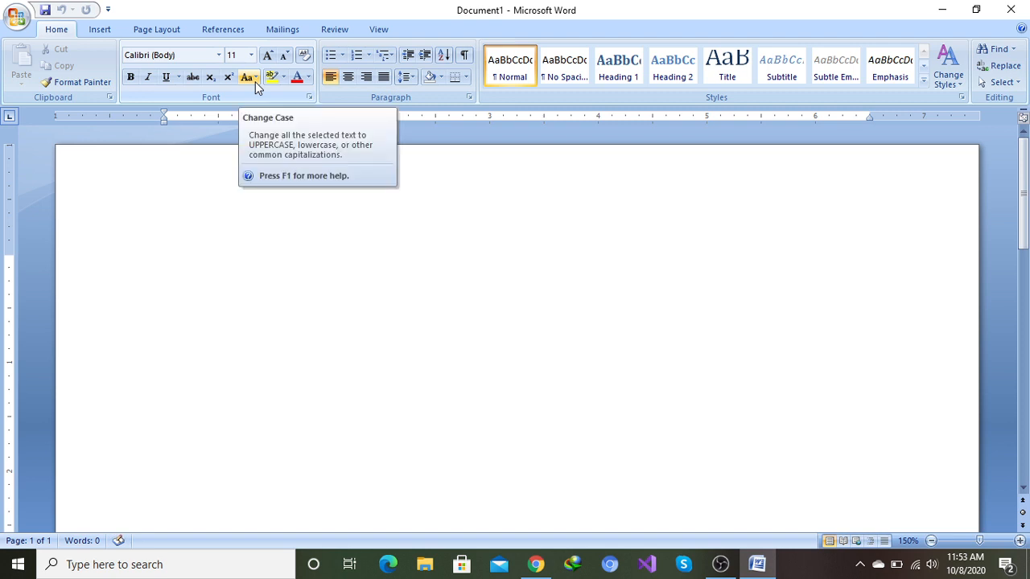
- Insert a table with four columns and two rows at the start of the blank document
click(102, 31)
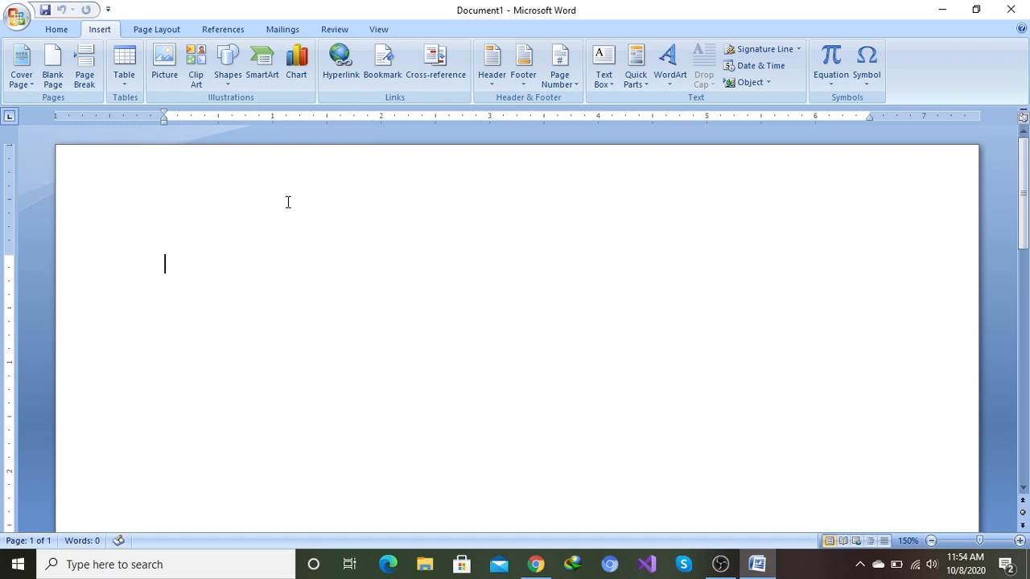
click(124, 73)
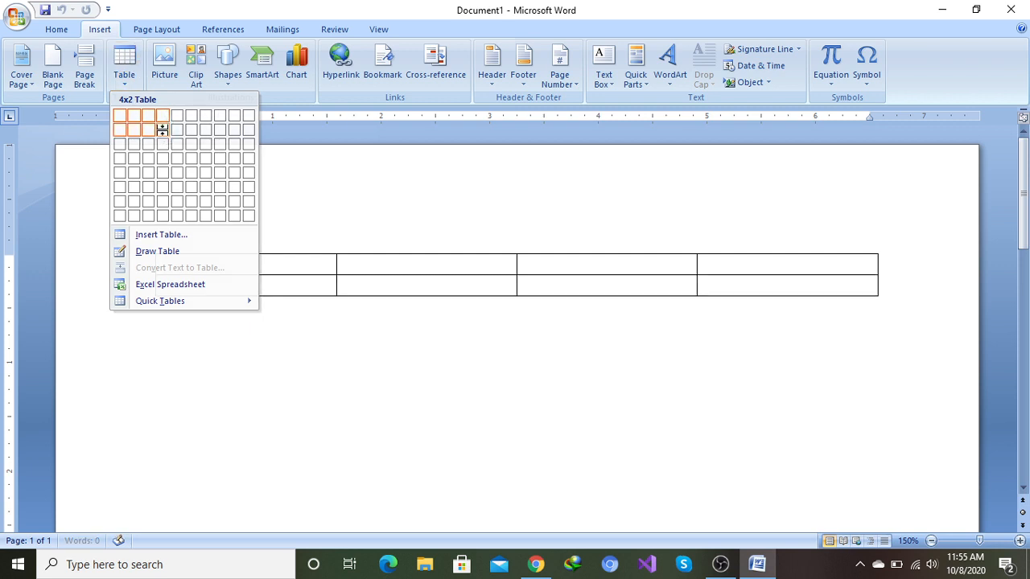
click(163, 130)
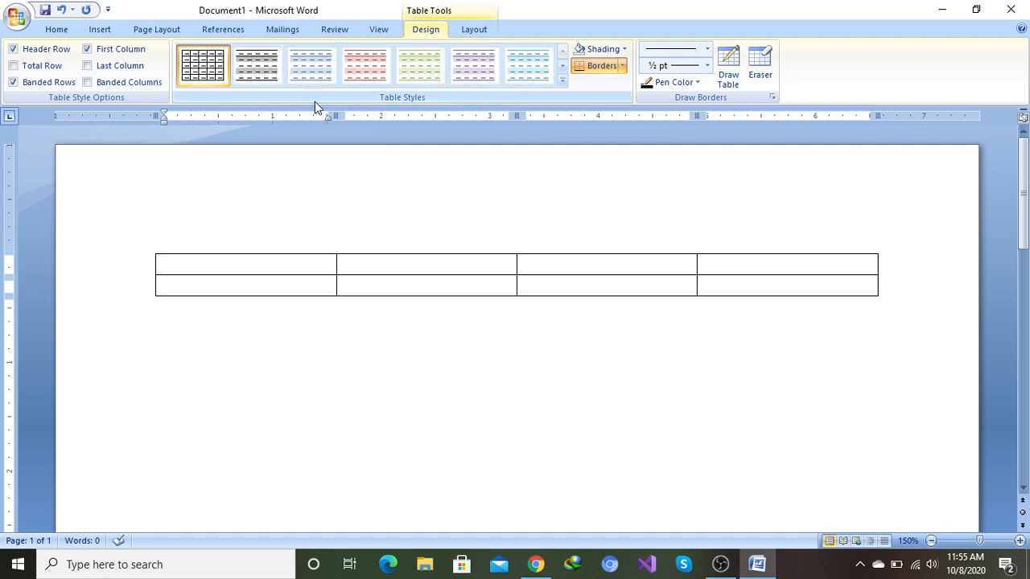
click(99, 30)
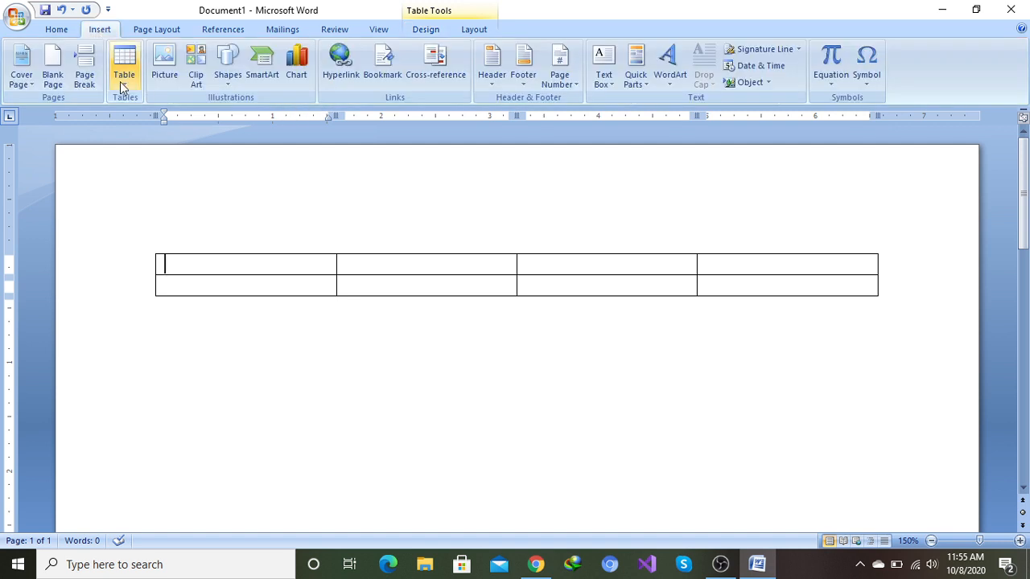
click(121, 77)
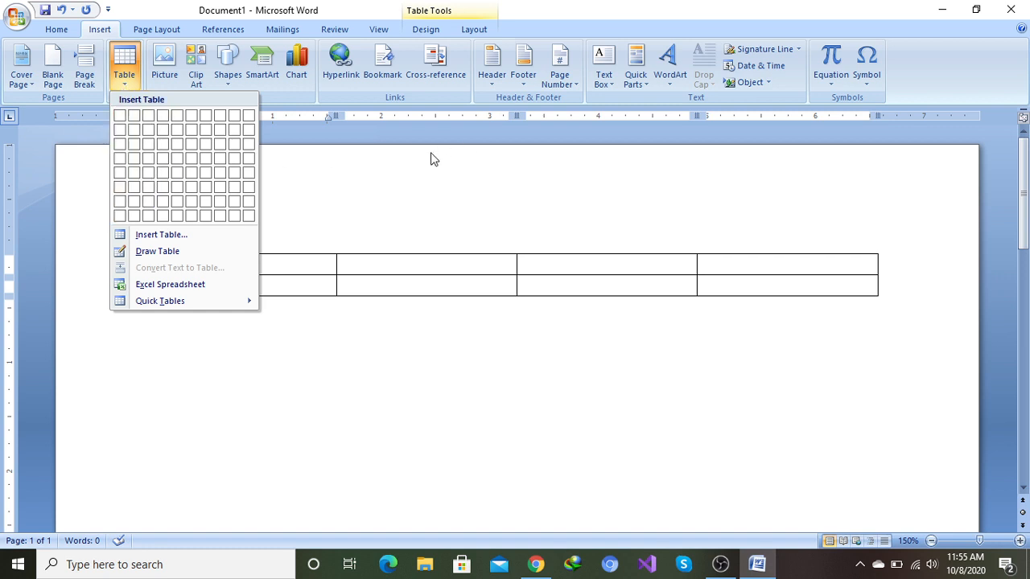
click(532, 178)
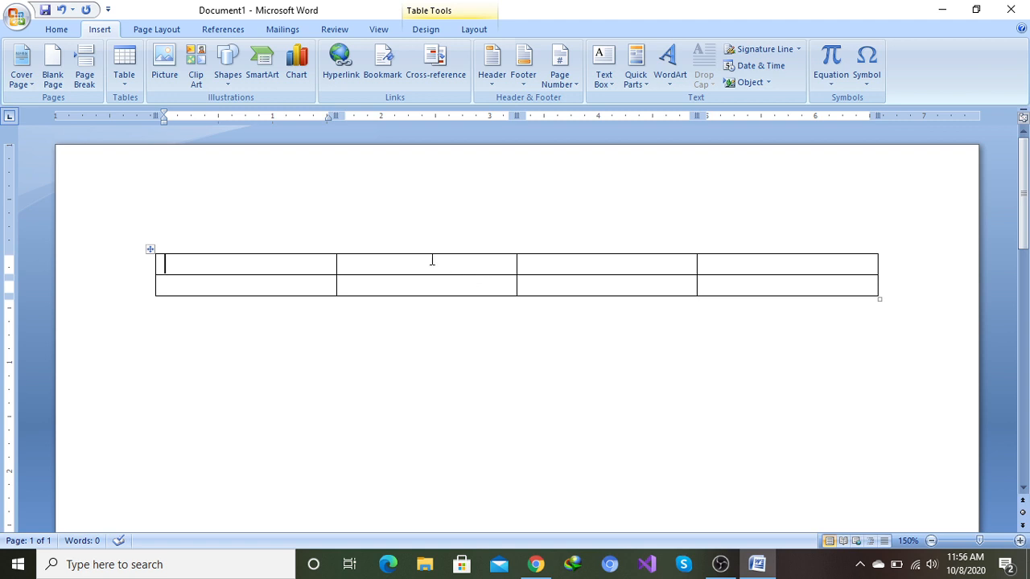
click(128, 83)
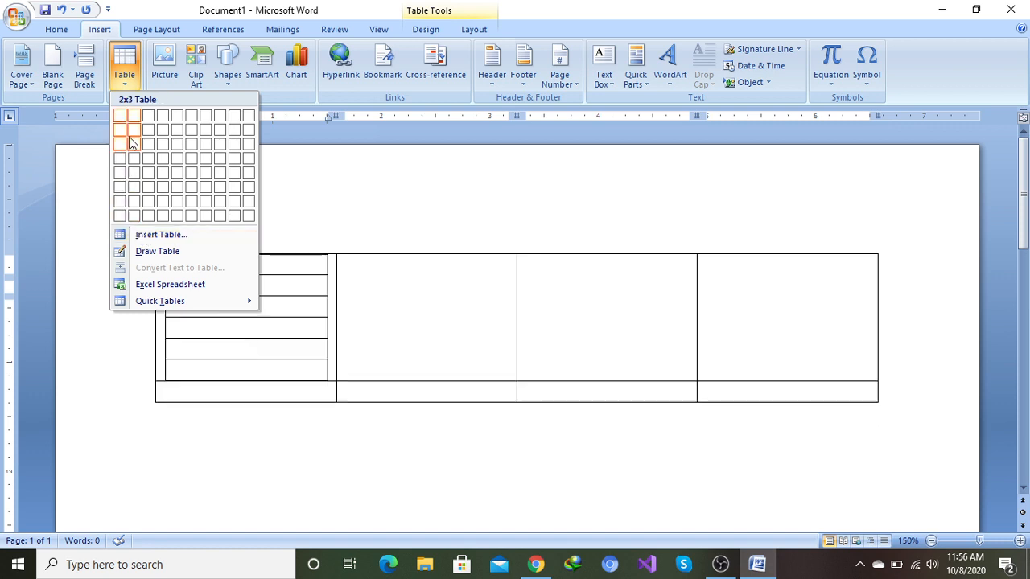
click(345, 343)
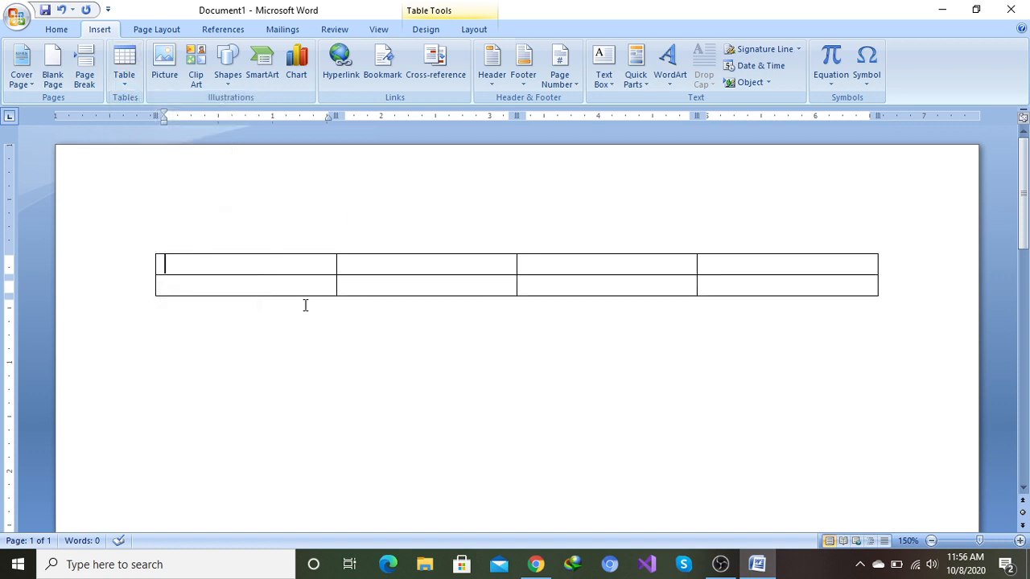
- Add a blank line below the four-column table and insert a second table with 9 columns and 4 rows there
click(232, 316)
key(Return)
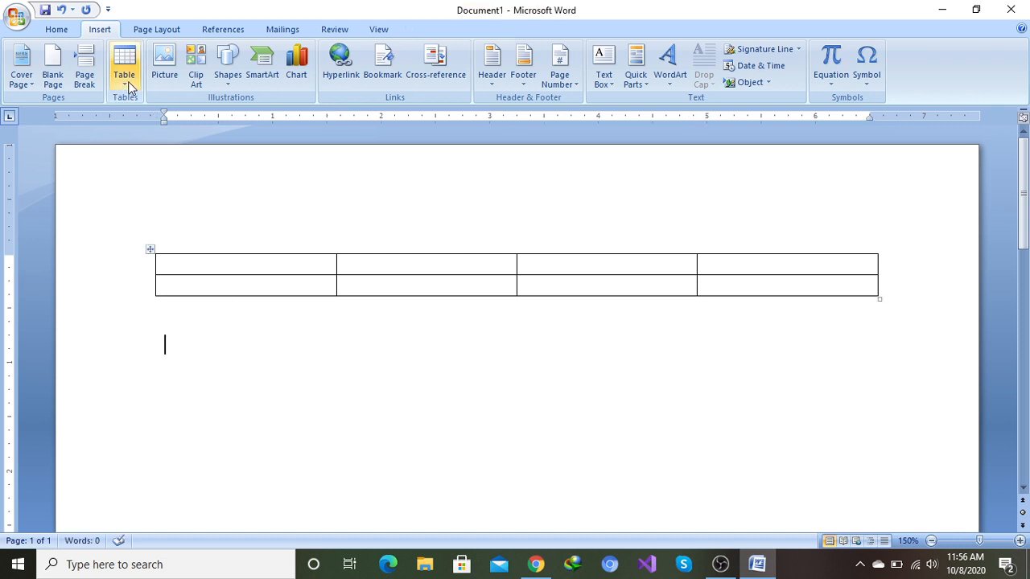
click(126, 77)
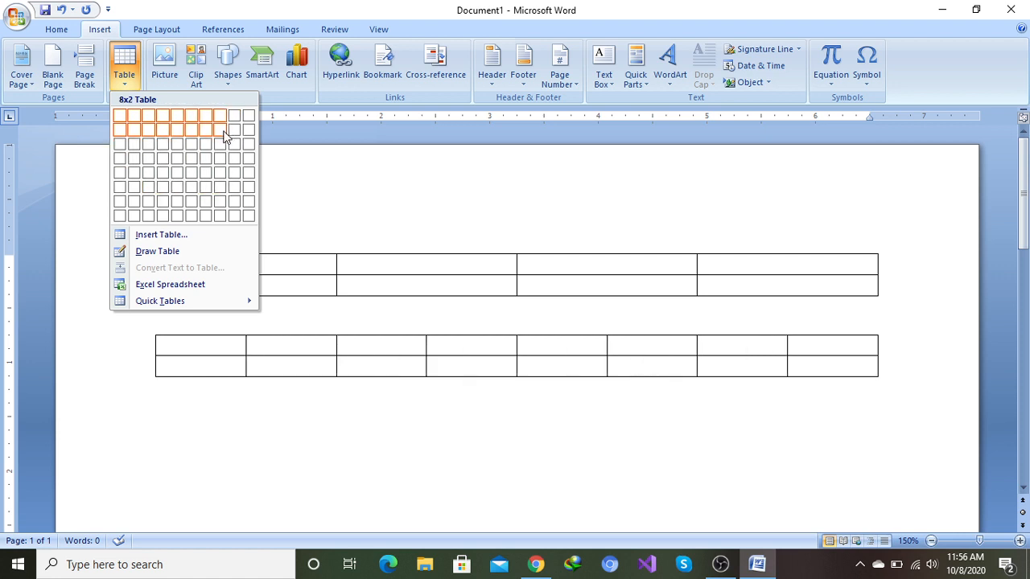
click(158, 238)
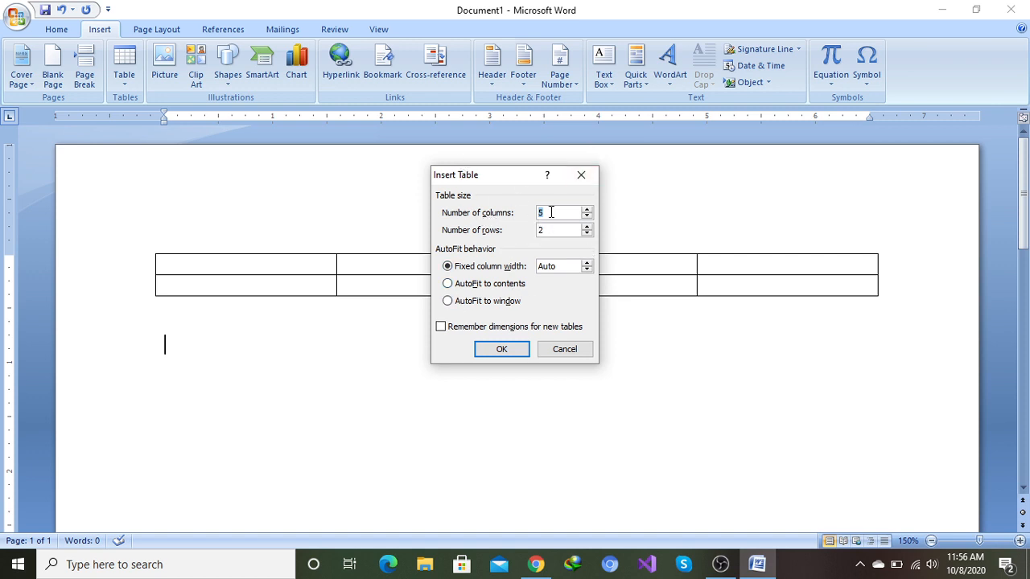
key(BackSpace)
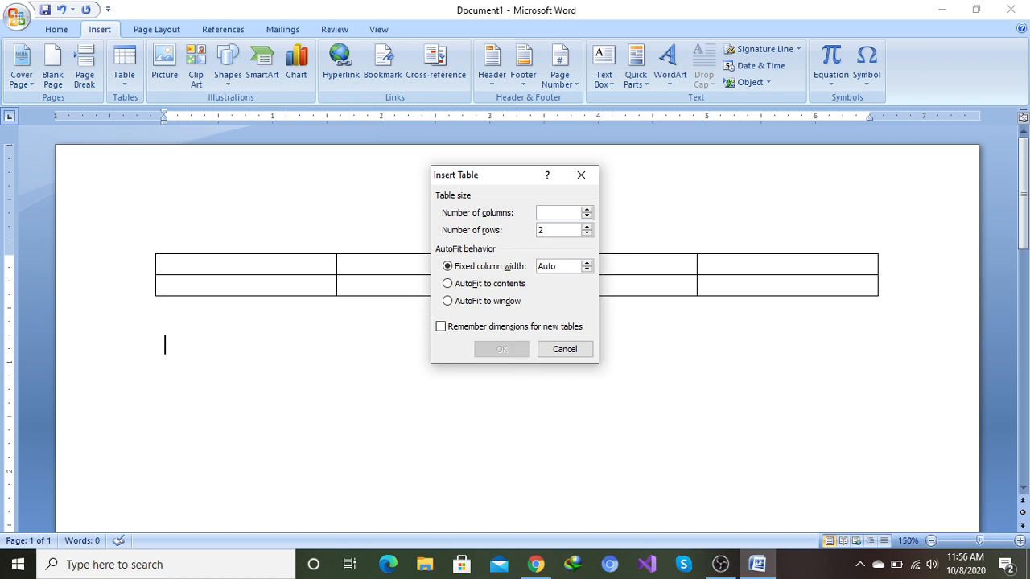
text(1)
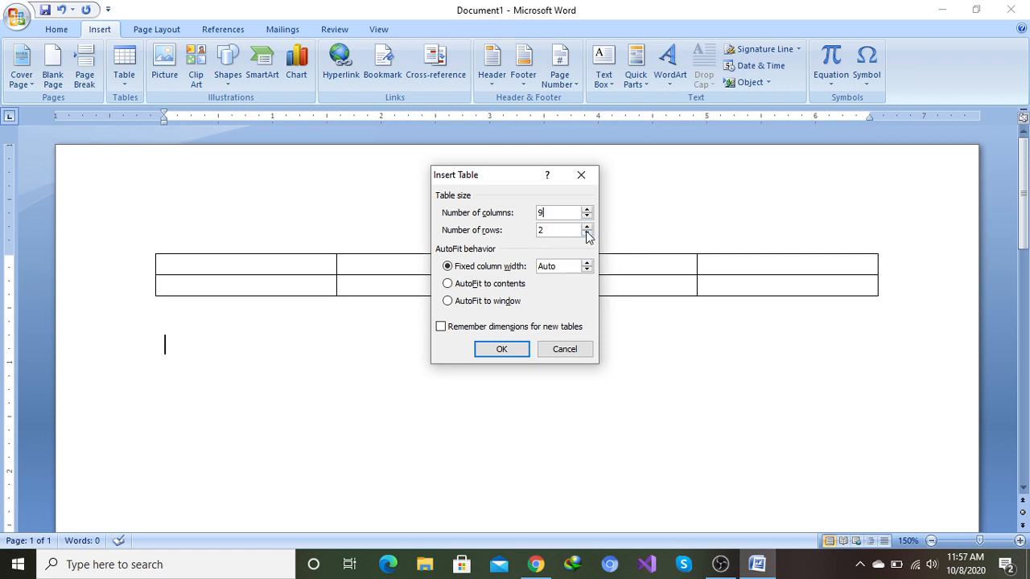
click(587, 227)
click(501, 349)
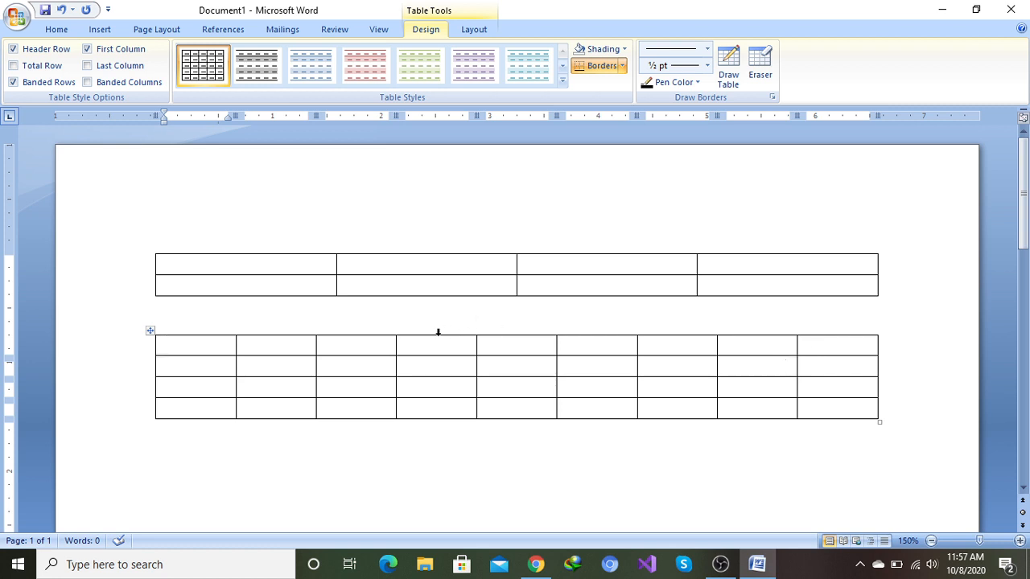
- Draw a single-cell table about 2.5 inches wide below the nine-column table with the Draw Table tool
click(98, 30)
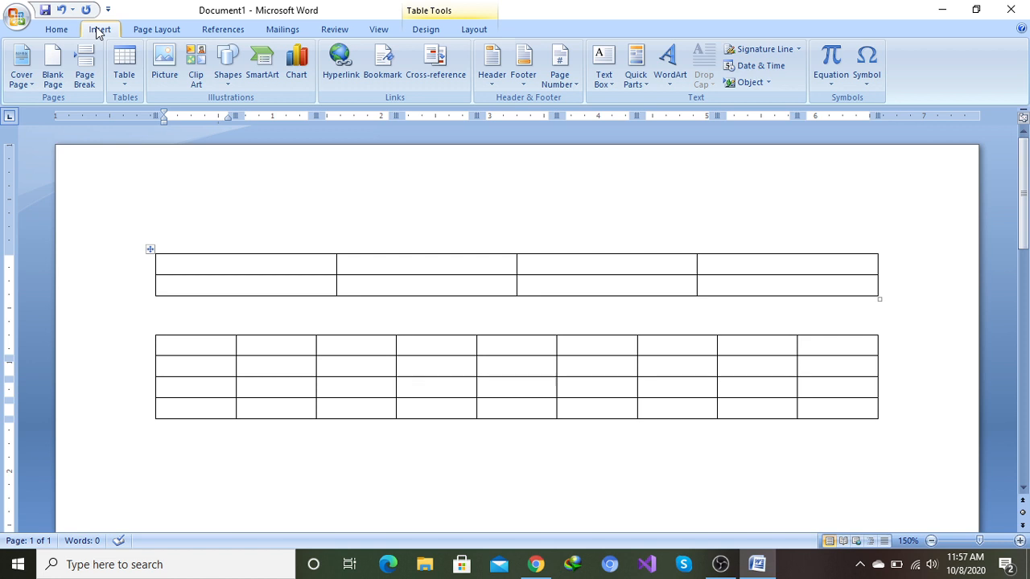
click(122, 79)
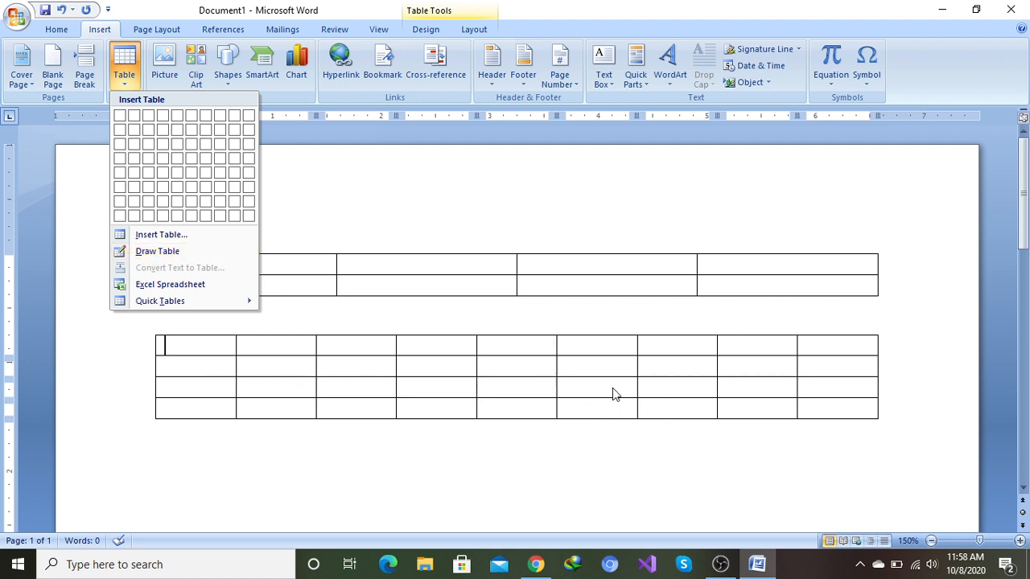
click(142, 255)
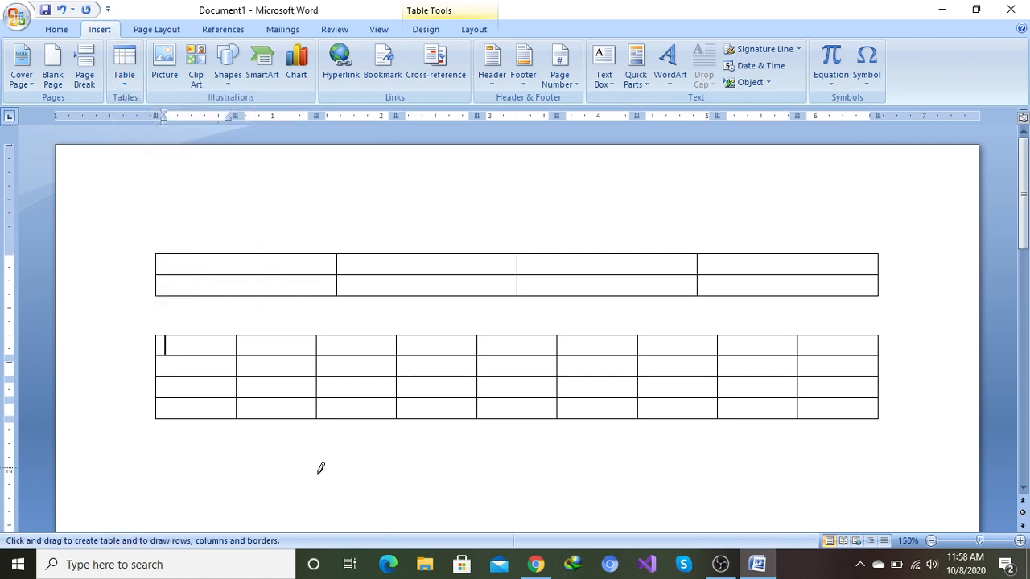
scroll(272, 435, down, 1)
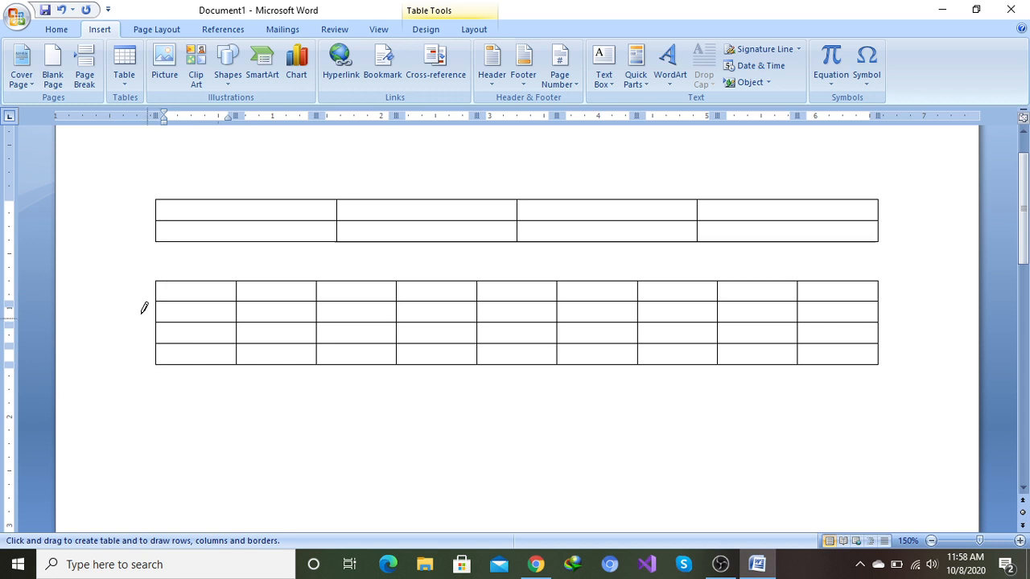
click(123, 82)
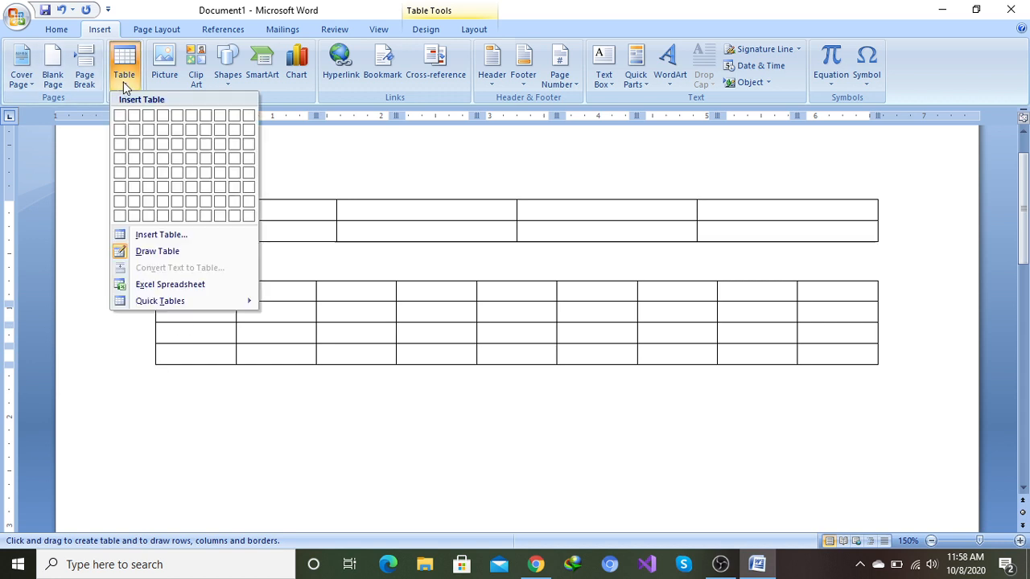
click(147, 253)
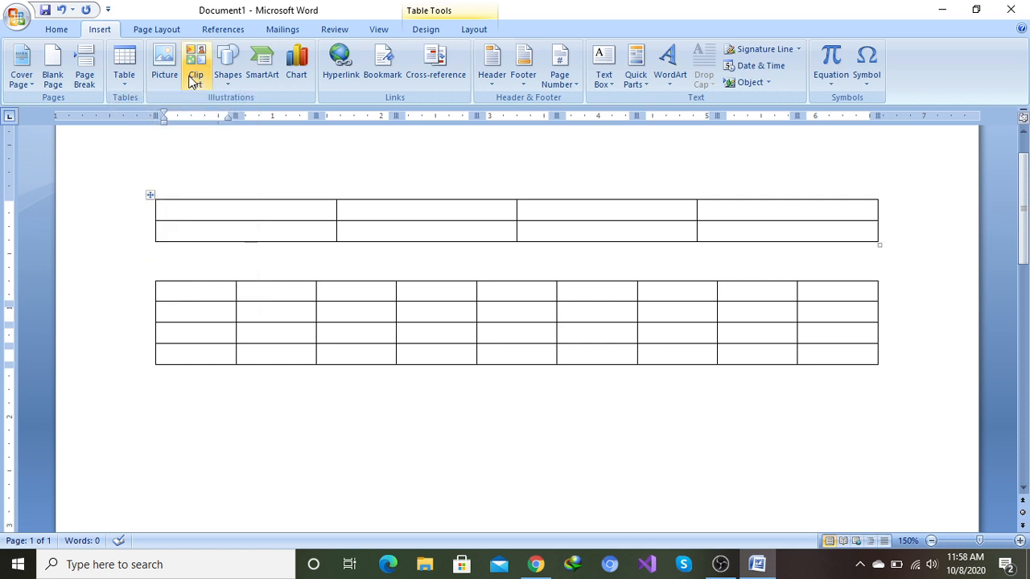
click(124, 76)
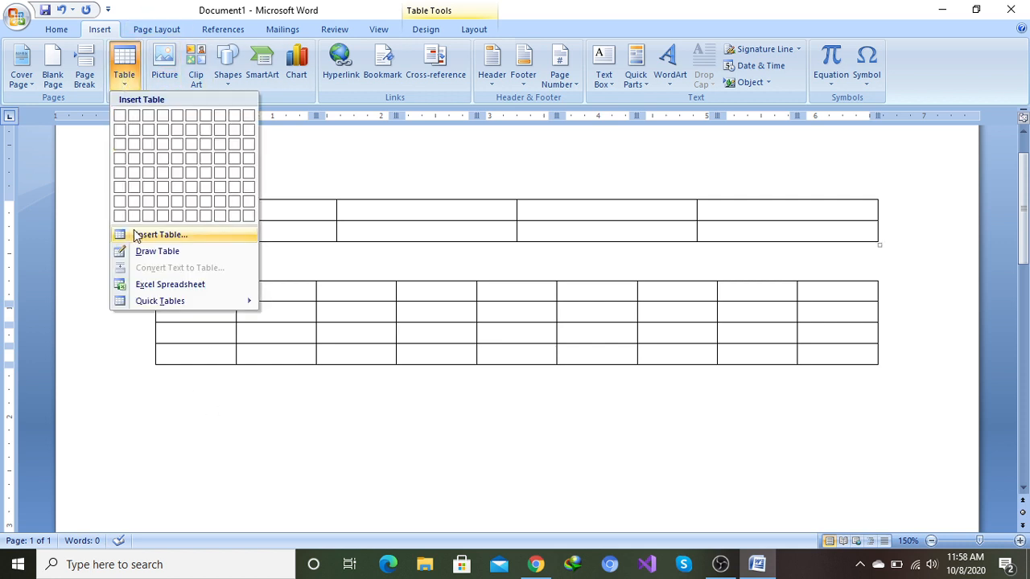
click(143, 257)
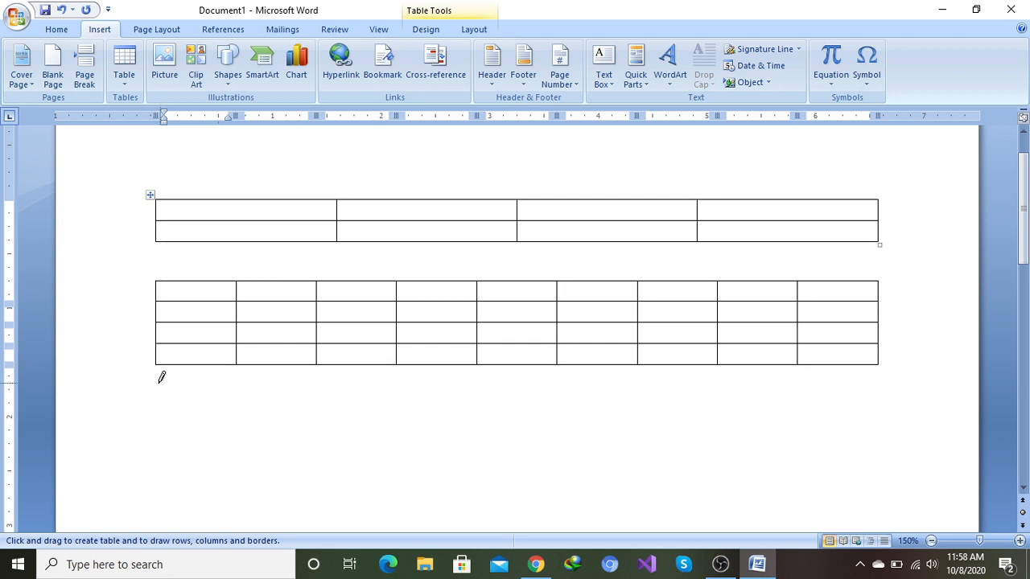
mouse_move(156, 387)
mouse_down()
mouse_move(276, 407)
mouse_move(434, 478)
mouse_up()
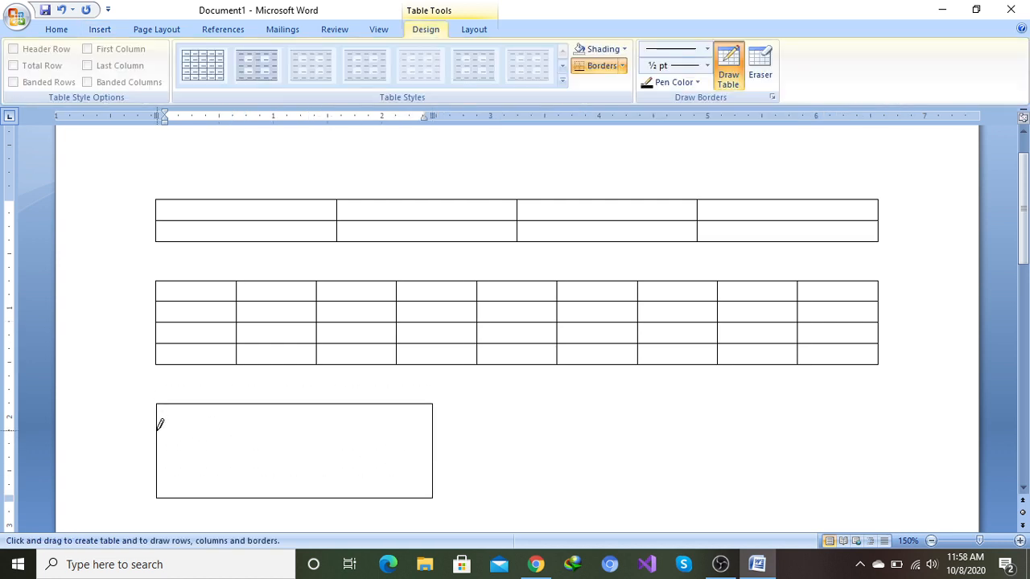
- Divide the drawn table into two rows, with one vertical border through both rows and three more in the upper row only
drag(158, 430, 427, 430)
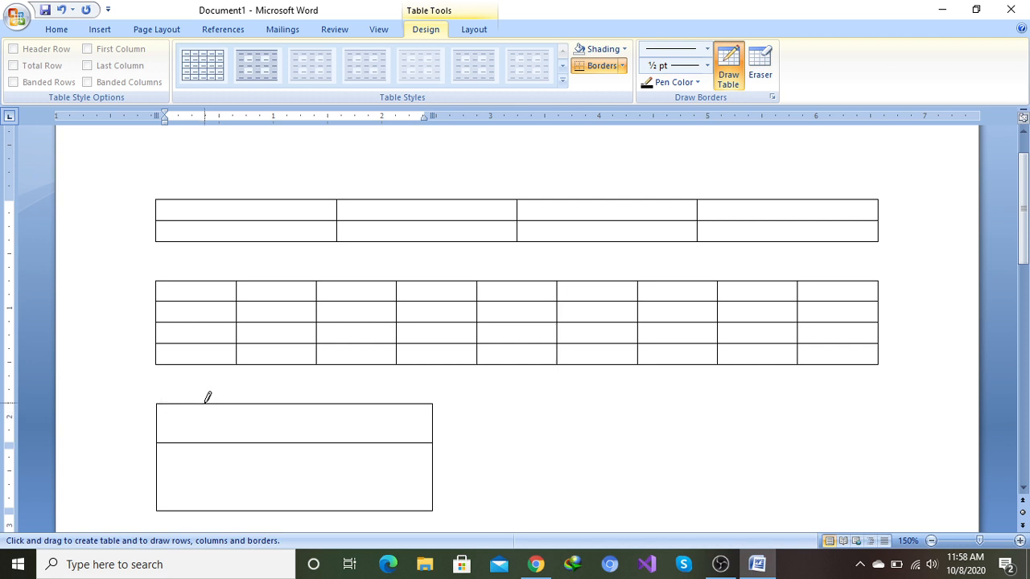
drag(207, 405, 197, 432)
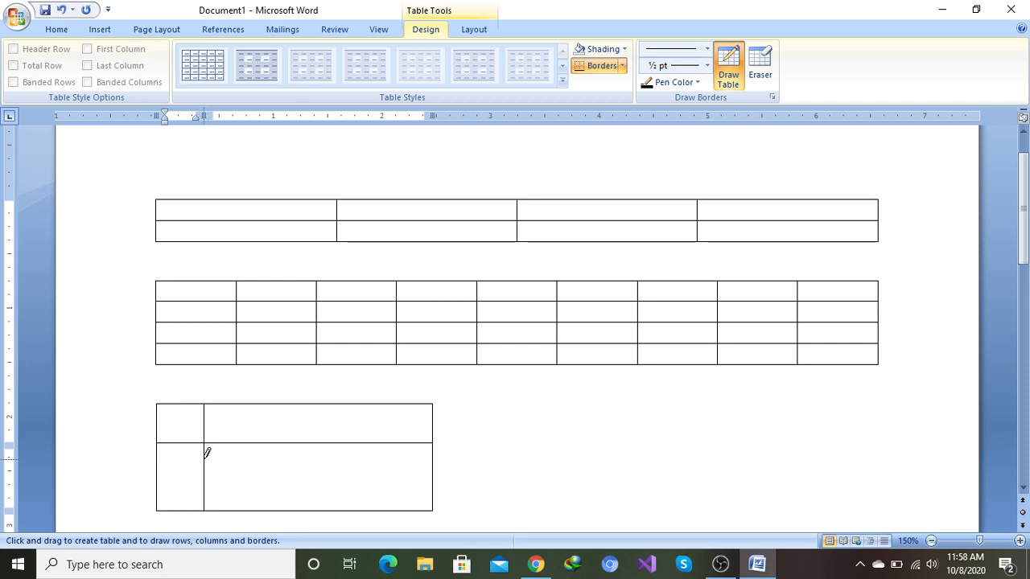
mouse_move(248, 400)
mouse_down()
mouse_move(237, 428)
mouse_move(247, 424)
mouse_up()
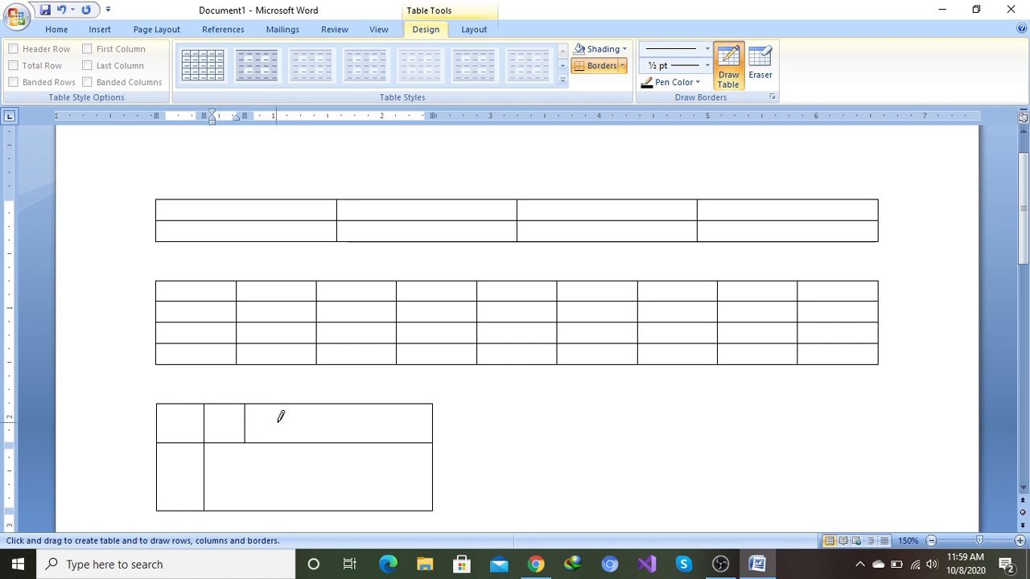
drag(282, 407, 276, 430)
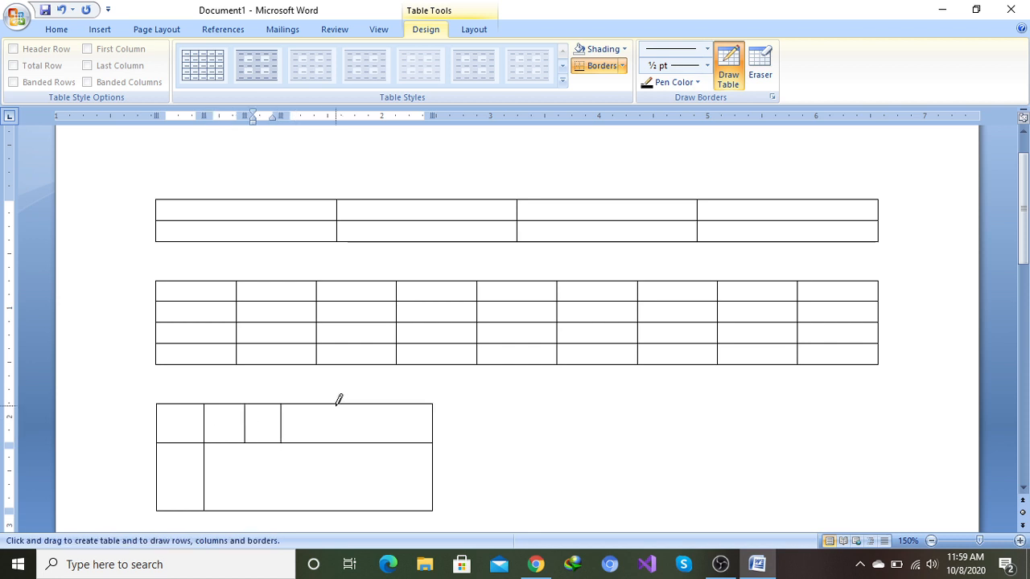
drag(337, 404, 325, 431)
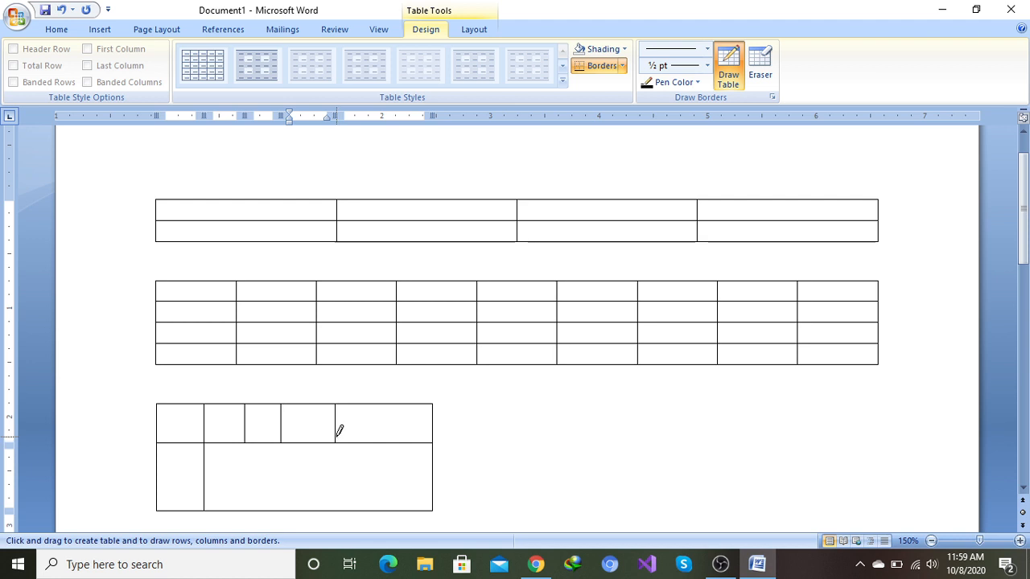
- Erase the vertical border in the lower row of the drawn table with the table Eraser
click(761, 68)
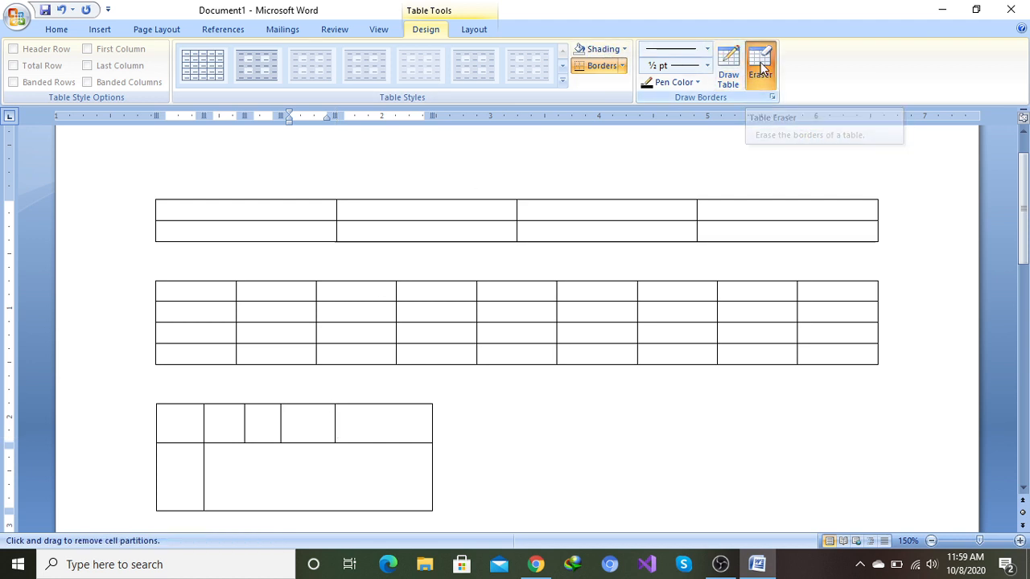
click(204, 478)
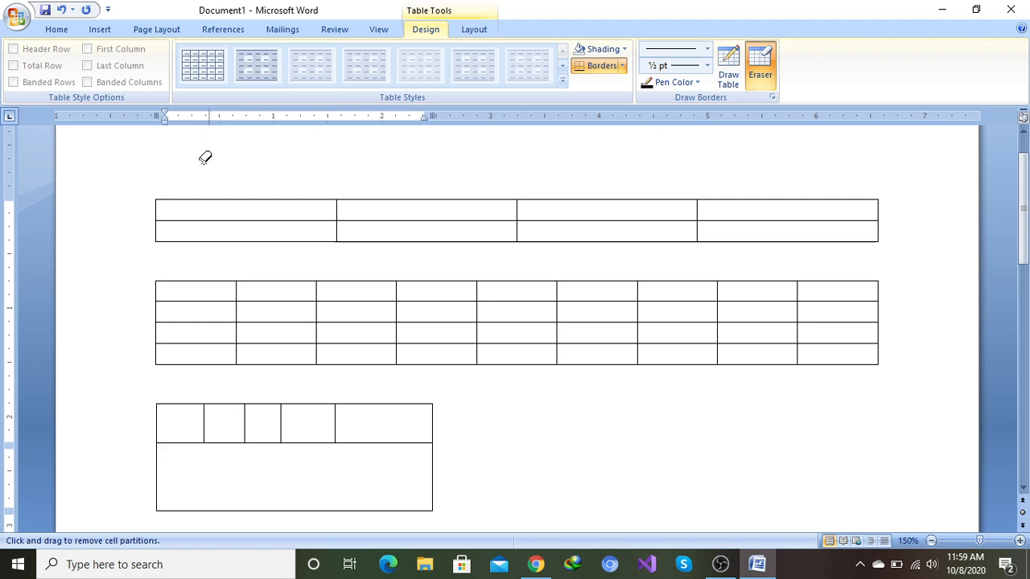
- Split the drawn table's lower row into two columns, in line with the upper row's third divider, and two rows using Draw Table
click(100, 29)
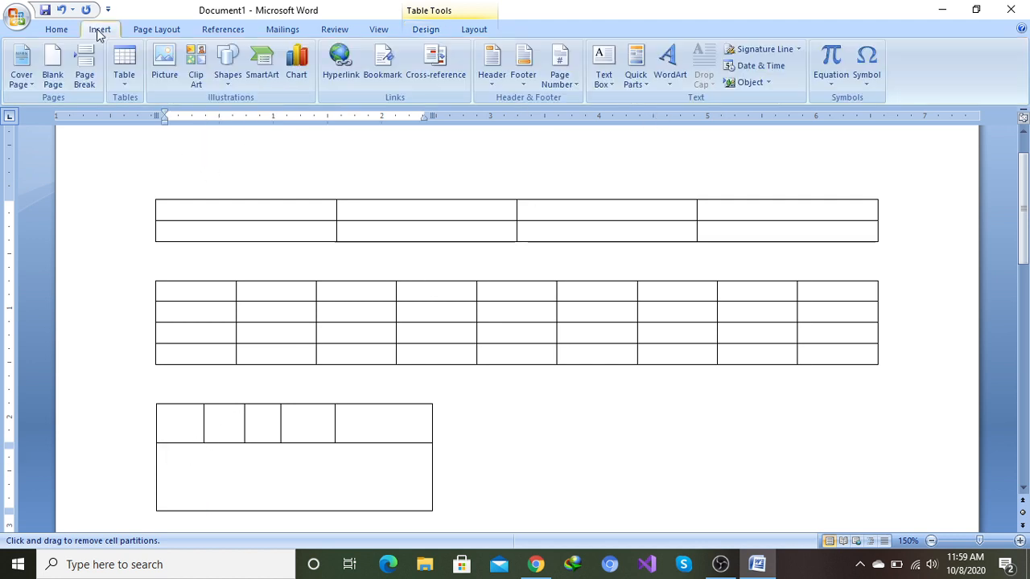
click(122, 76)
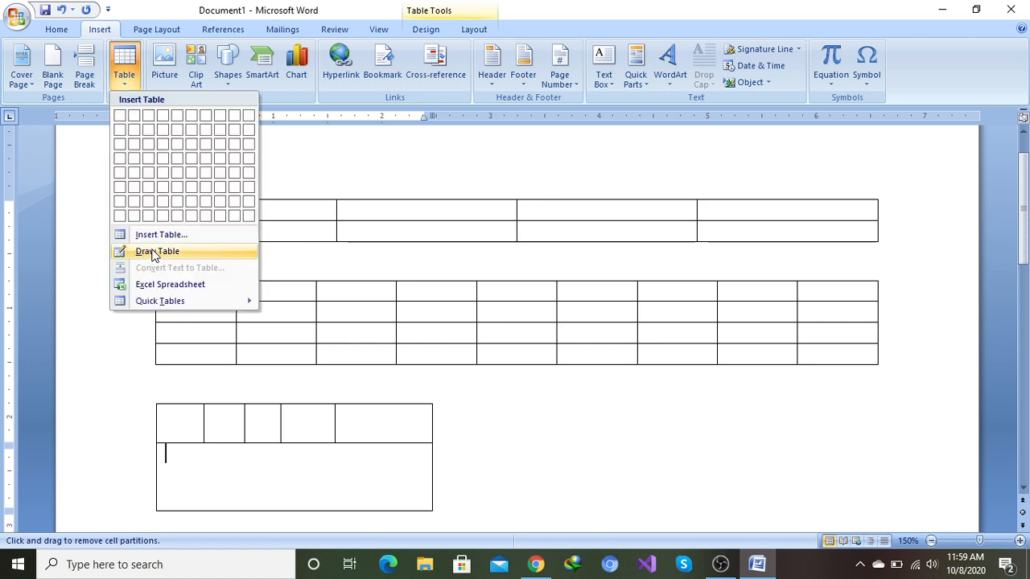
click(157, 252)
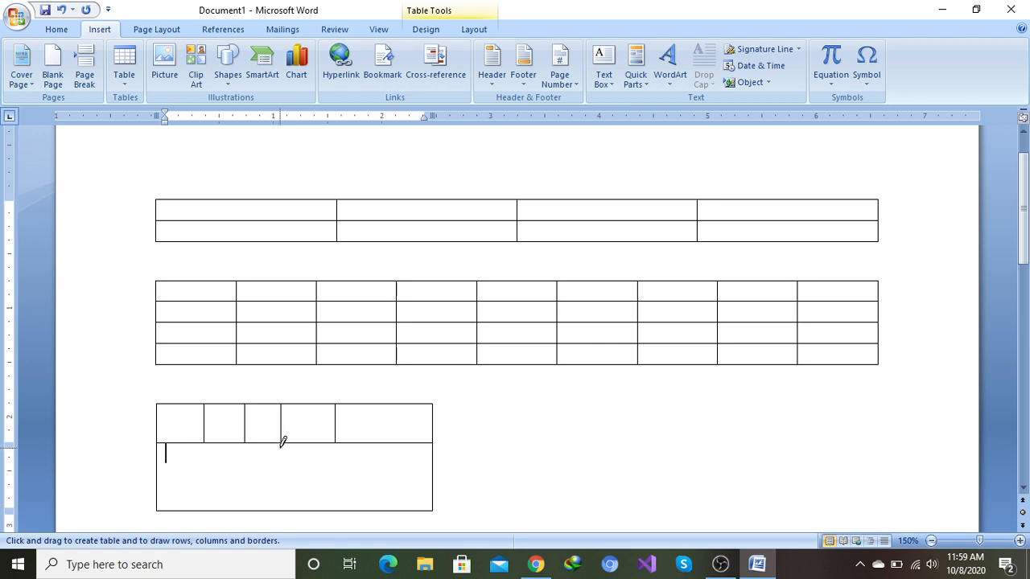
drag(283, 442, 274, 483)
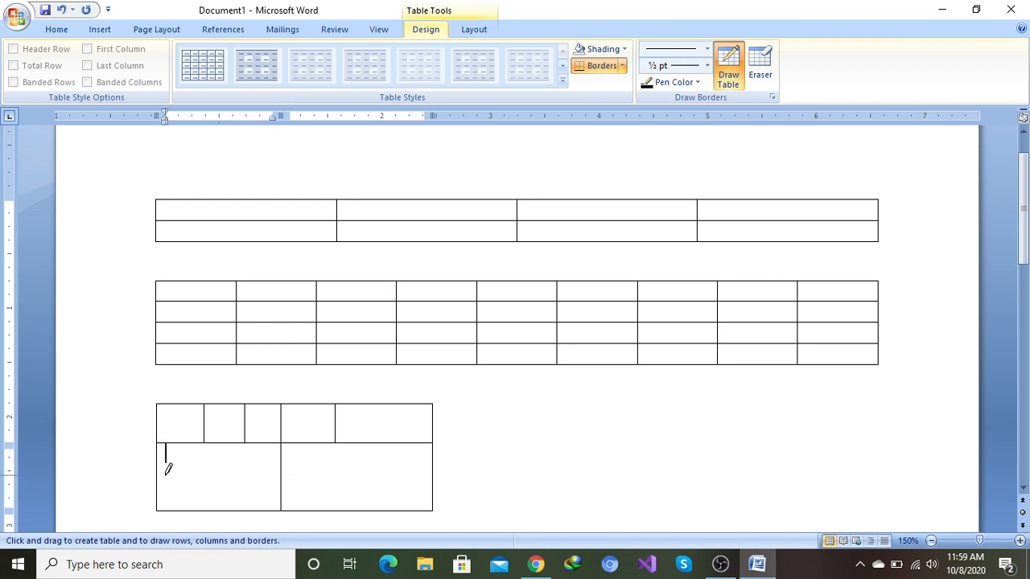
drag(161, 471, 378, 480)
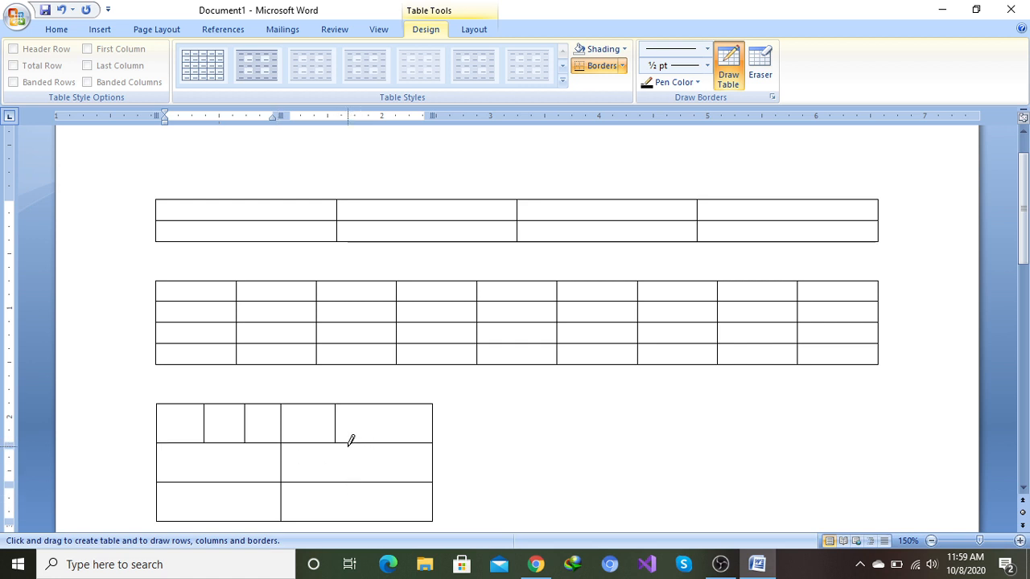
- Draw two vertical borders through the drawn table's lower two rows, one extending the upper row's last divider and one midway through the last column
drag(351, 441, 345, 480)
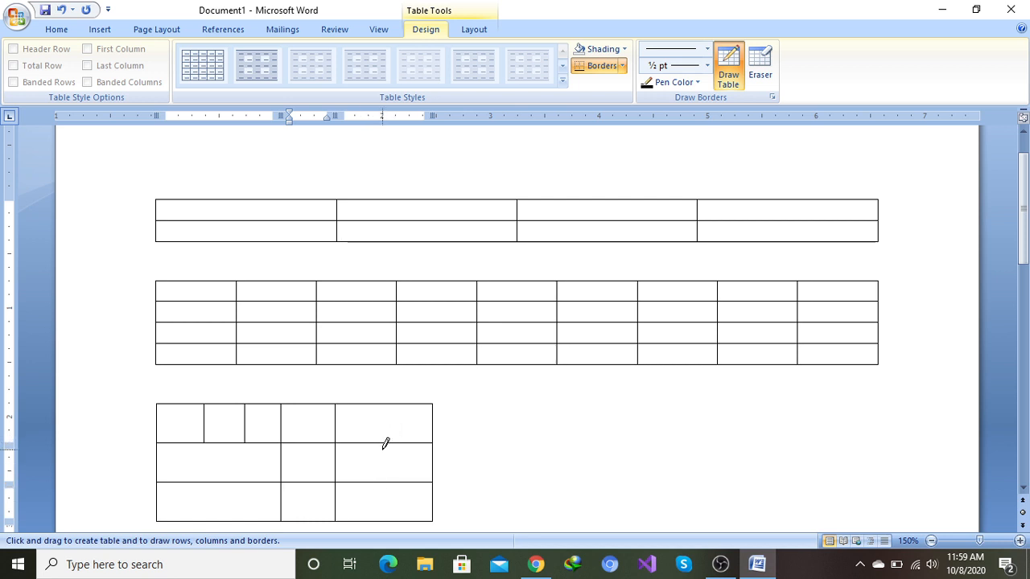
drag(384, 441, 384, 494)
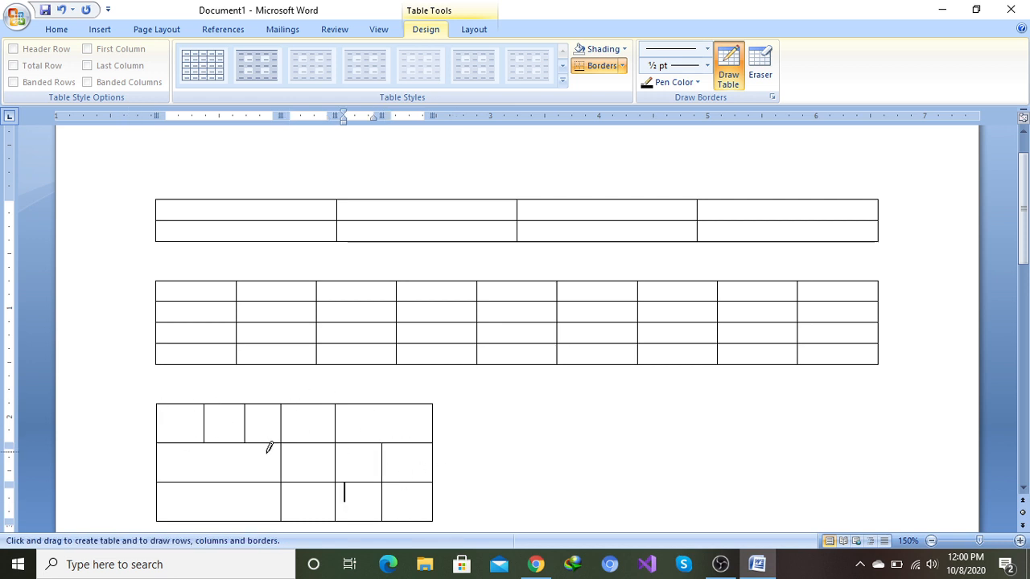
- Generate sample paragraphs below the drawn table by entering =rand()
click(100, 30)
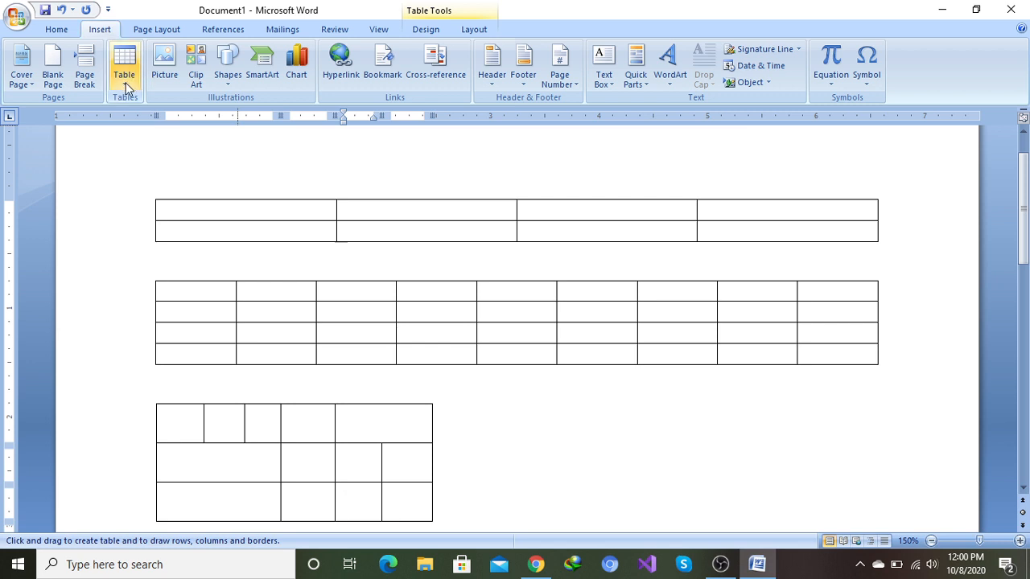
click(125, 80)
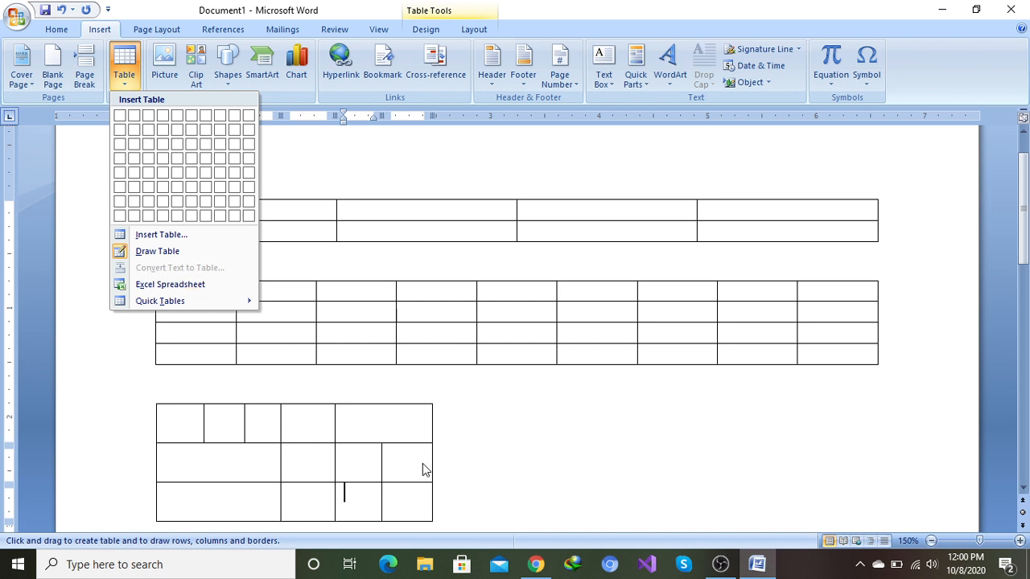
scroll(537, 401, down, 3)
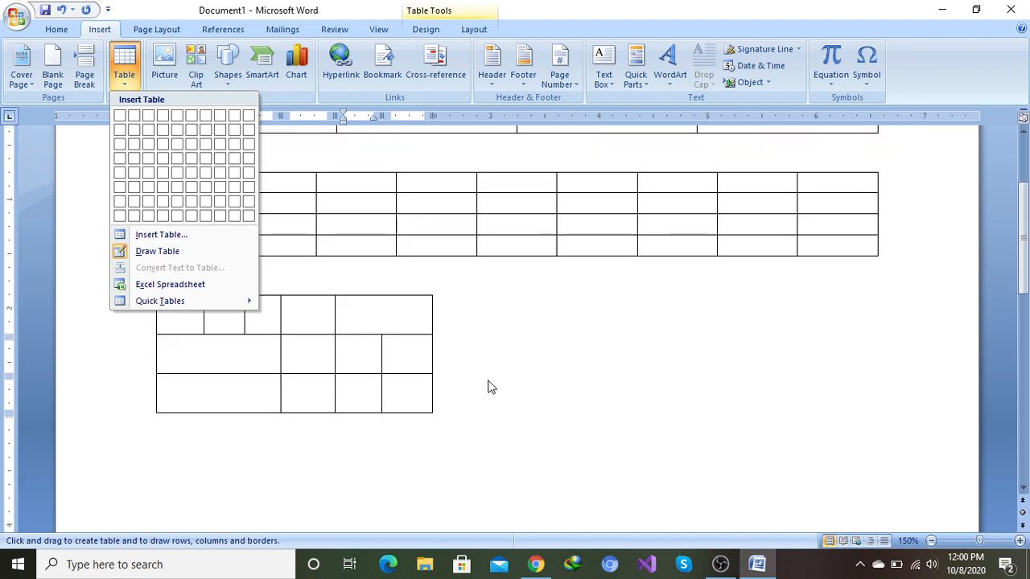
scroll(487, 375, down, 3)
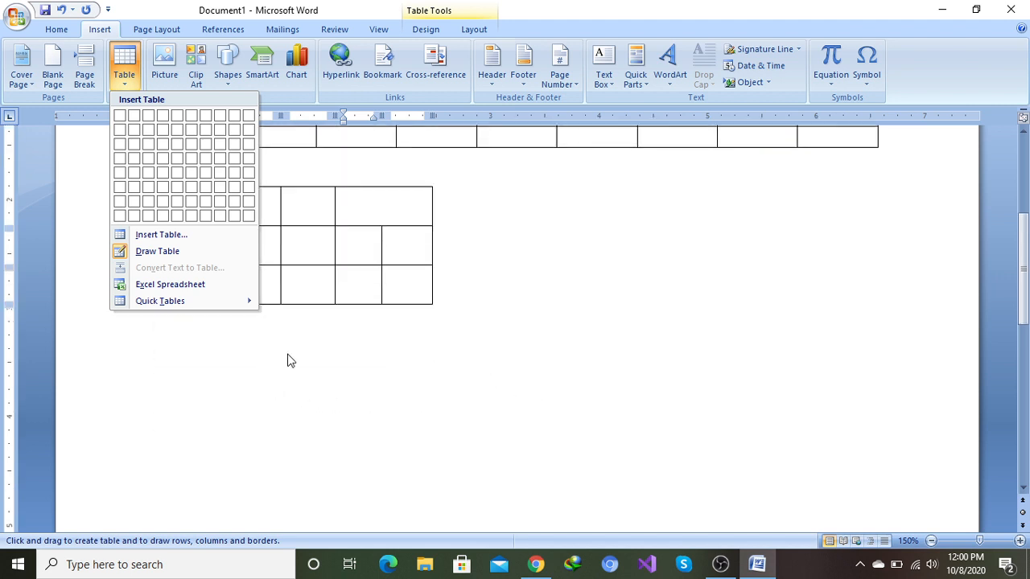
click(237, 357)
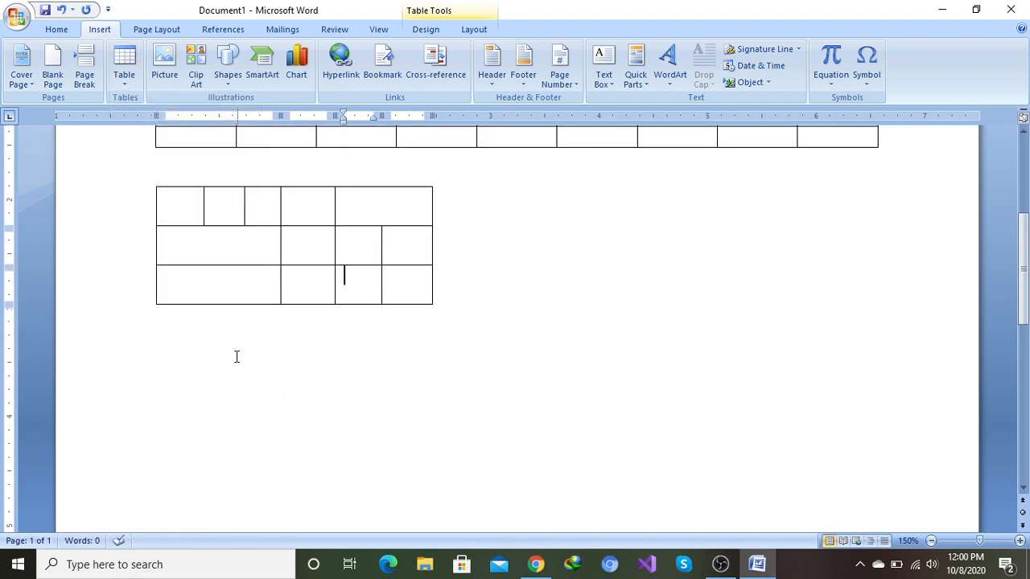
click(170, 336)
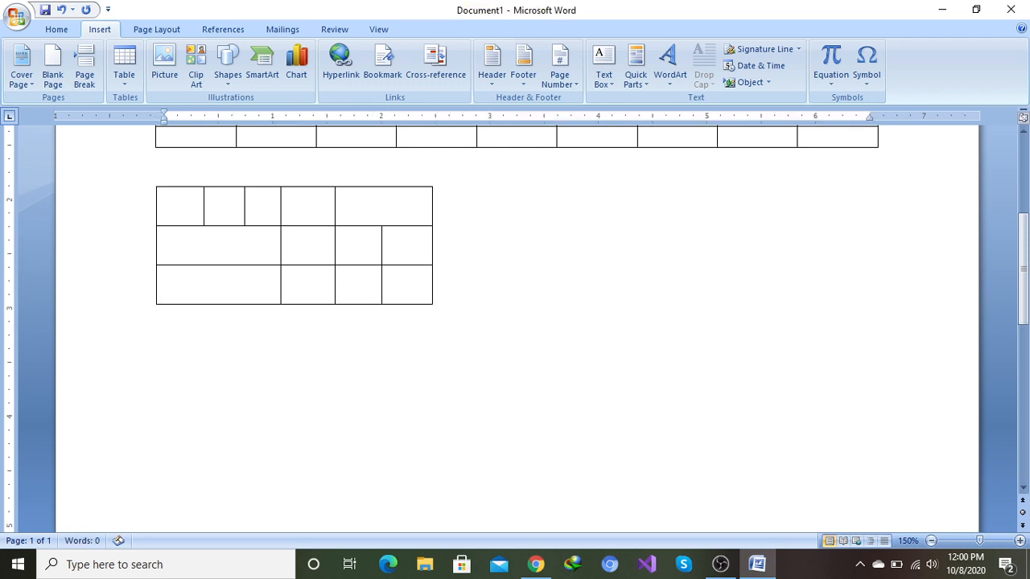
text(=rand)
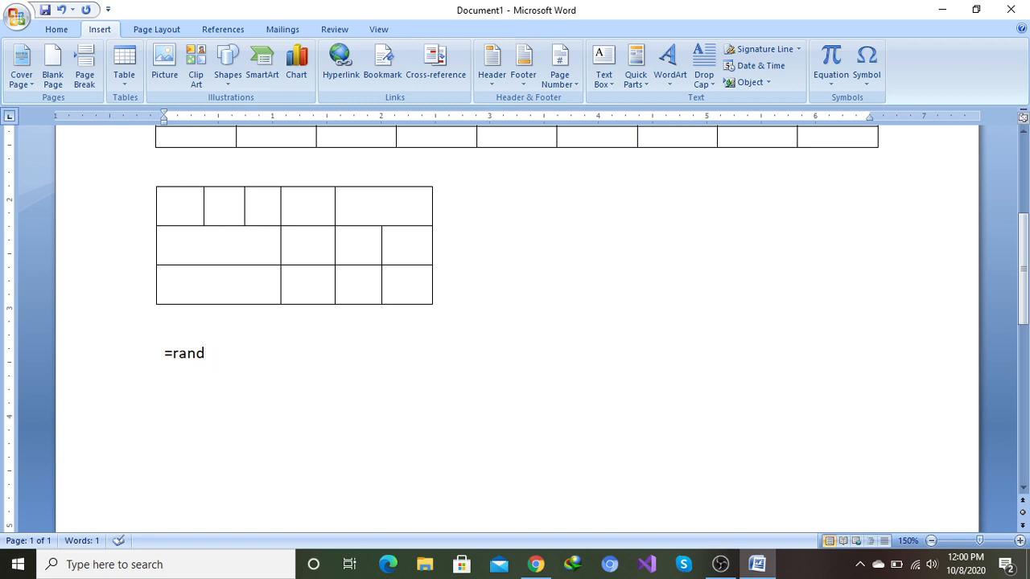
text(())
key(Return)
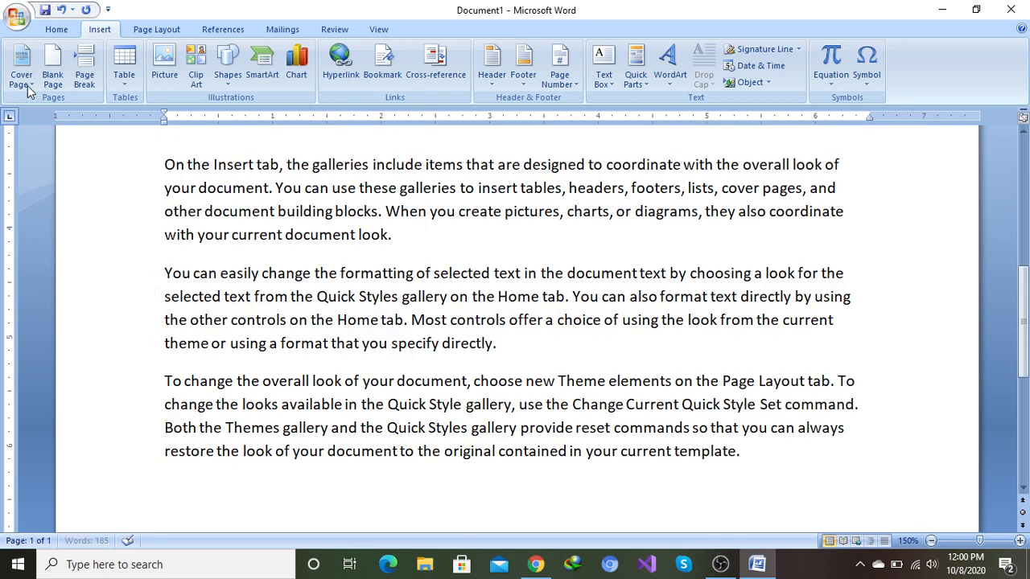
- Convert the three sample paragraphs into a three-column table with automatic fixed column width, separating the text at paragraphs
drag(163, 164, 816, 468)
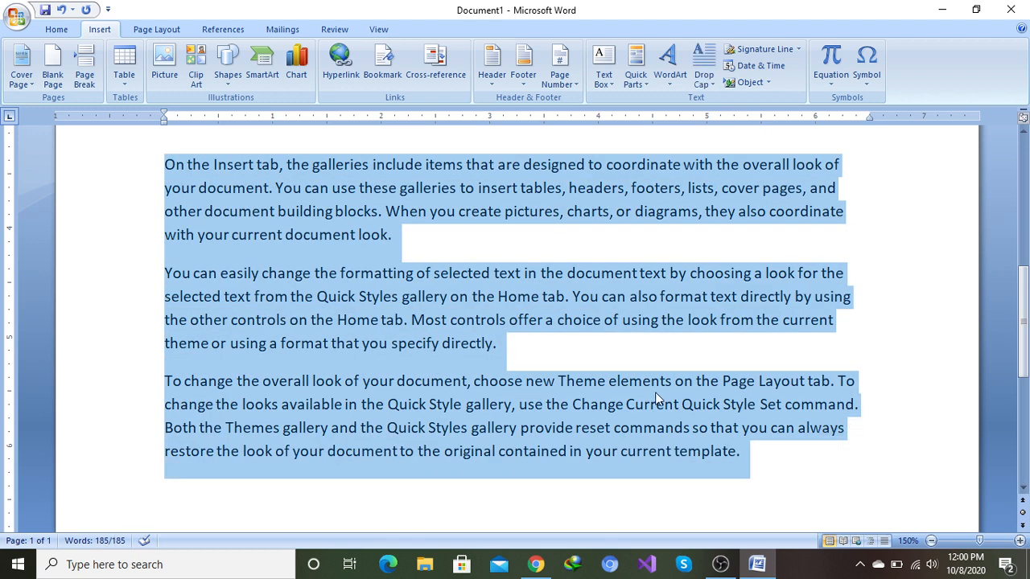
click(117, 84)
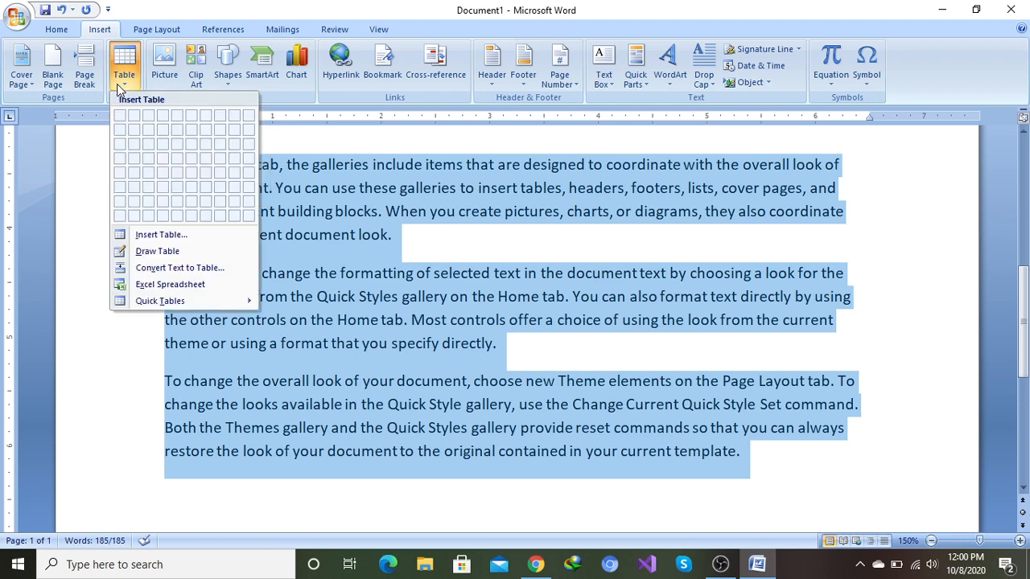
click(157, 267)
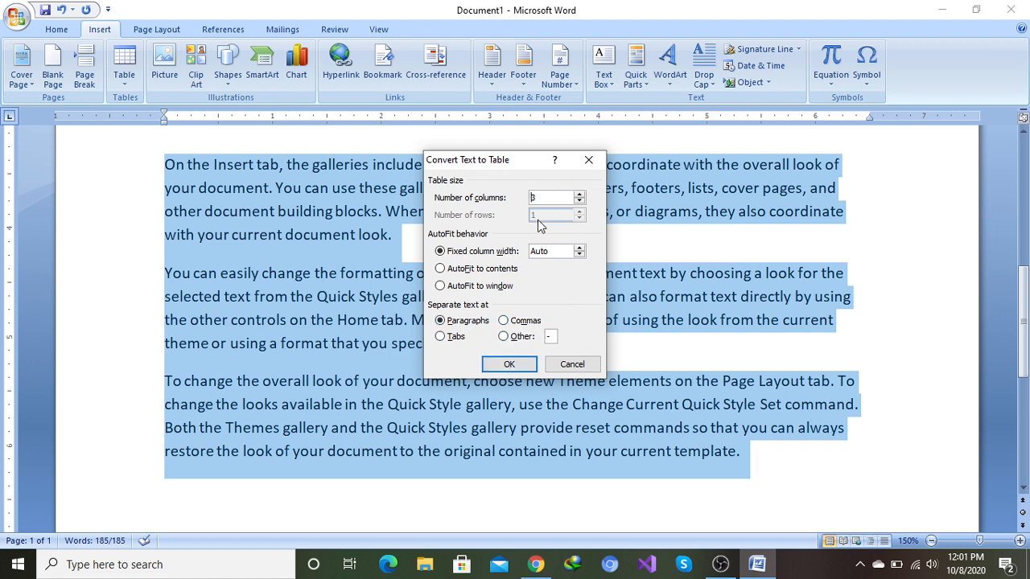
click(509, 366)
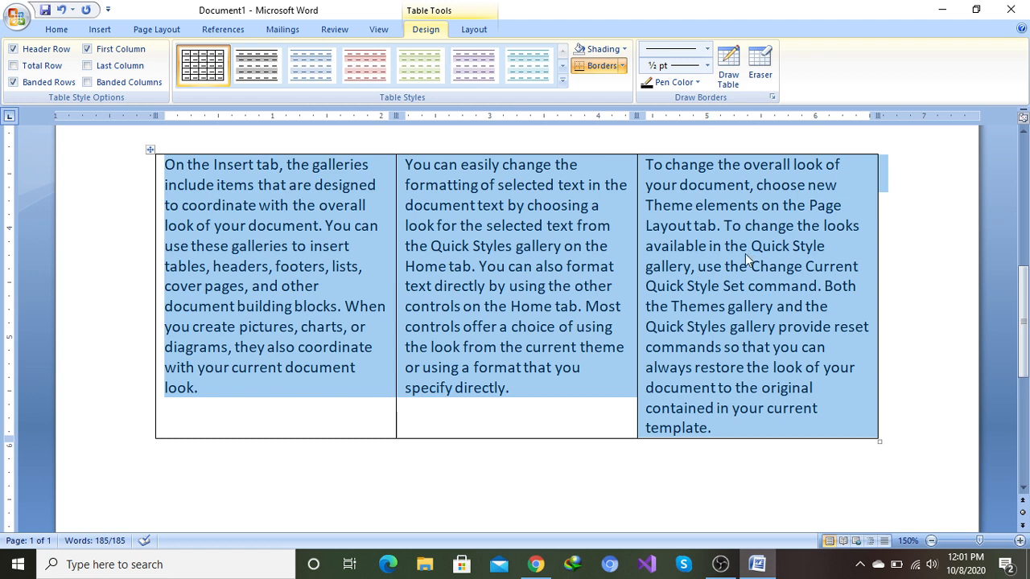
click(351, 416)
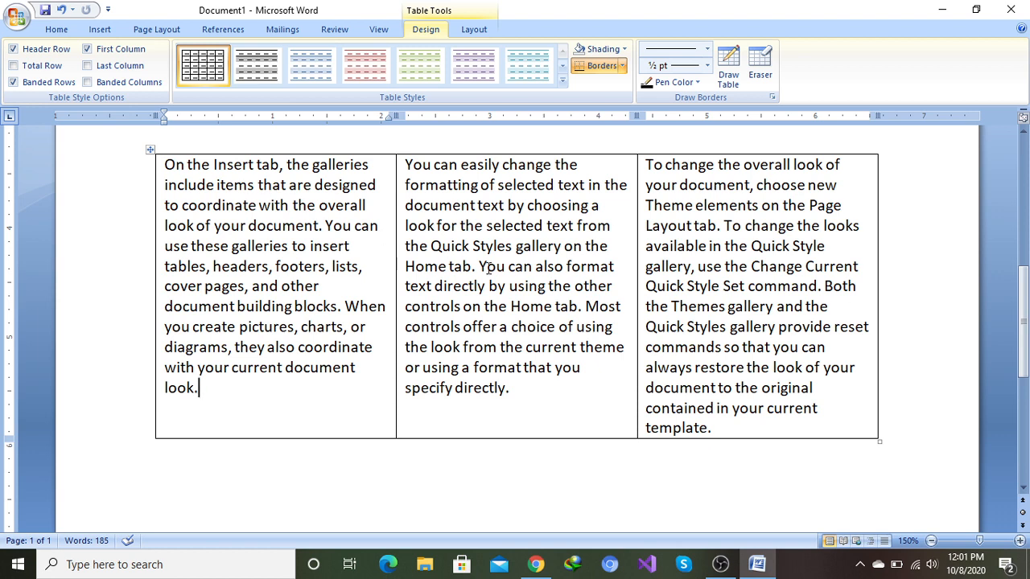
scroll(432, 258, up, 3)
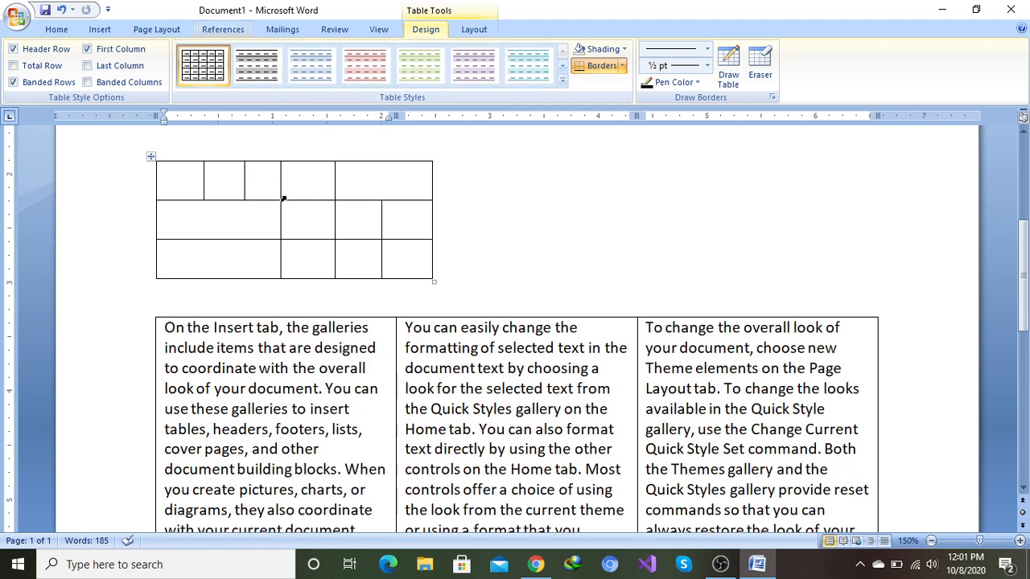
click(100, 30)
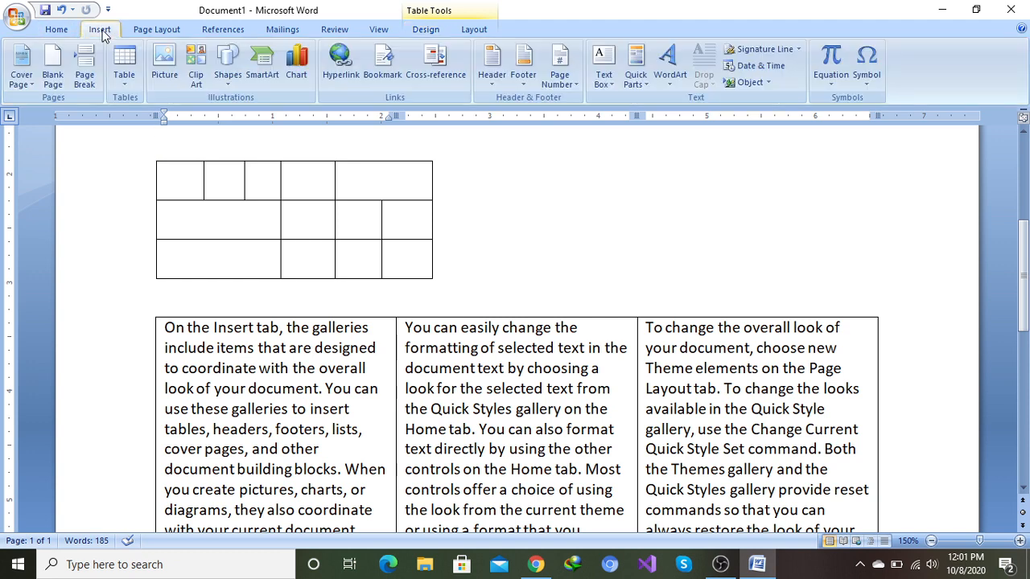
click(122, 64)
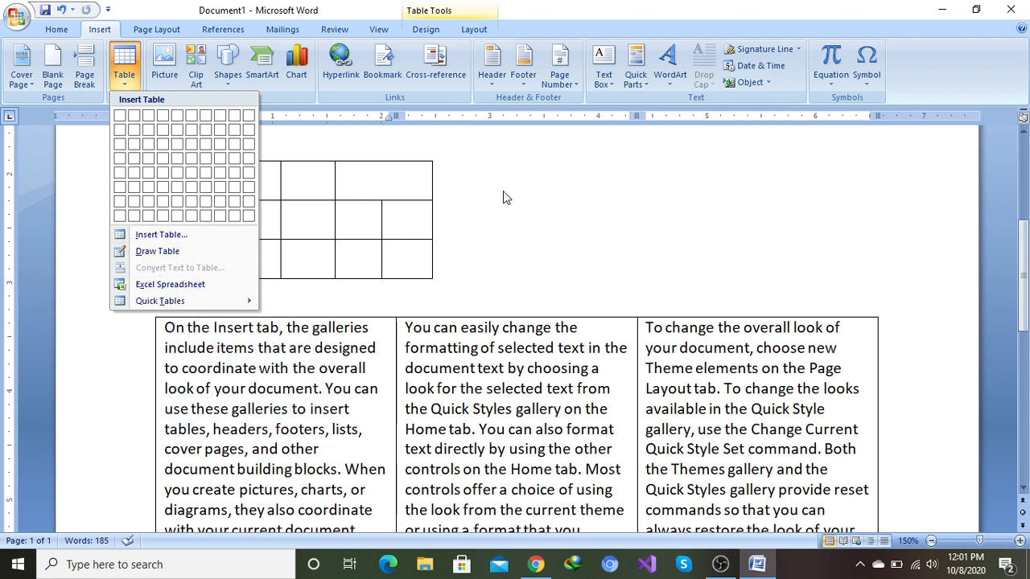
scroll(504, 193, up, 2)
click(573, 291)
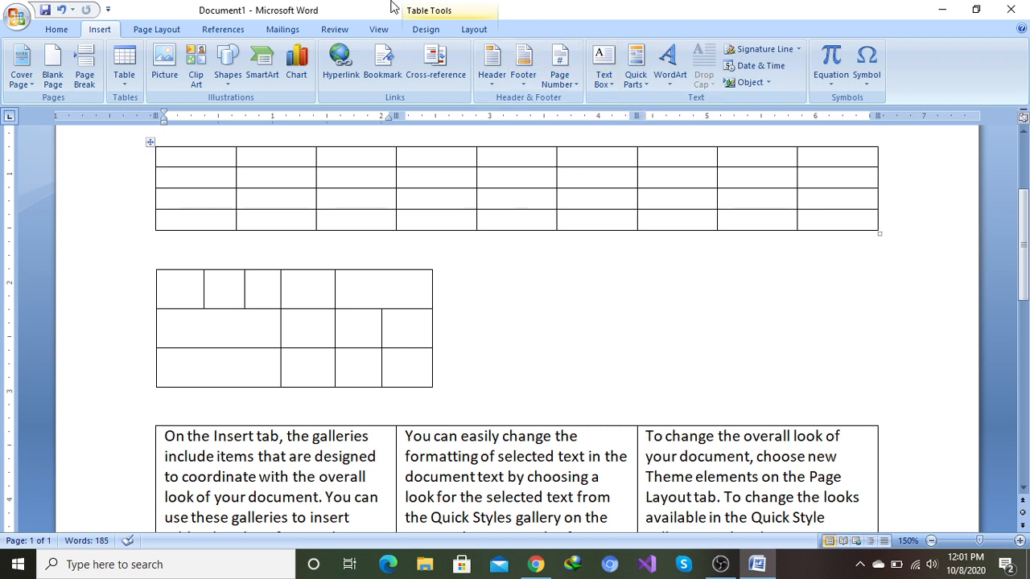
- Erase the horizontal border between the first cells of the drawn table's lower two rows with the table Eraser
click(473, 30)
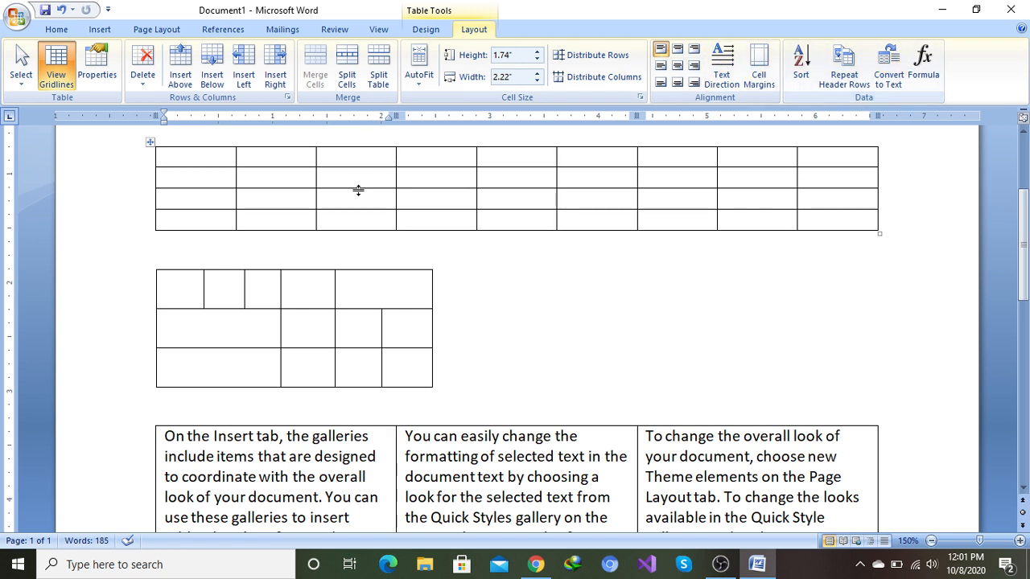
click(205, 330)
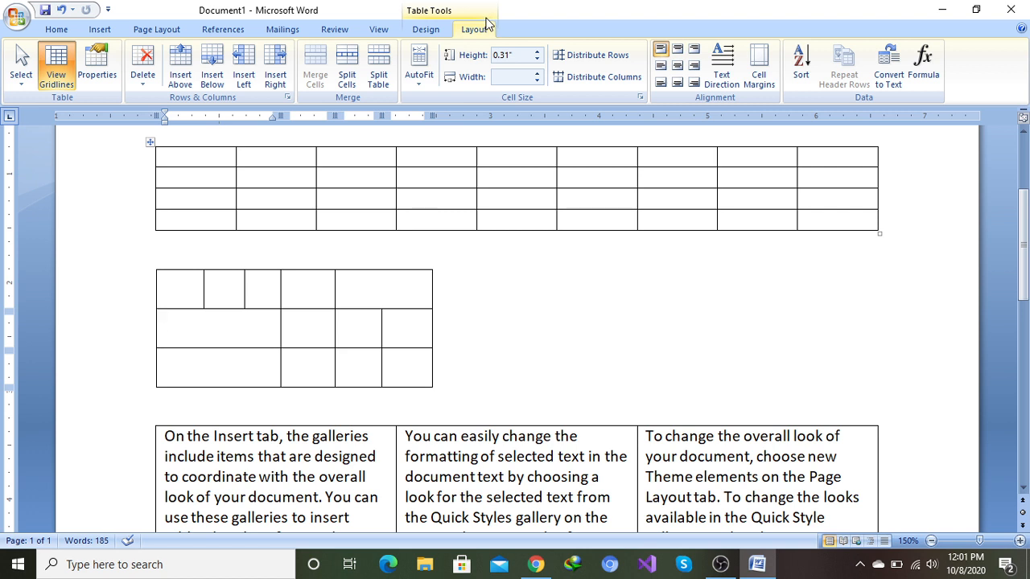
click(426, 31)
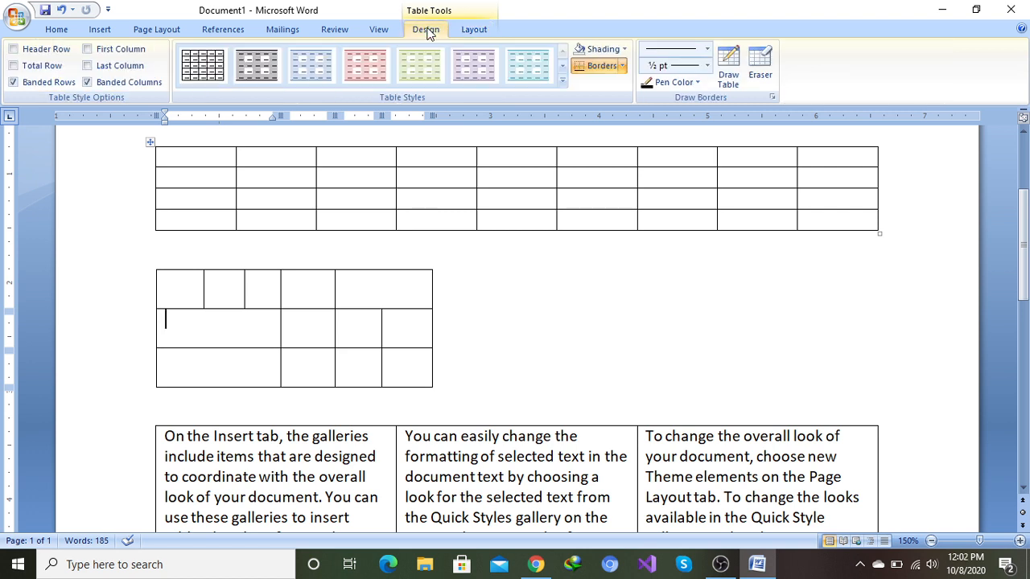
click(760, 66)
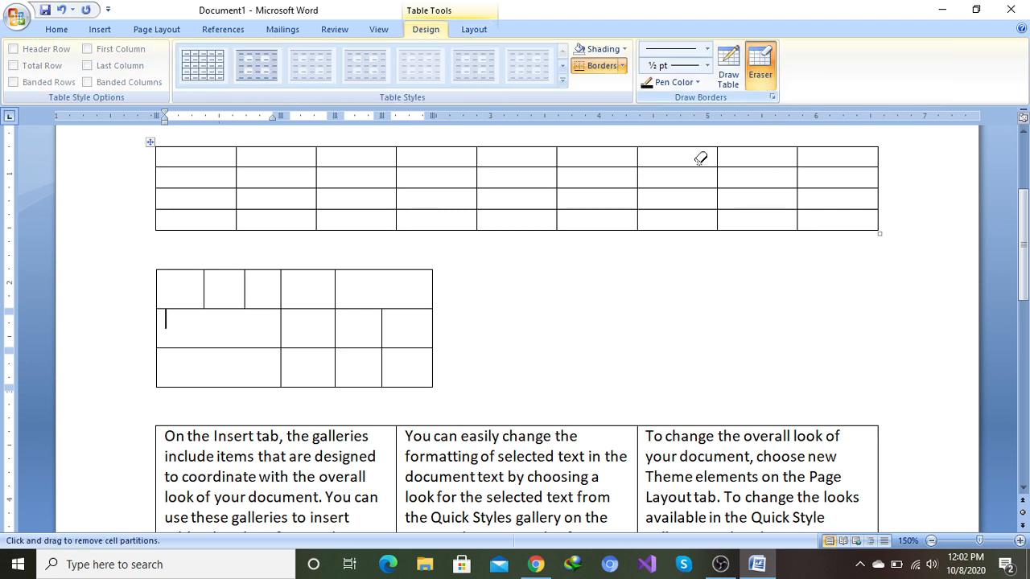
click(228, 348)
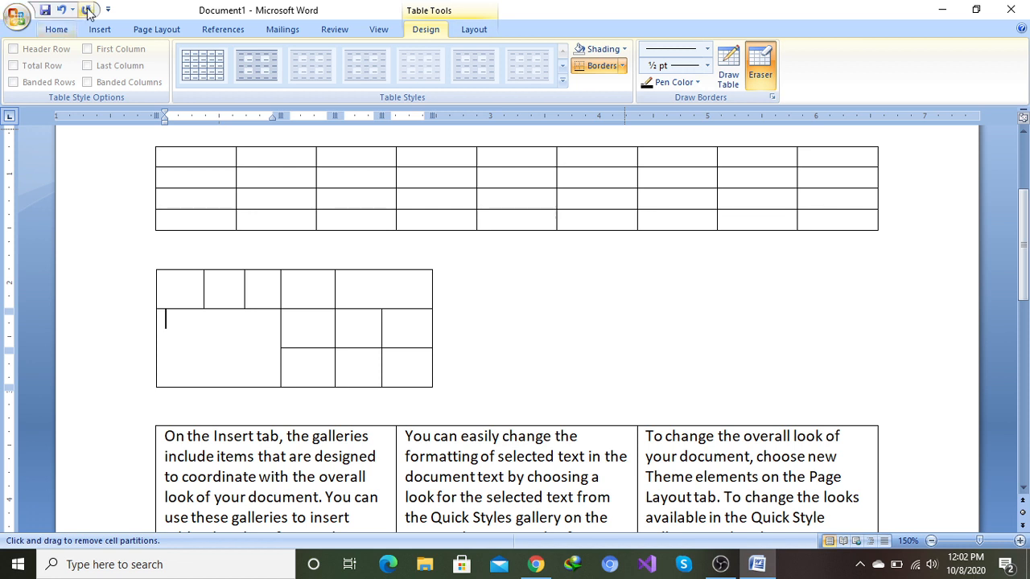
- Insert an Excel spreadsheet into the drawn table's tall merged cell
click(100, 29)
click(129, 82)
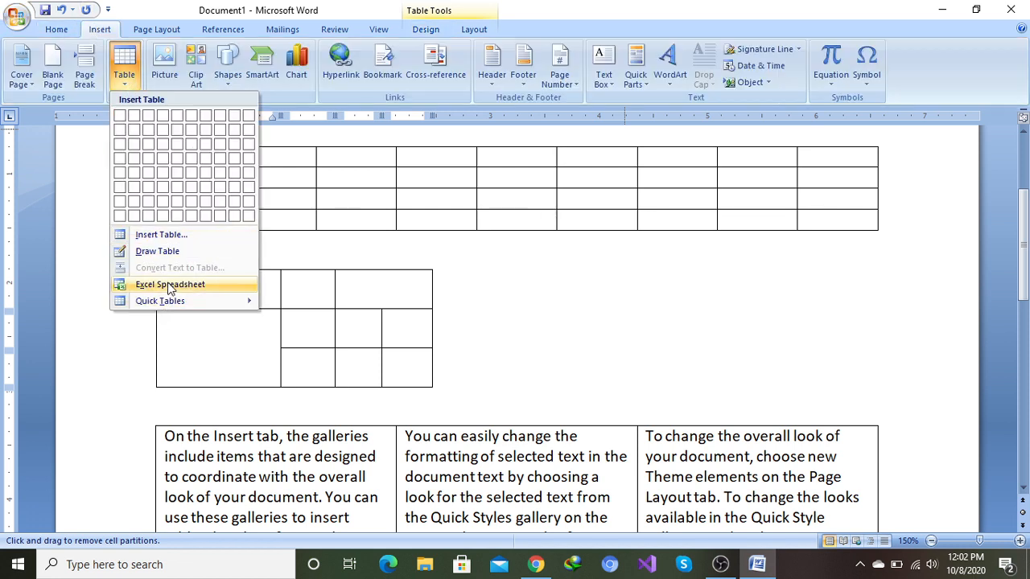
click(231, 338)
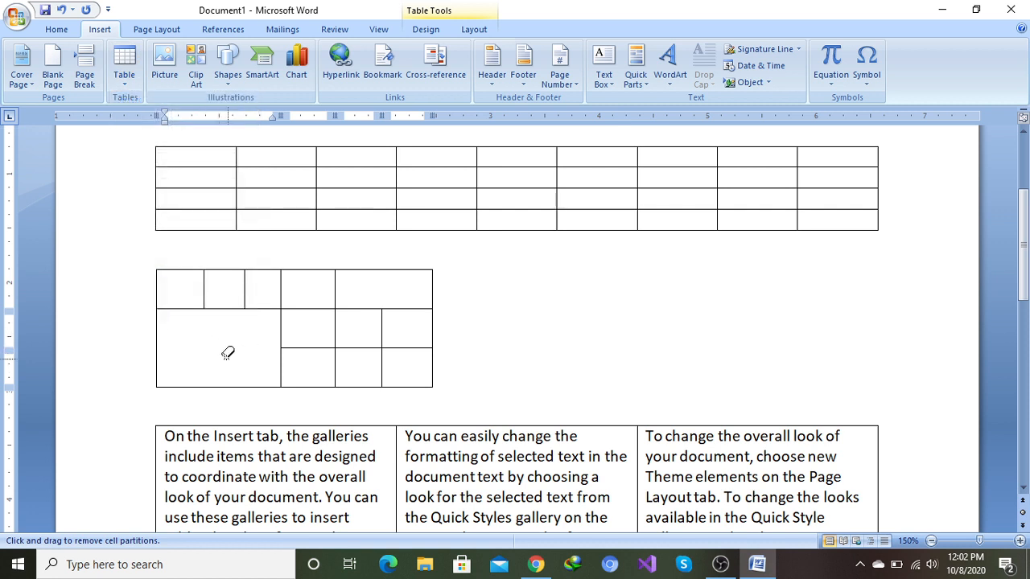
click(124, 87)
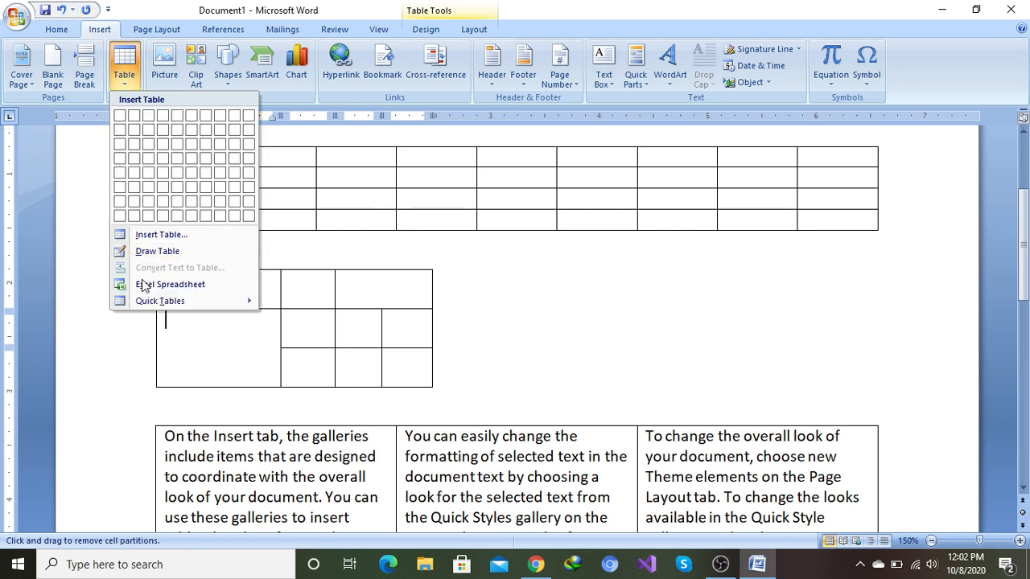
click(203, 339)
click(183, 322)
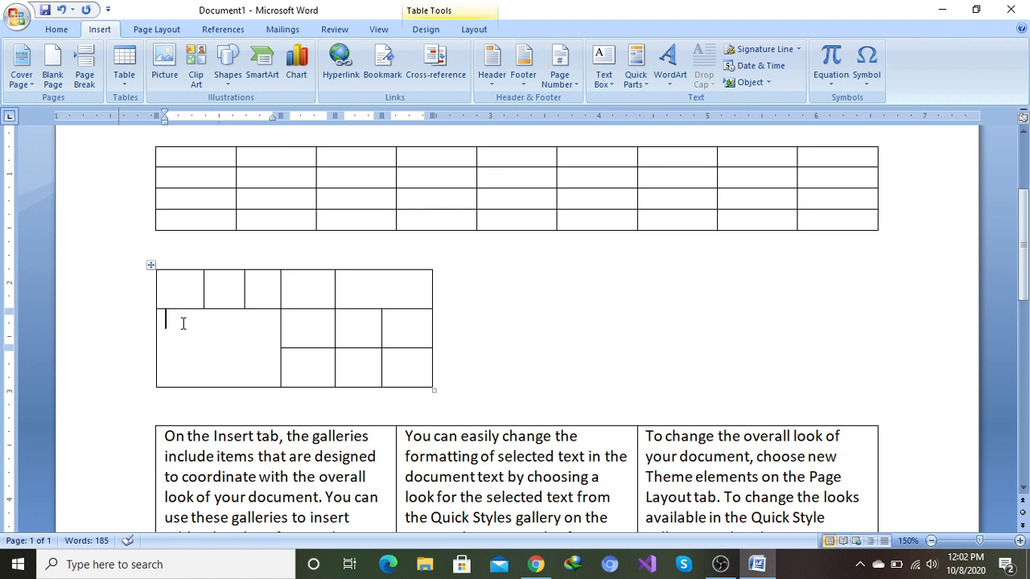
click(124, 65)
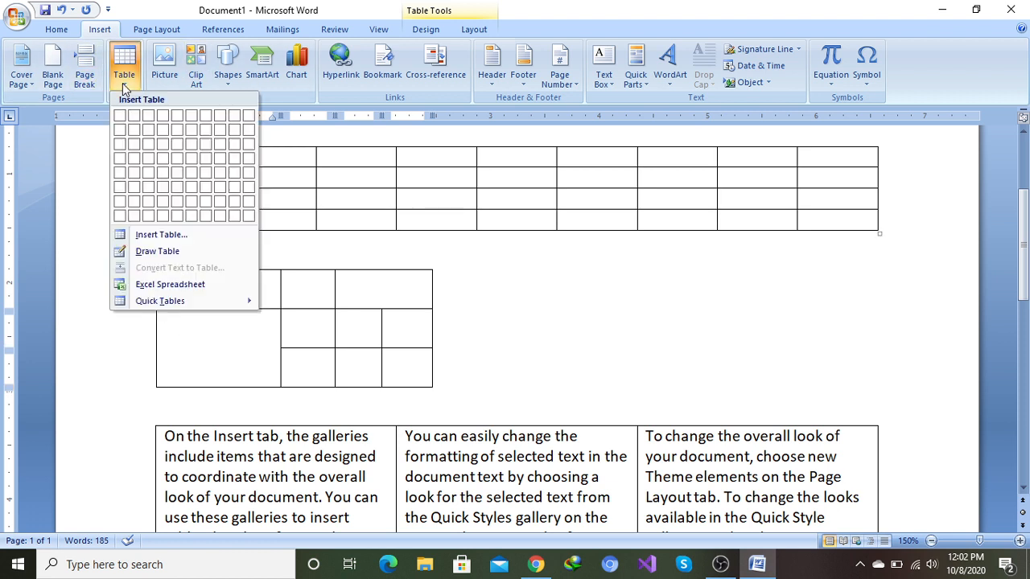
click(153, 285)
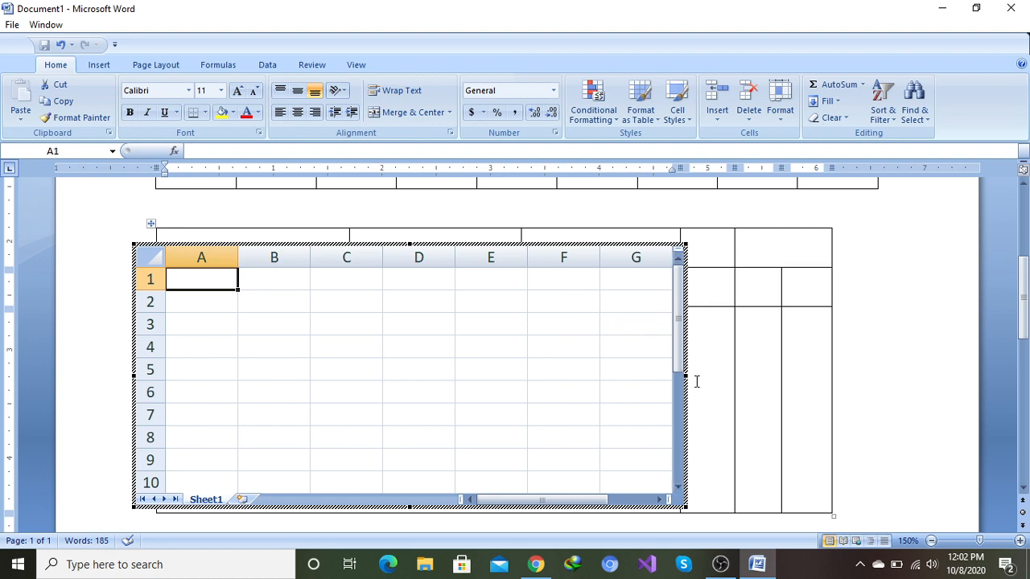
- Shrink the embedded spreadsheet to two columns by five rows and return to the document
drag(684, 241, 491, 301)
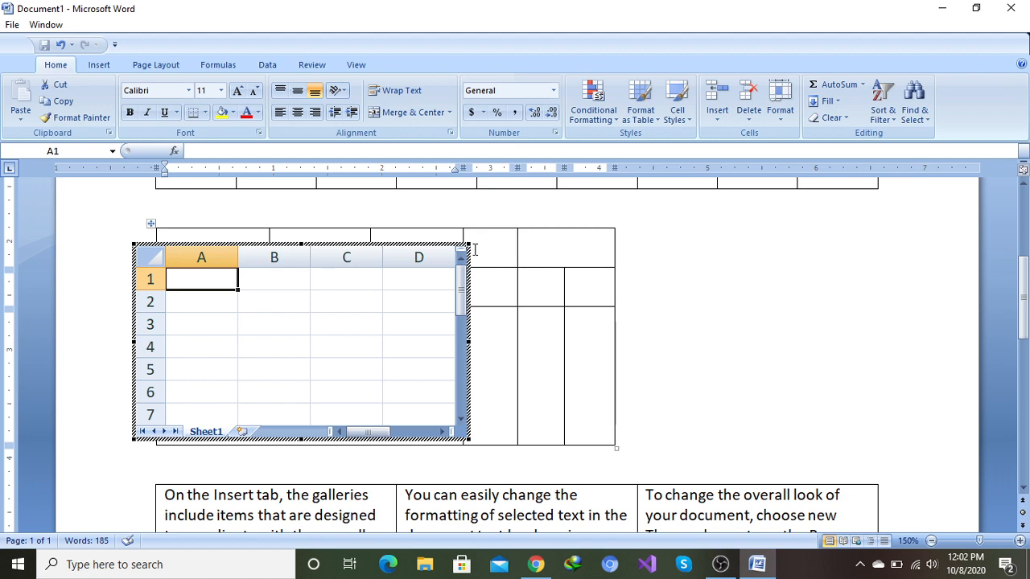
drag(468, 244, 326, 284)
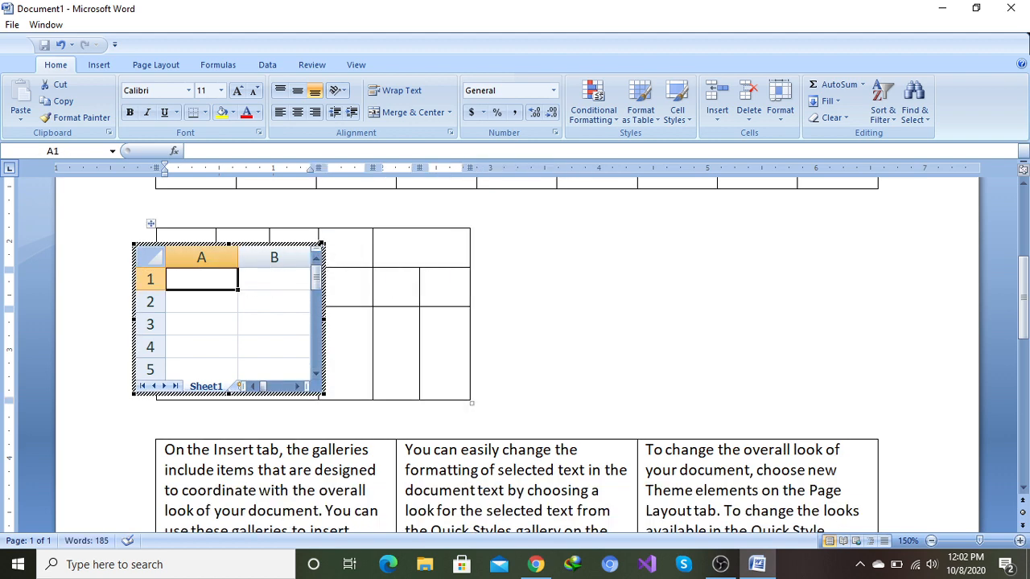
drag(323, 244, 306, 254)
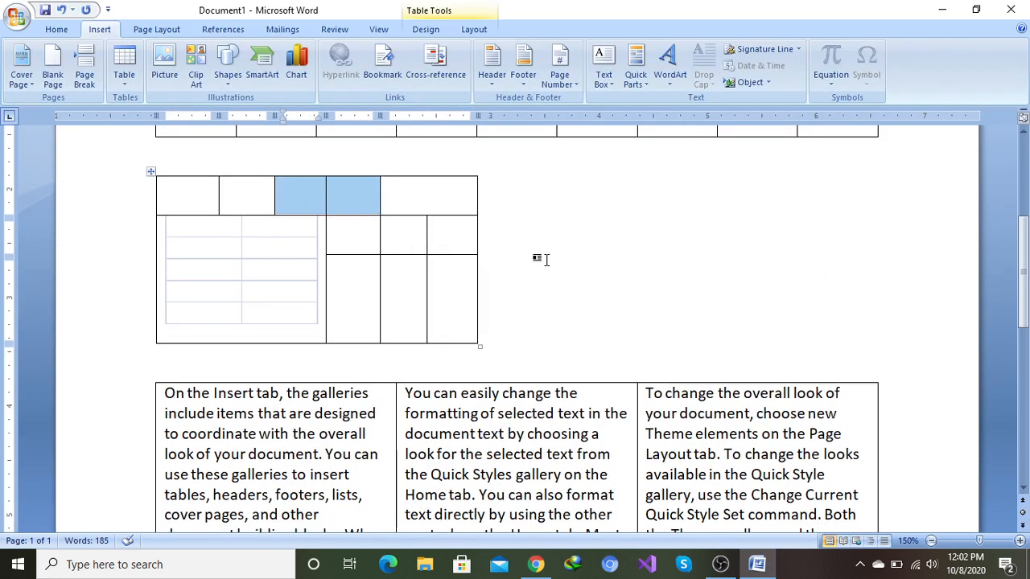
click(519, 259)
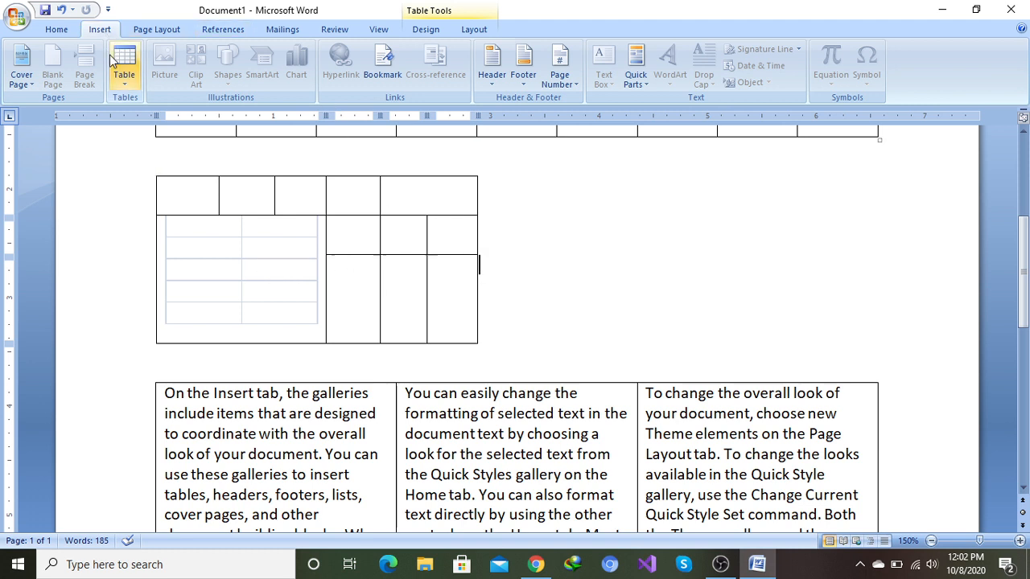
click(126, 82)
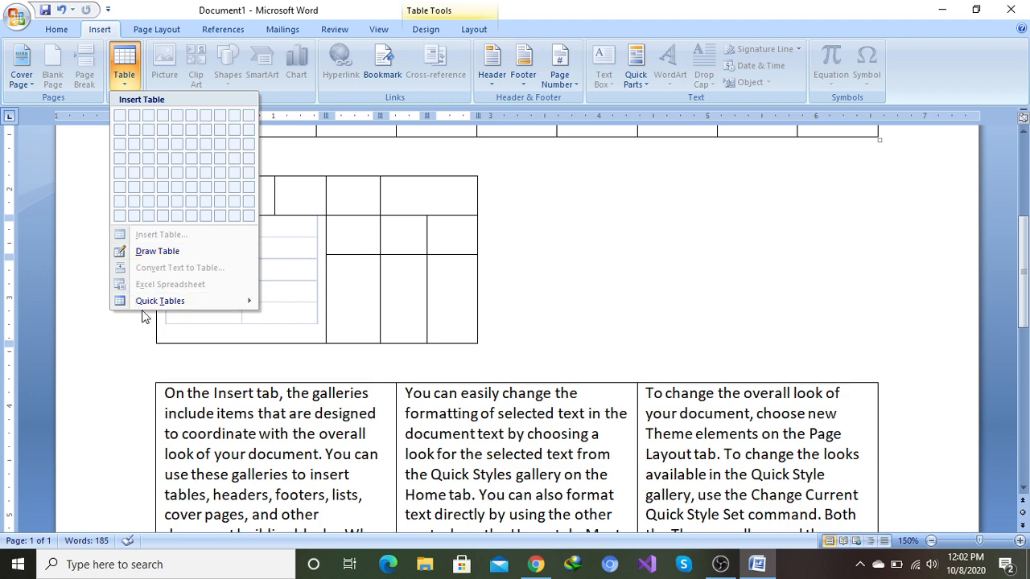
mouse_move(137, 300)
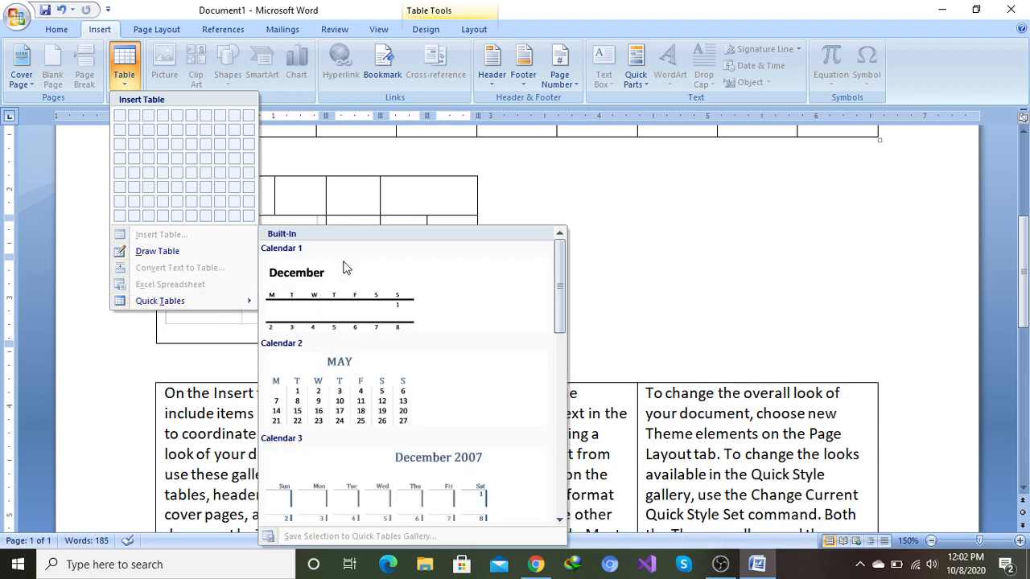
click(676, 228)
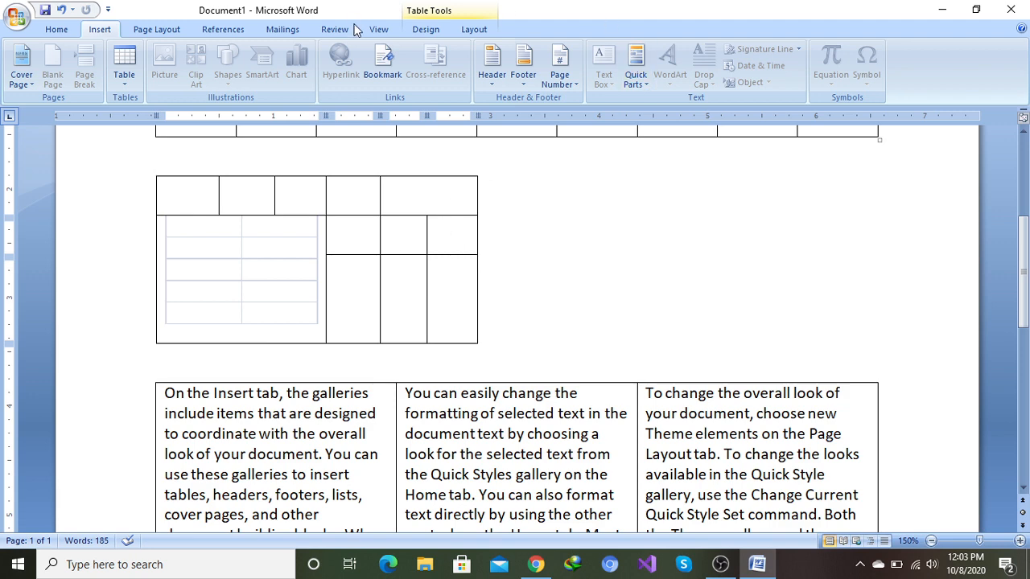
- Erase the borders between the four cells in the last two columns of the drawn table's lower two rows
click(427, 30)
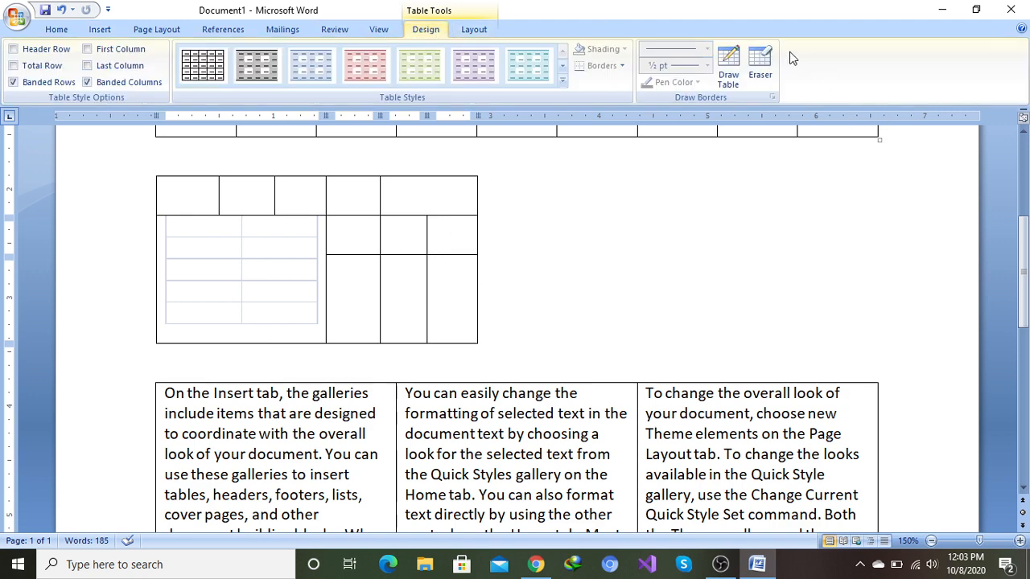
click(760, 64)
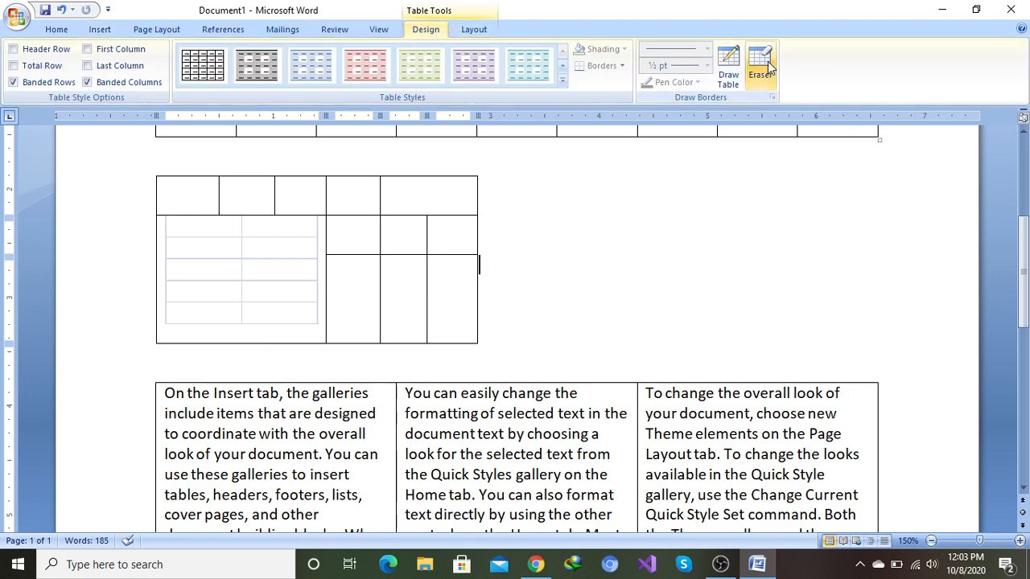
click(426, 283)
click(427, 257)
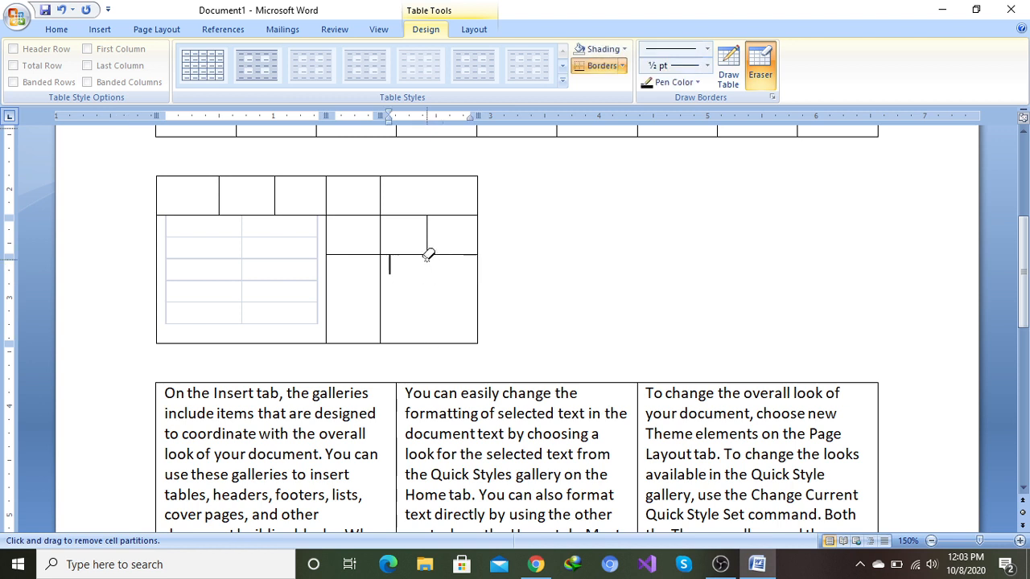
click(427, 239)
click(412, 252)
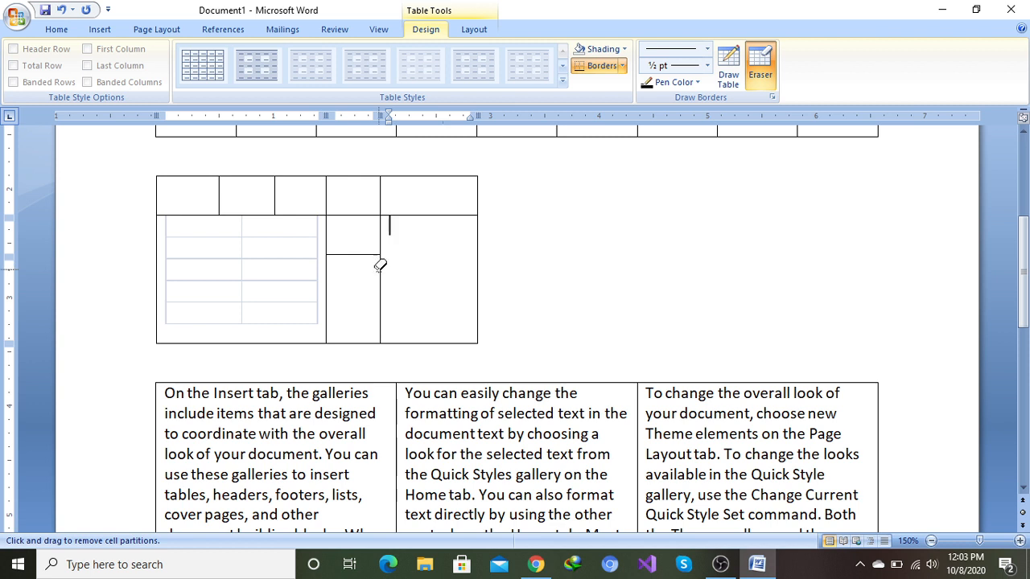
- Erase the remaining inner borders beside the embedded spreadsheet to make that area of the drawn table one cell
click(380, 264)
click(359, 253)
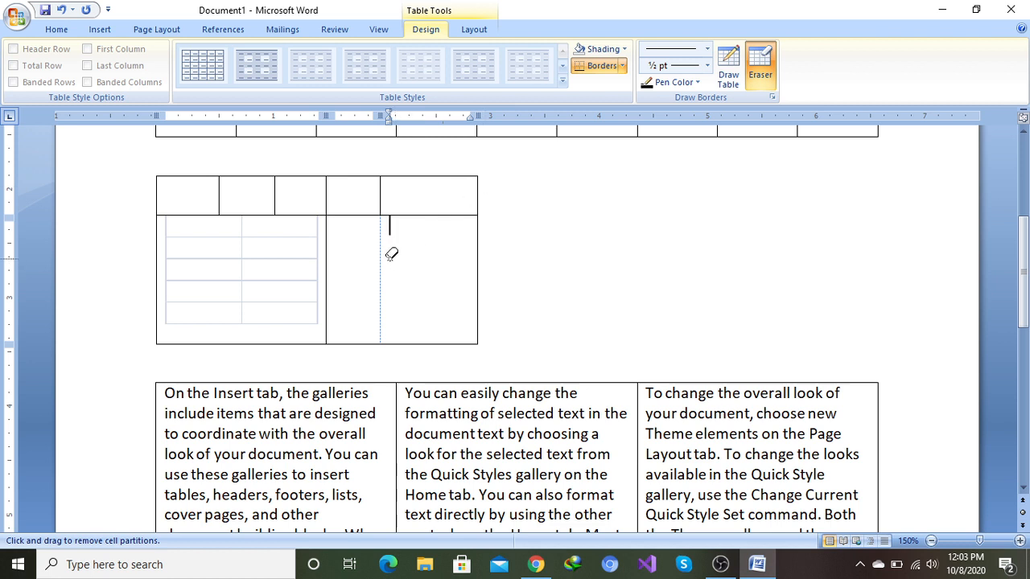
key(Escape)
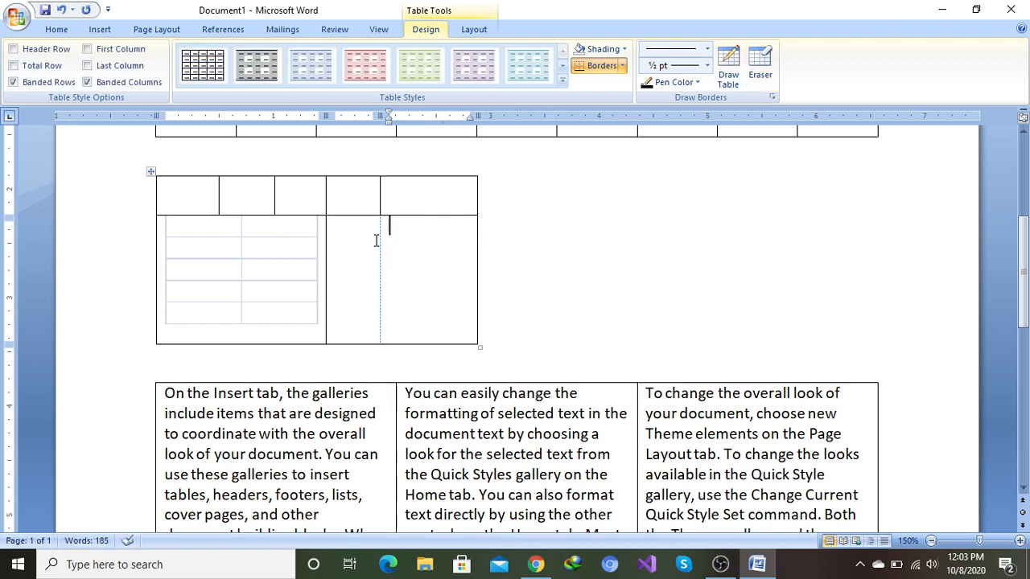
click(759, 66)
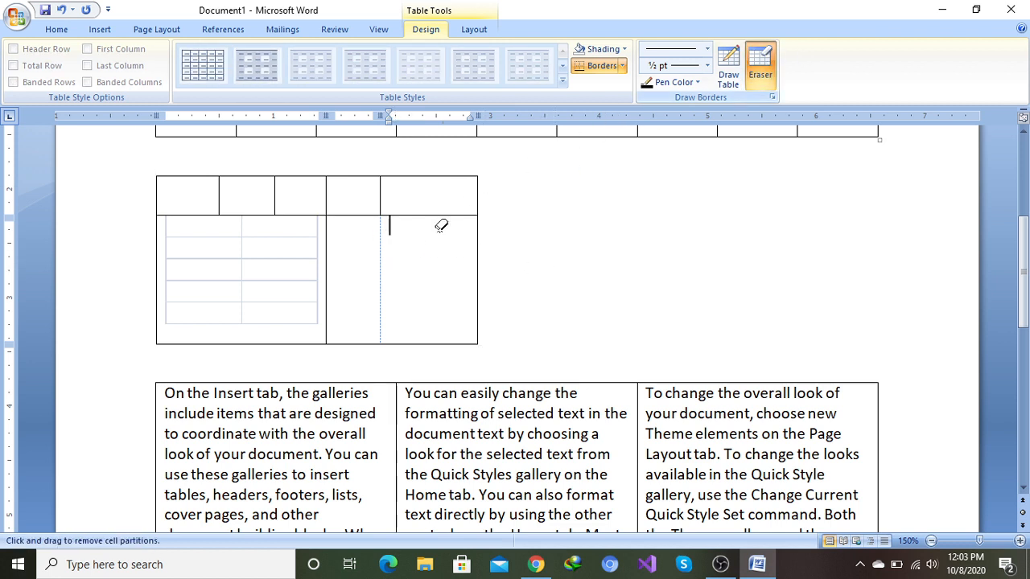
click(379, 260)
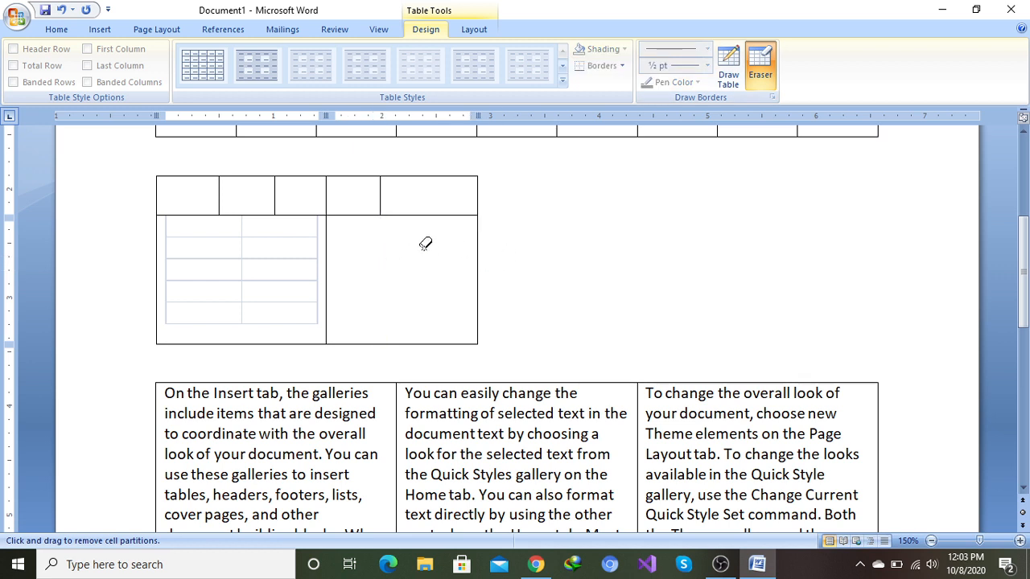
- Insert the built-in Calendar 2 Quick Table into the merged cell beside the embedded spreadsheet
click(99, 30)
click(352, 243)
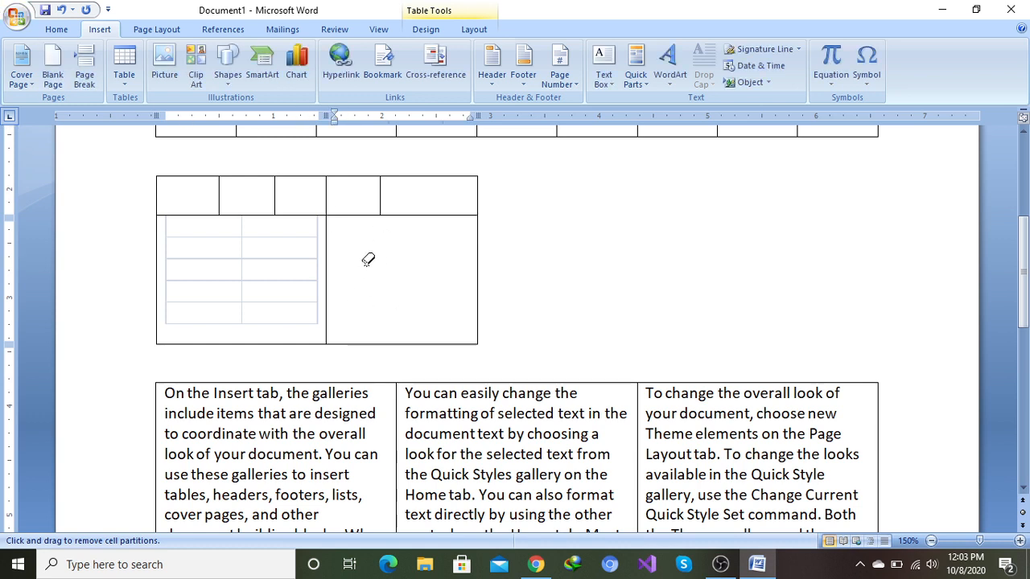
click(124, 68)
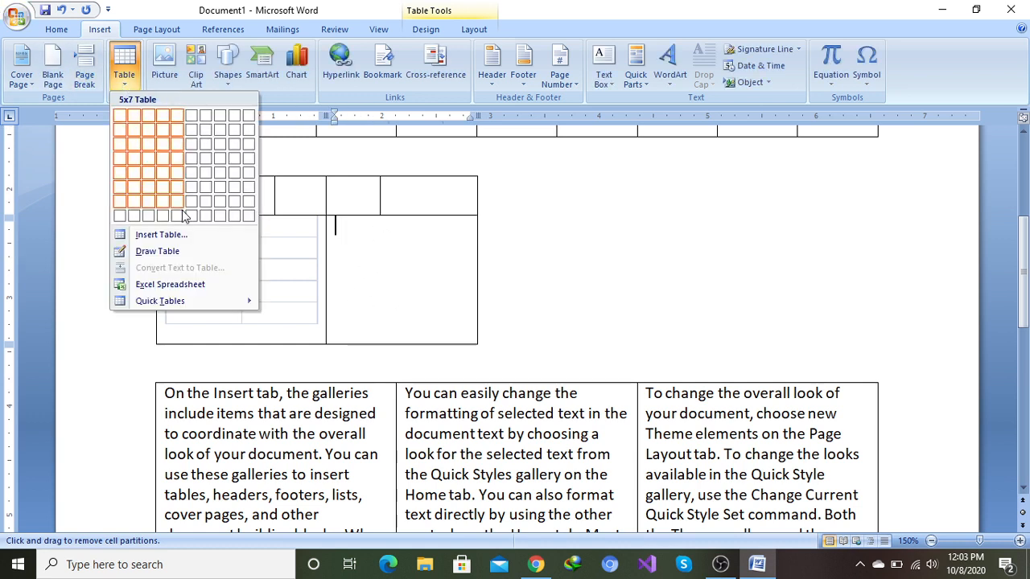
mouse_move(155, 310)
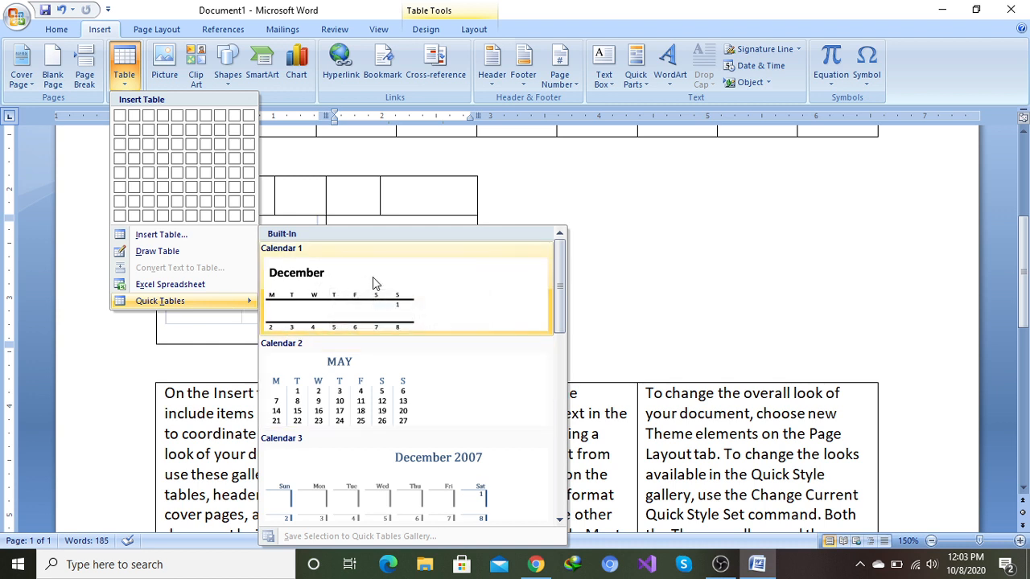
scroll(347, 385, down, 3)
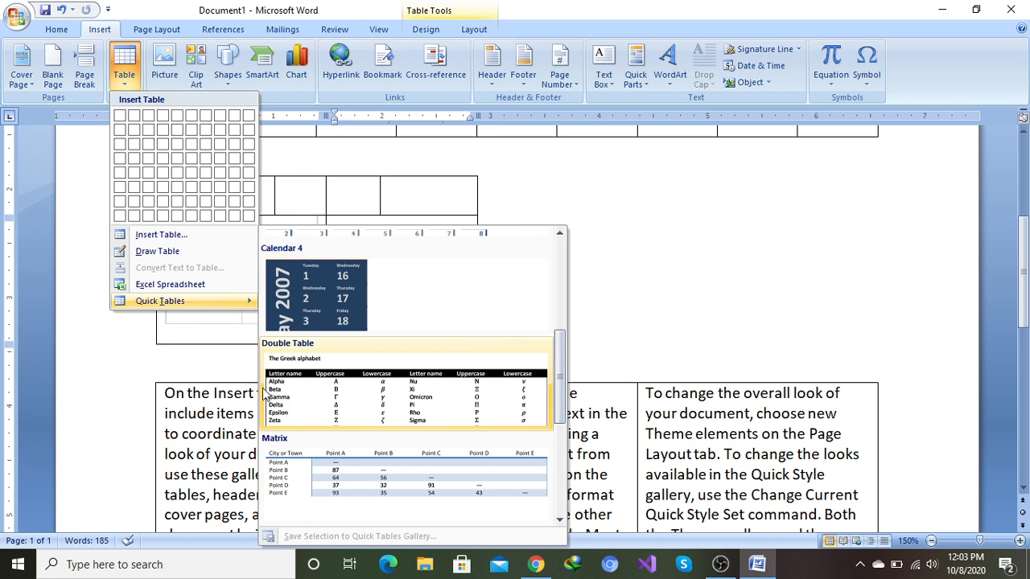
scroll(342, 400, down, 3)
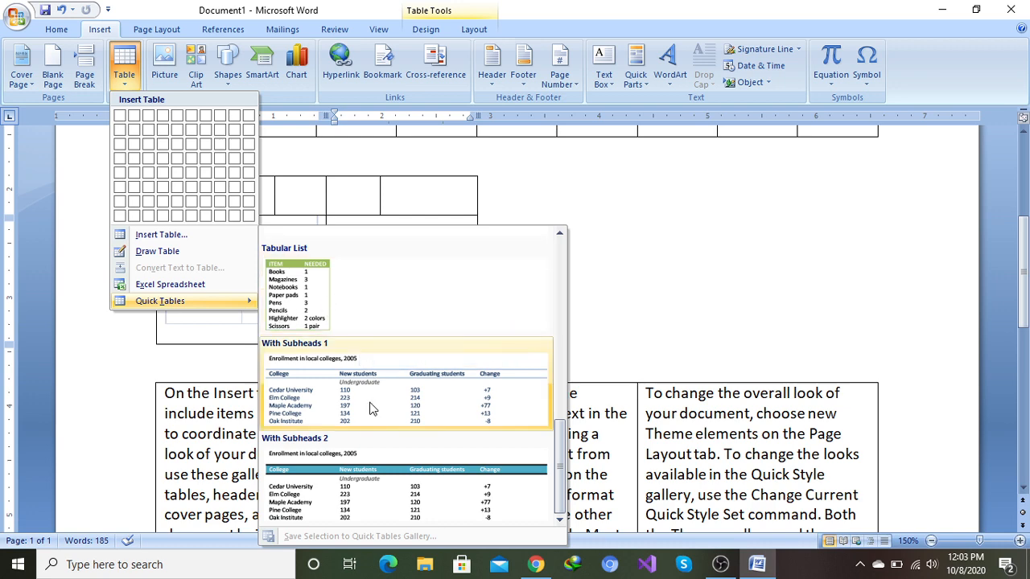
scroll(337, 301, up, 5)
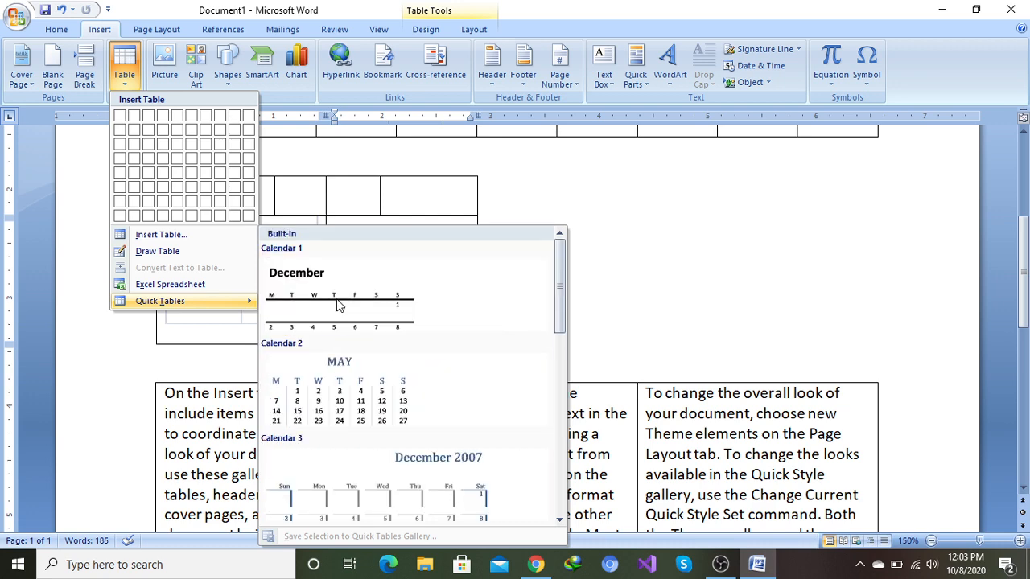
click(348, 373)
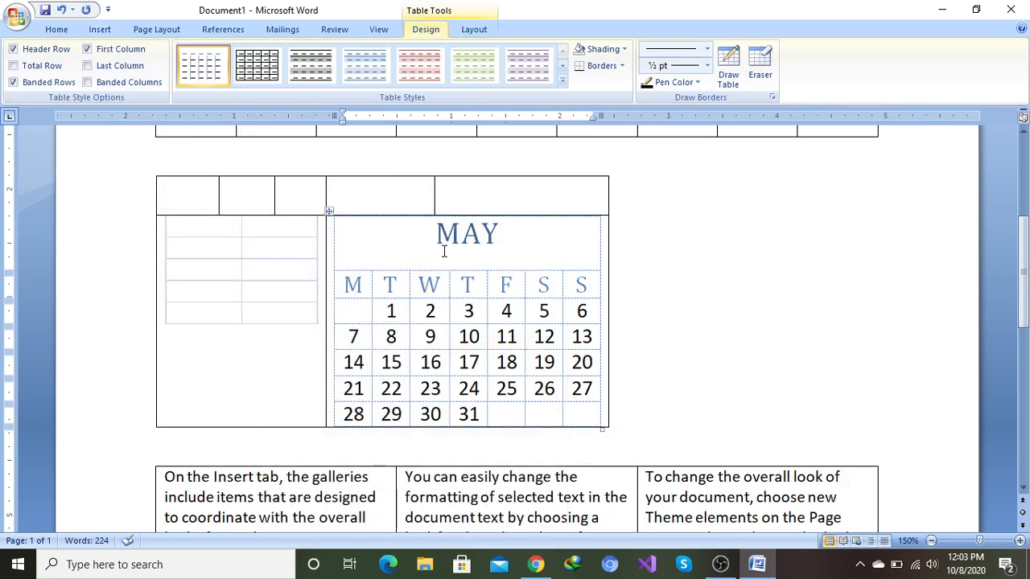
click(644, 254)
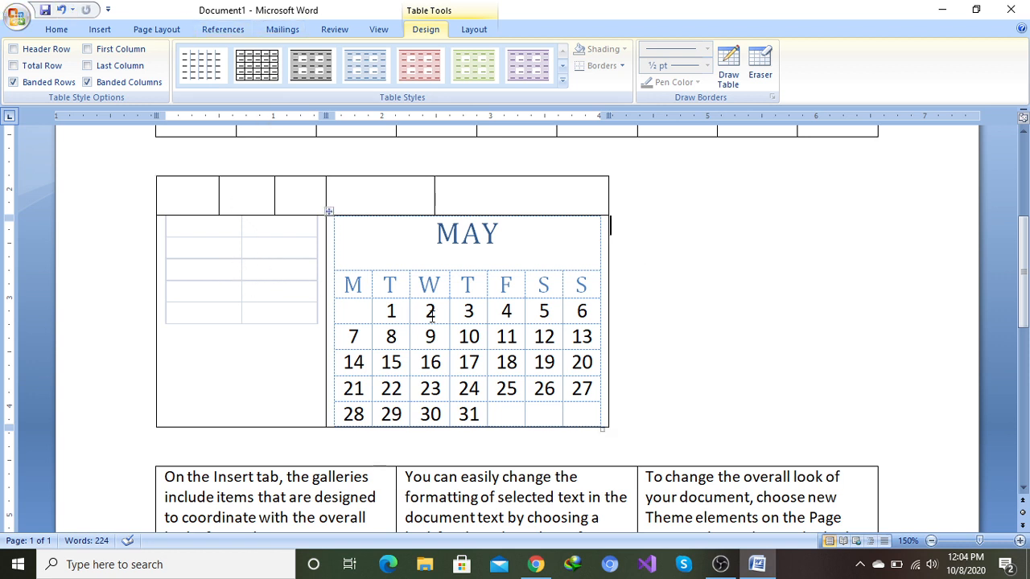
click(101, 30)
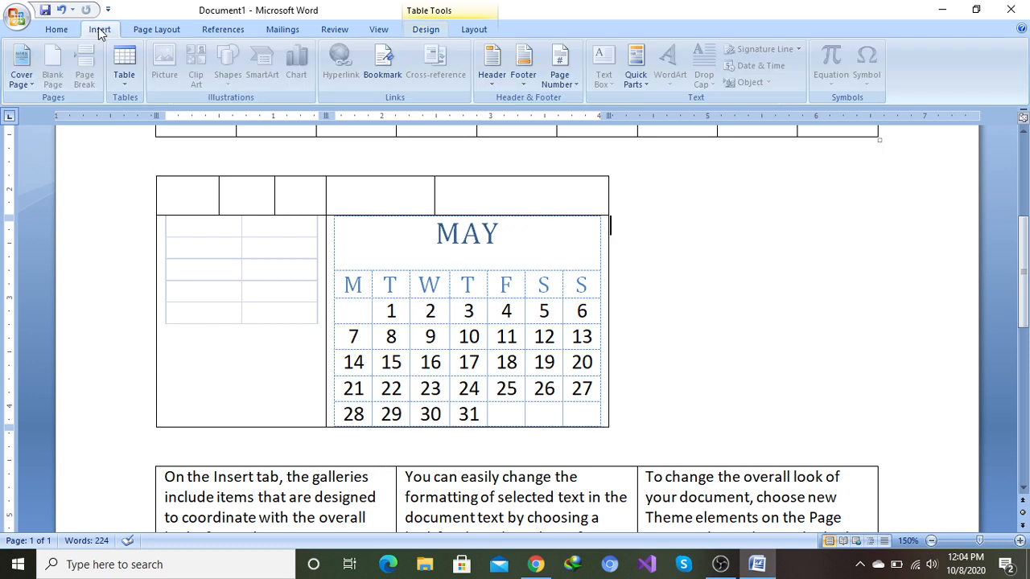
click(123, 80)
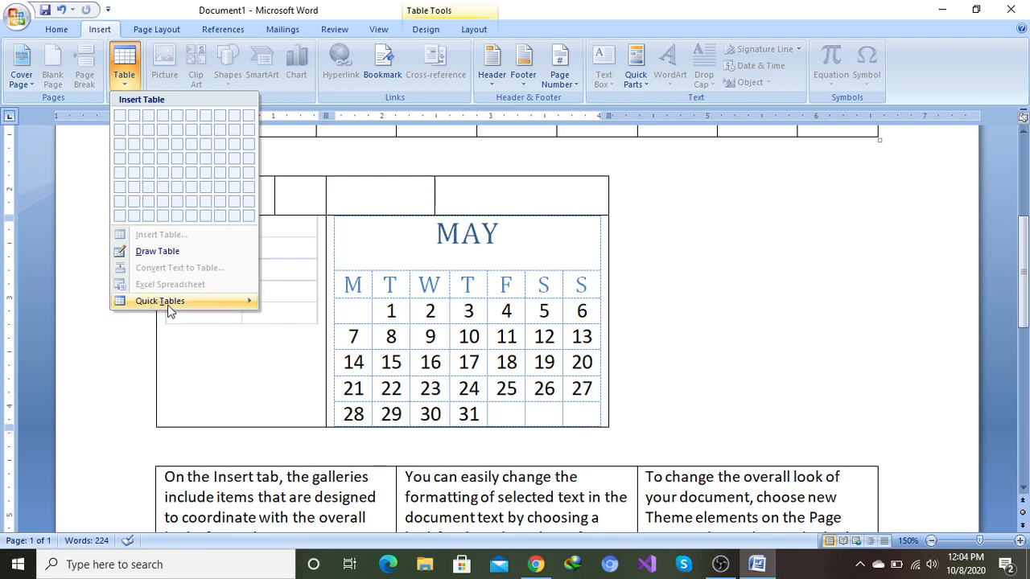
mouse_move(183, 303)
scroll(705, 280, up, 1)
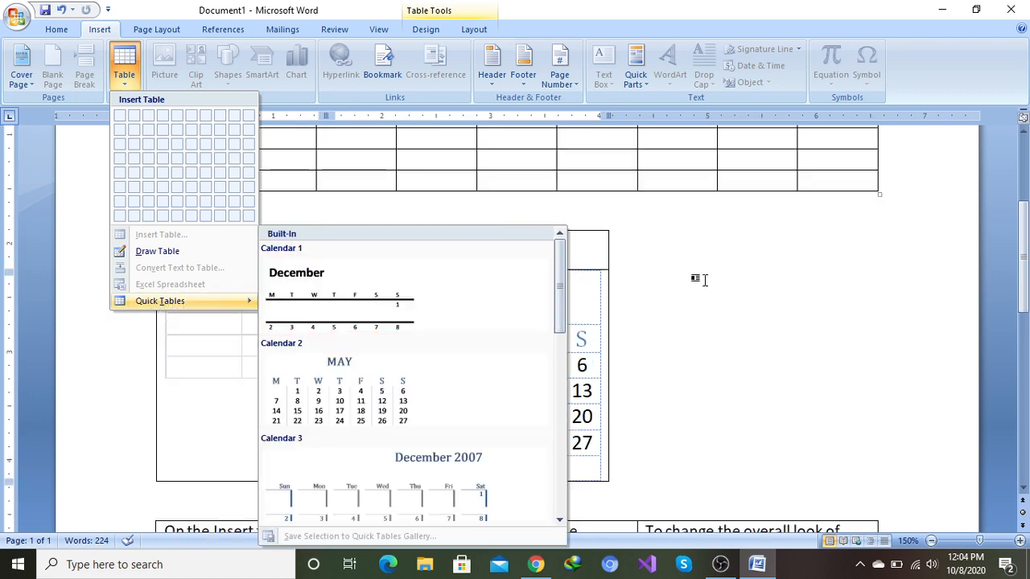
scroll(777, 290, up, 4)
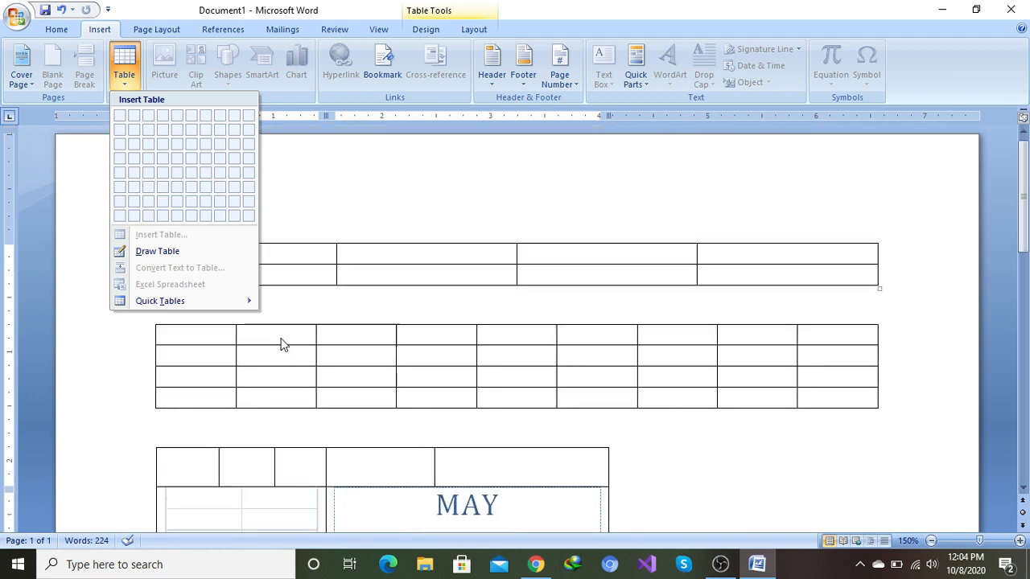
click(281, 341)
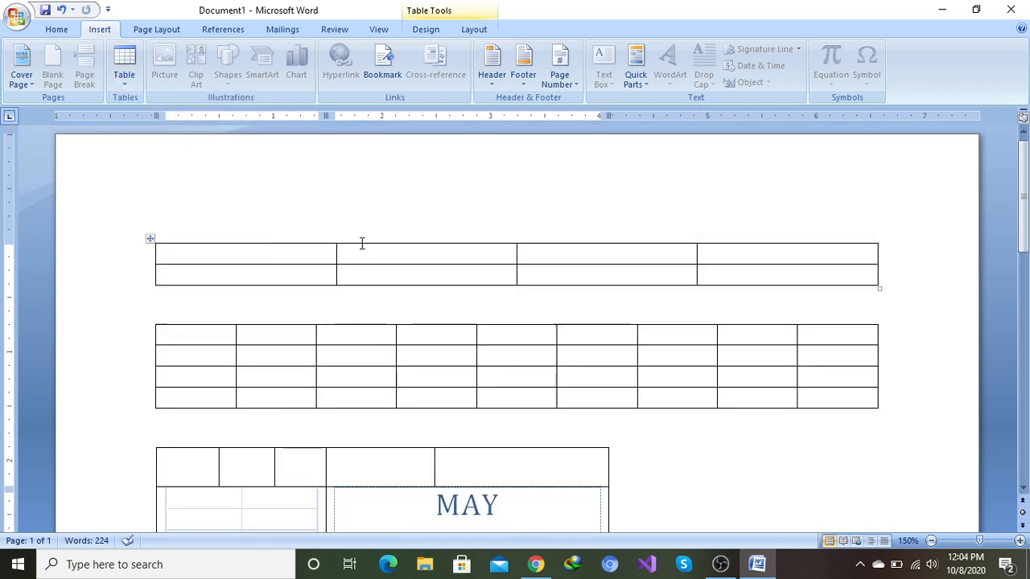
- Create a new blank document
click(16, 15)
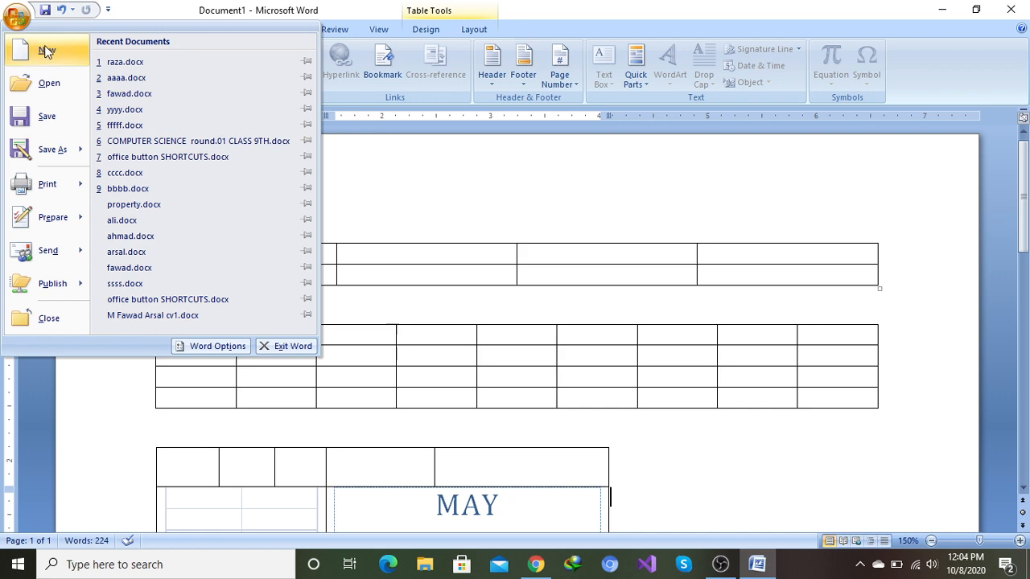
click(46, 50)
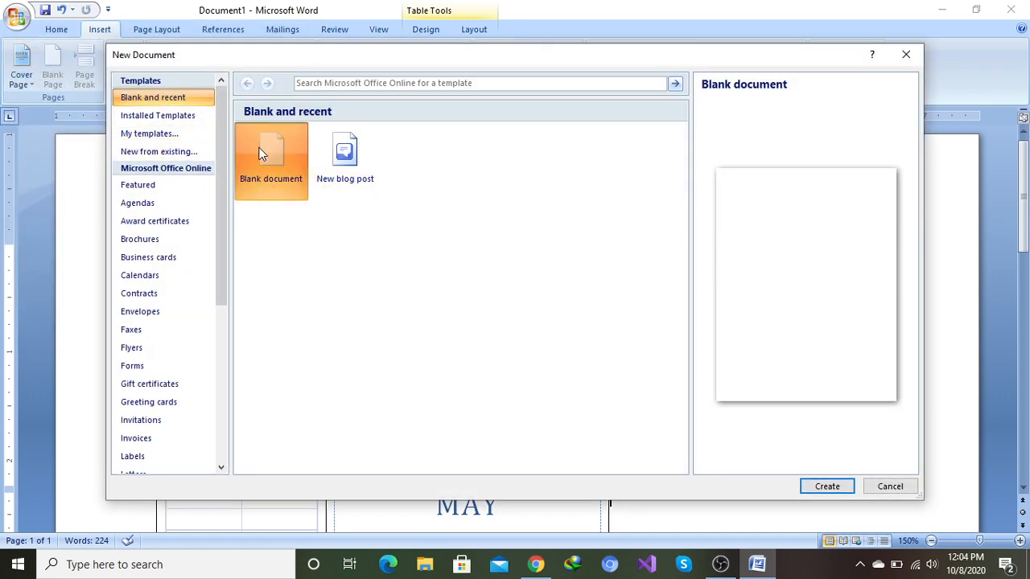
click(824, 487)
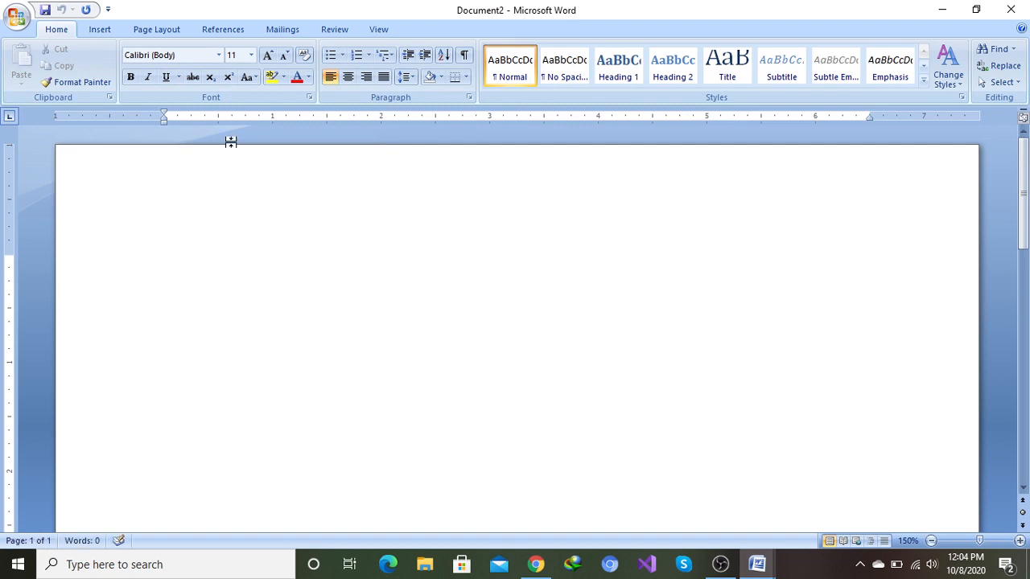
- Insert a table with four columns and three rows into the blank document
click(98, 30)
click(126, 80)
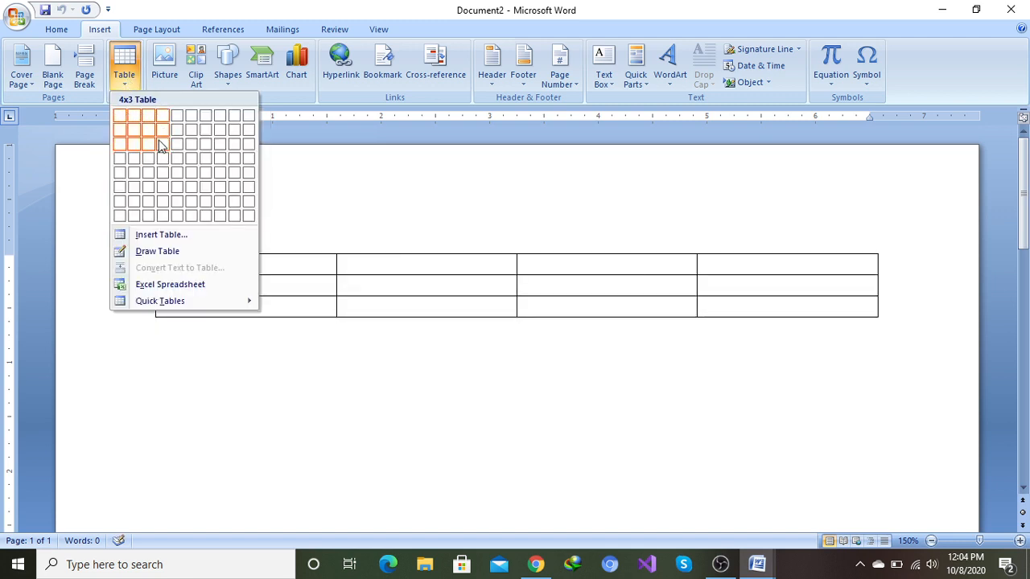
click(164, 145)
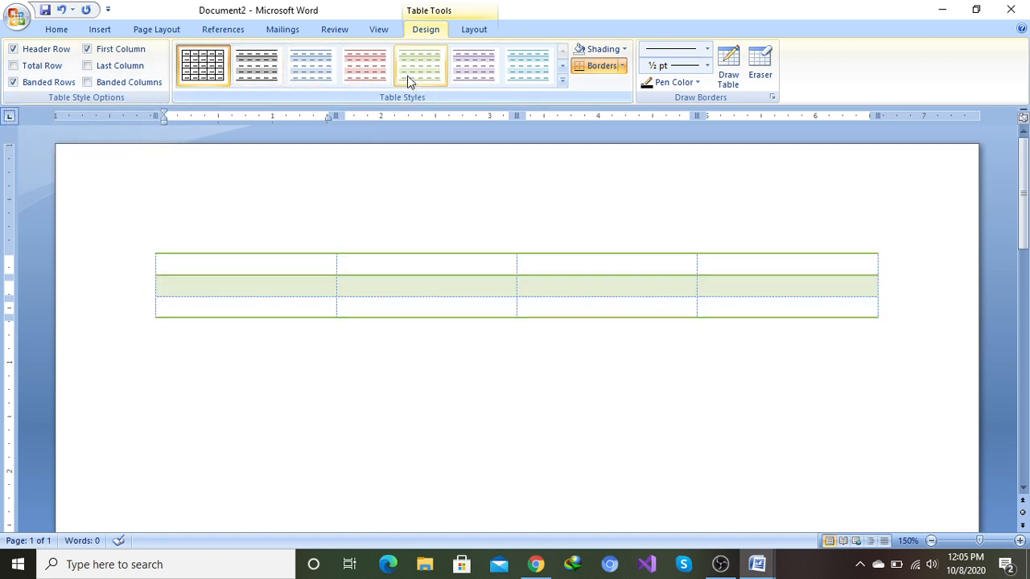
- Turn off the Header Row and First Column style options for the table, keeping Banded Rows on
click(16, 50)
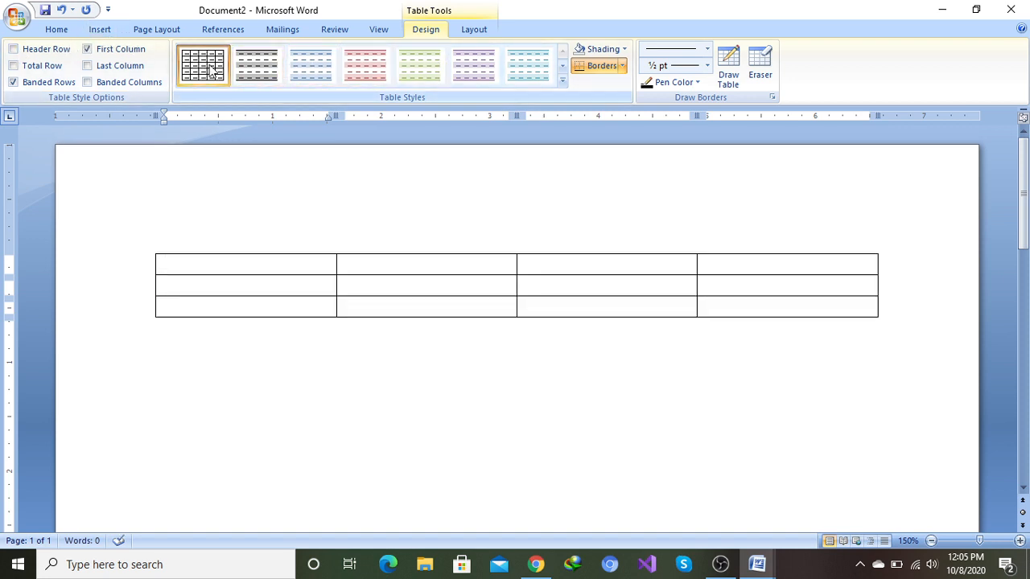
click(28, 50)
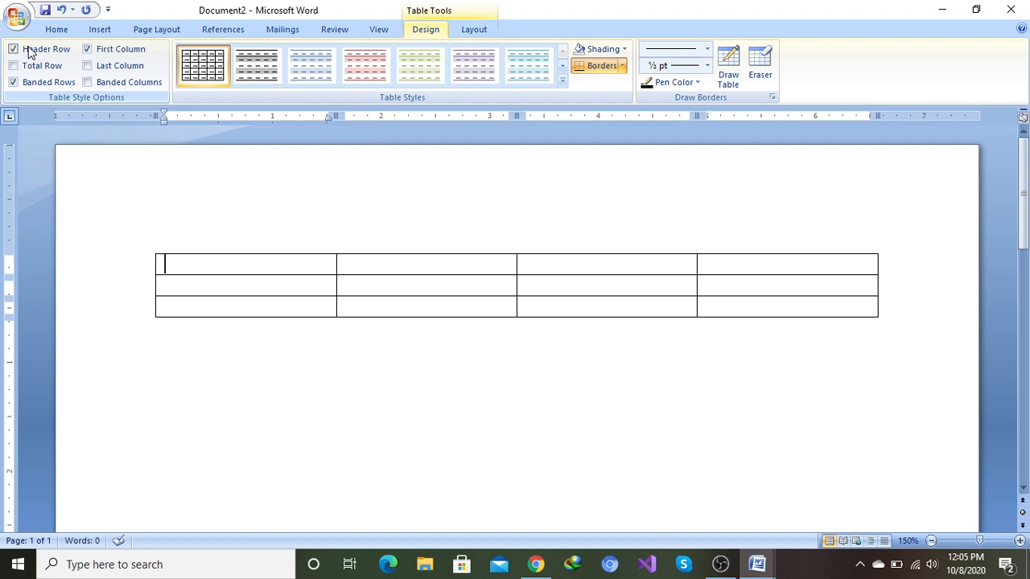
click(28, 52)
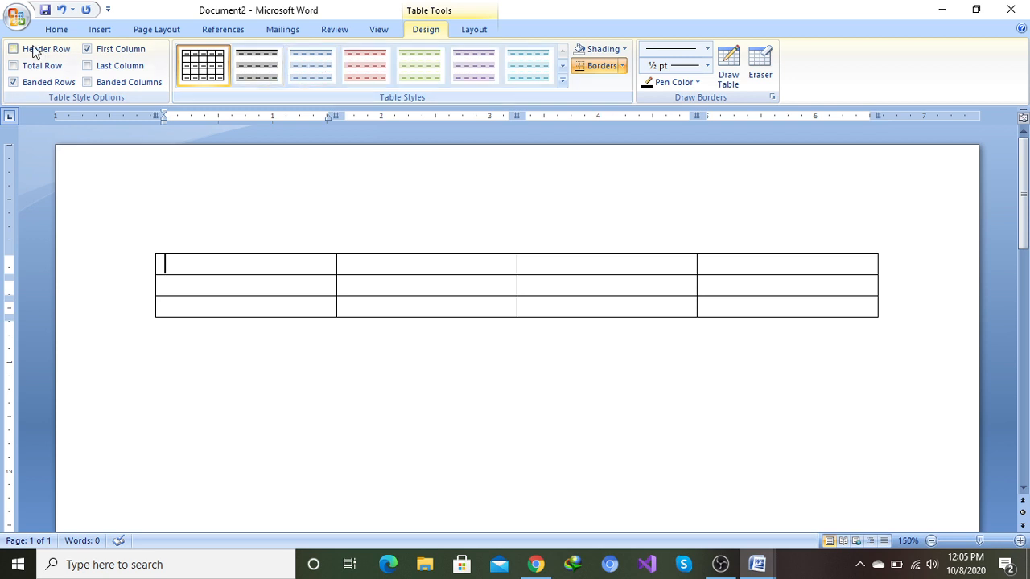
click(36, 86)
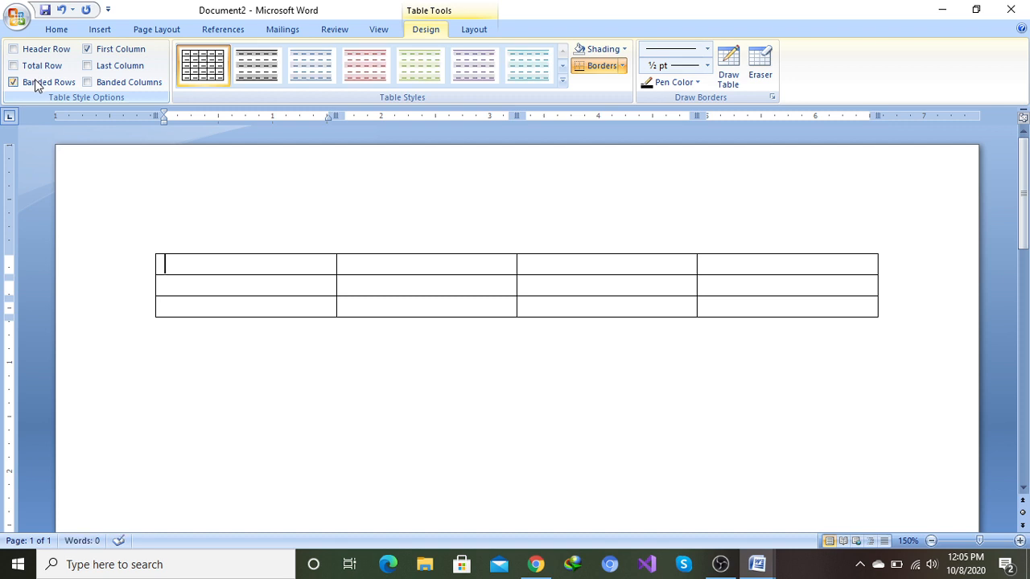
click(98, 50)
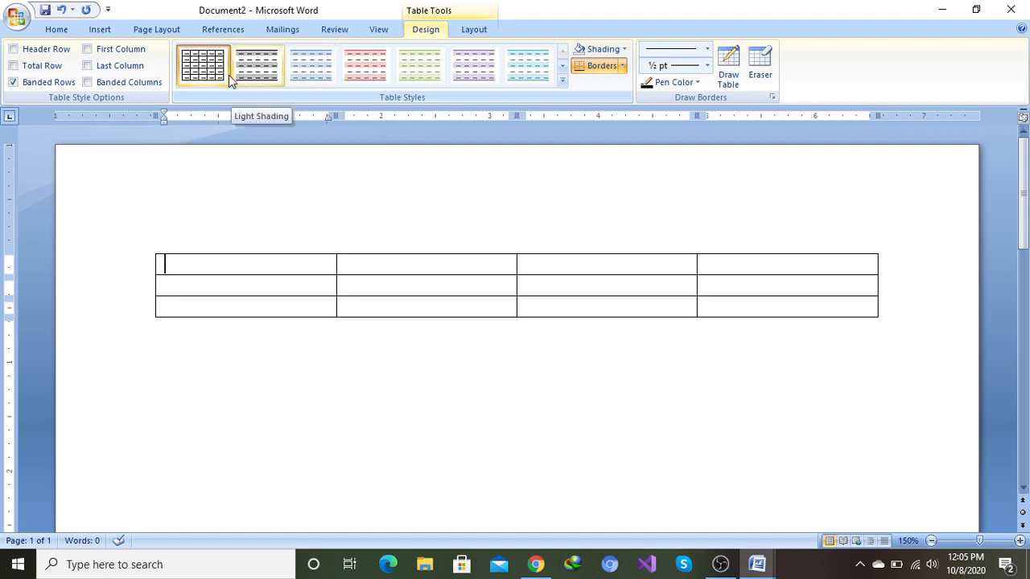
- Turn on the First Column and Header Row style options for the table
click(109, 50)
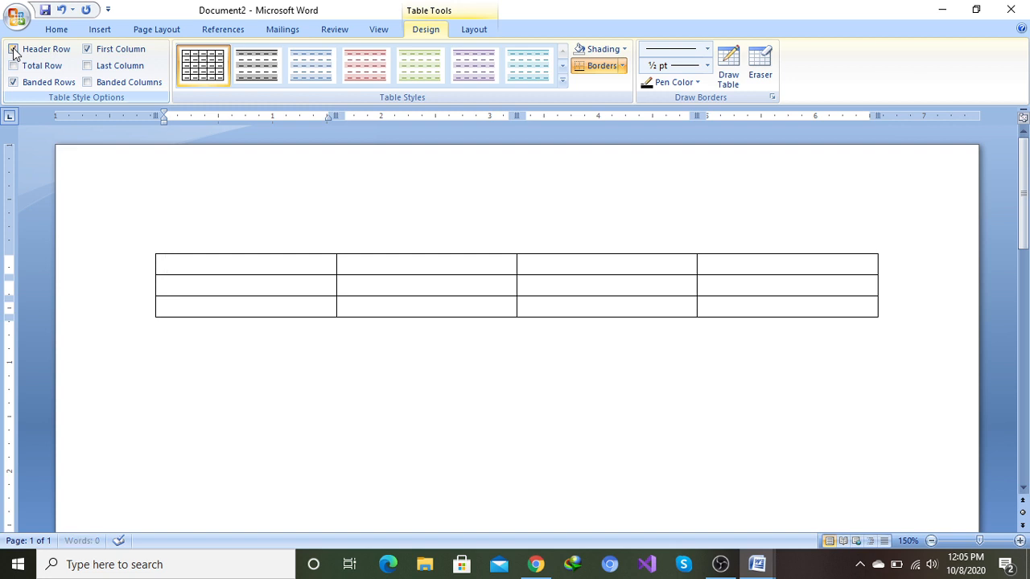
click(13, 50)
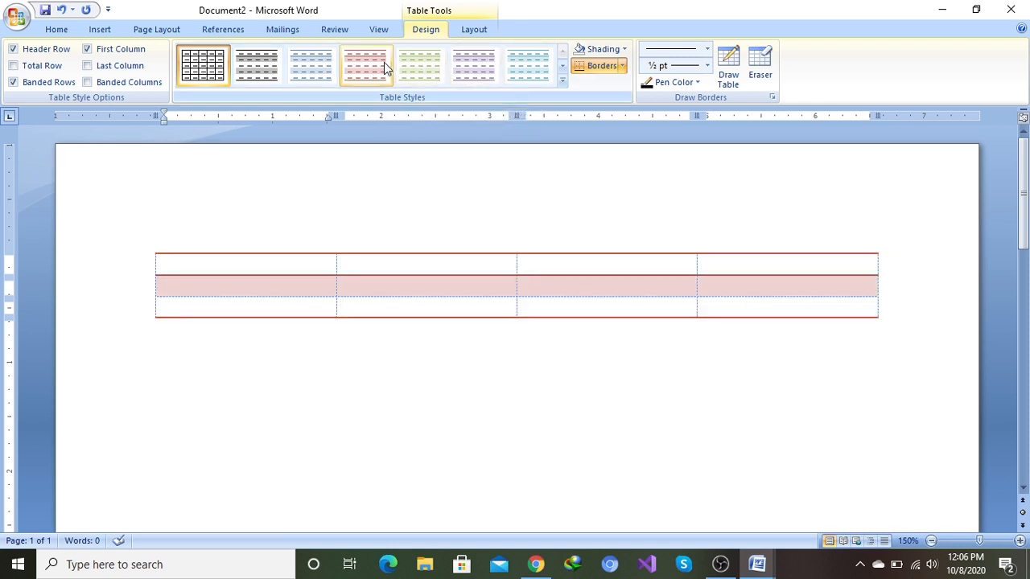
- Apply the blue Light Shading style to the table and select its first and second columns in turn
click(562, 81)
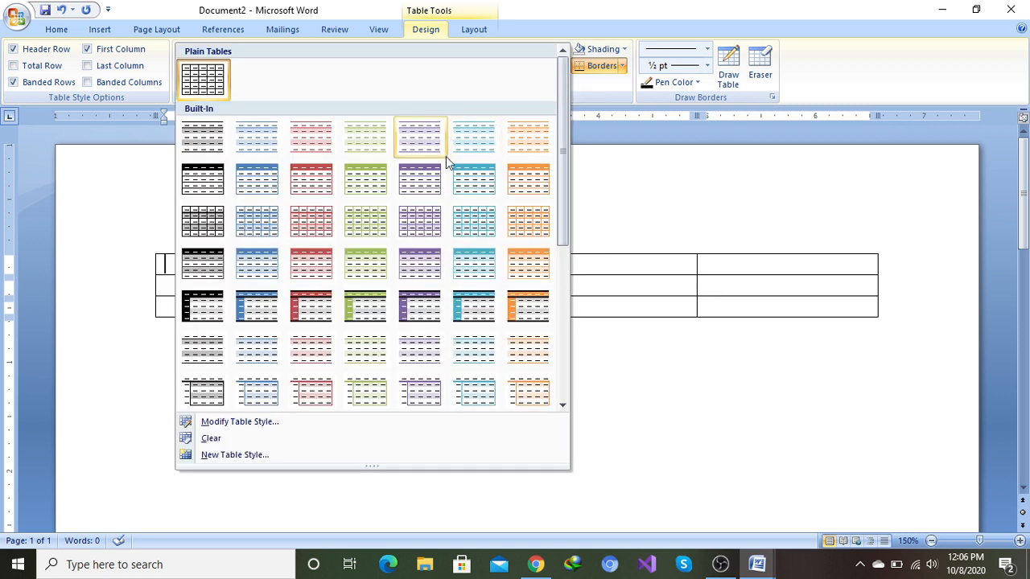
click(254, 146)
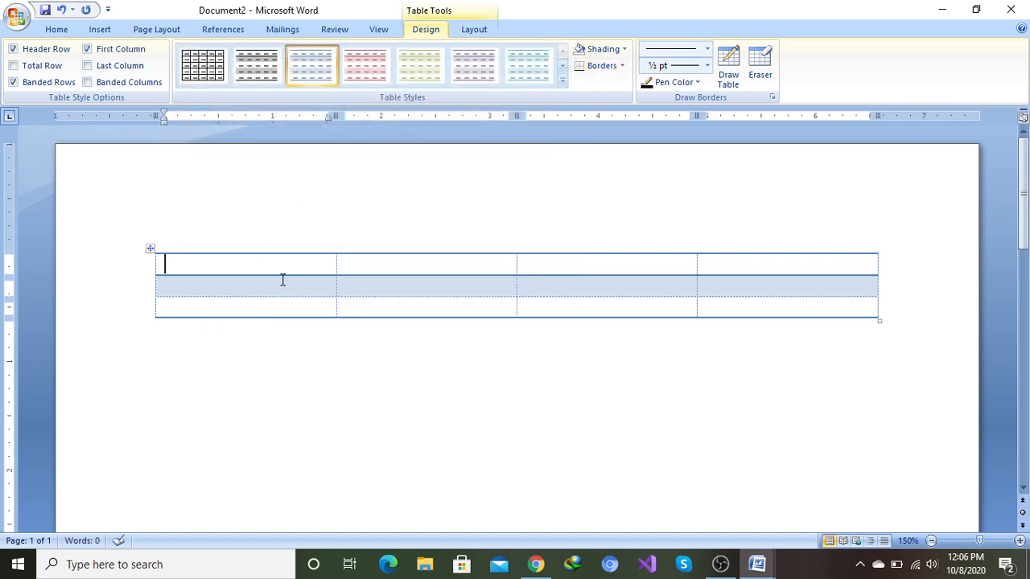
click(270, 213)
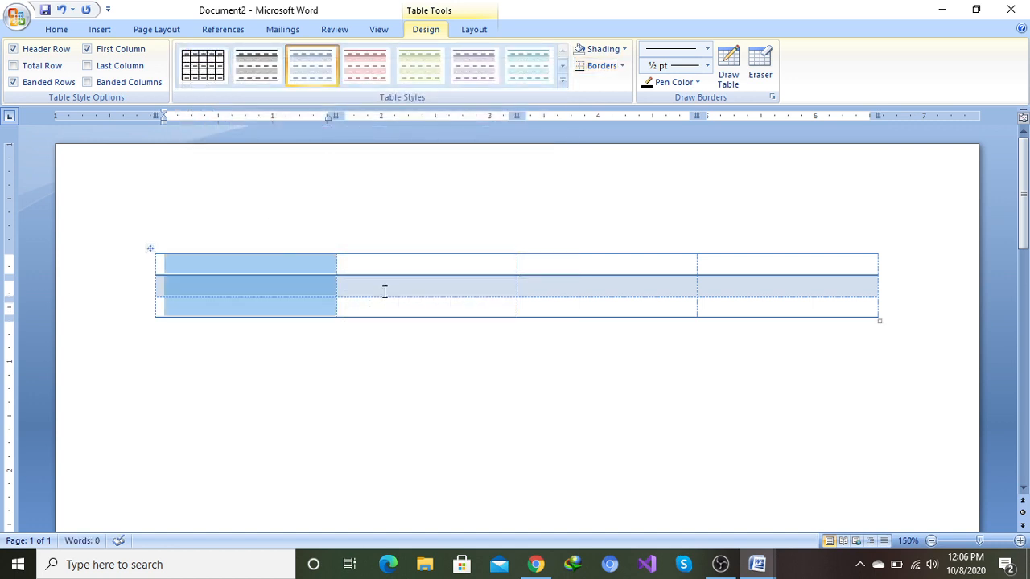
click(380, 191)
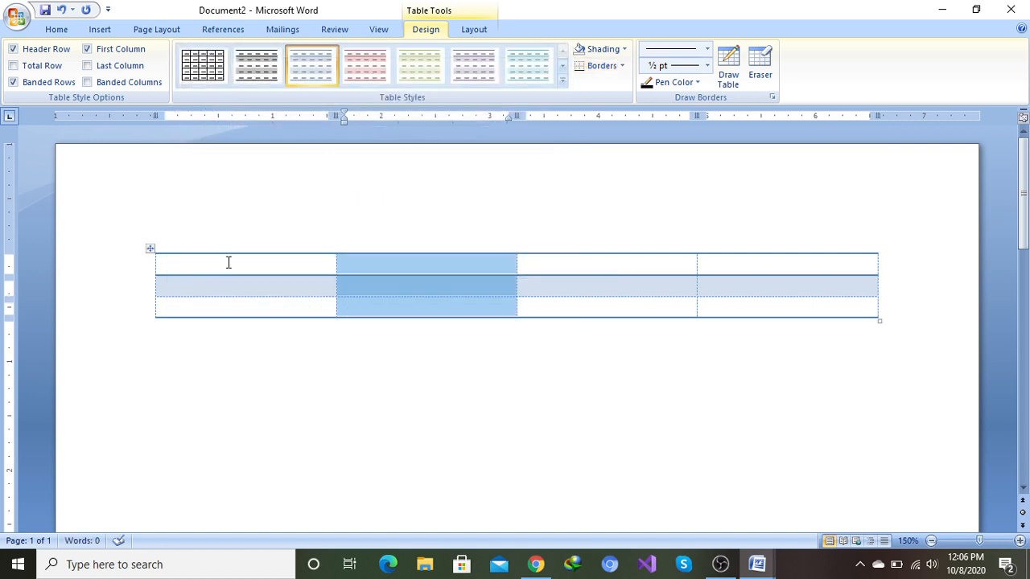
click(229, 262)
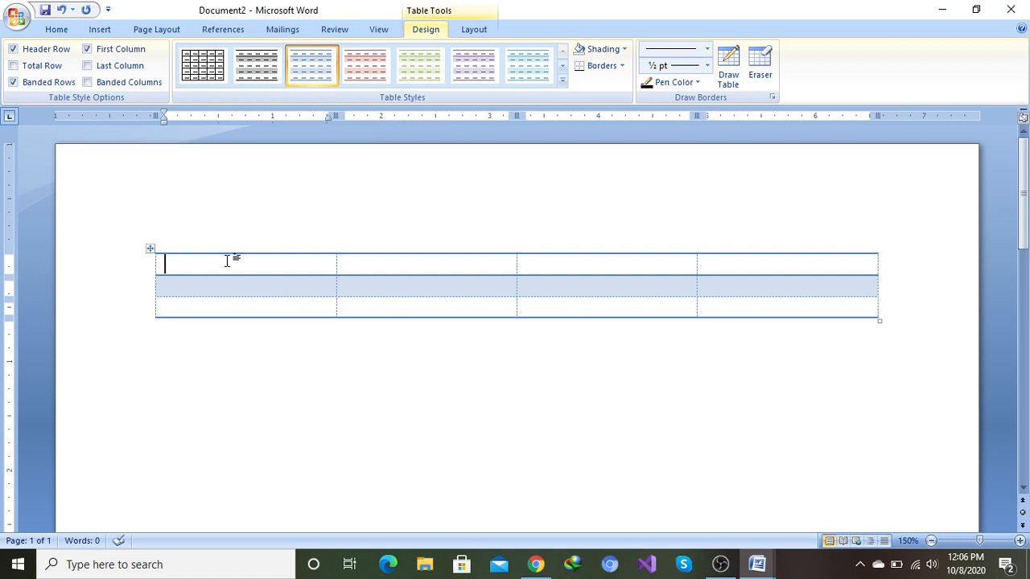
- Try the blue banded style with a solid header row, and the blue Medium Shading 2 style, on the table
click(564, 80)
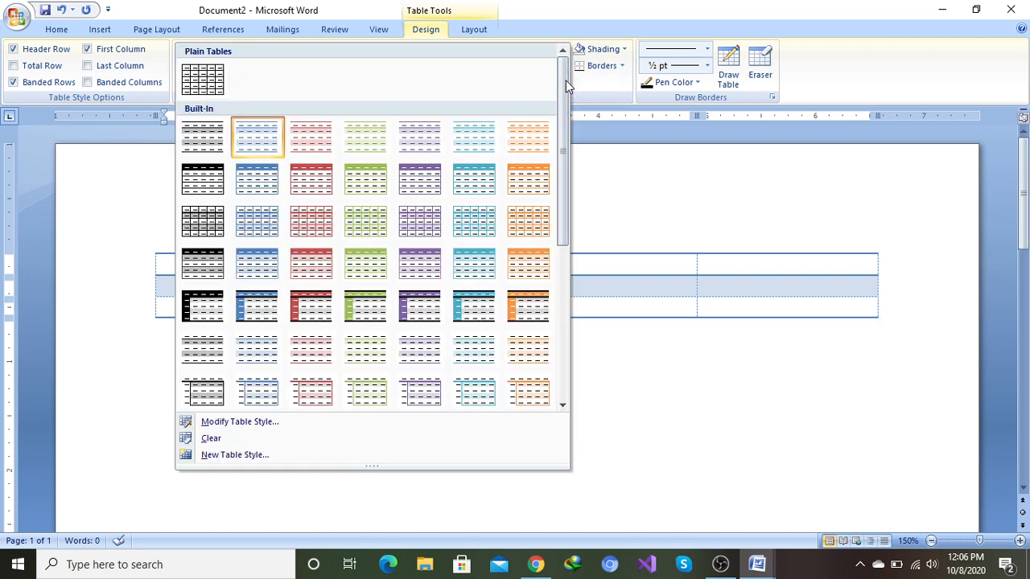
click(265, 269)
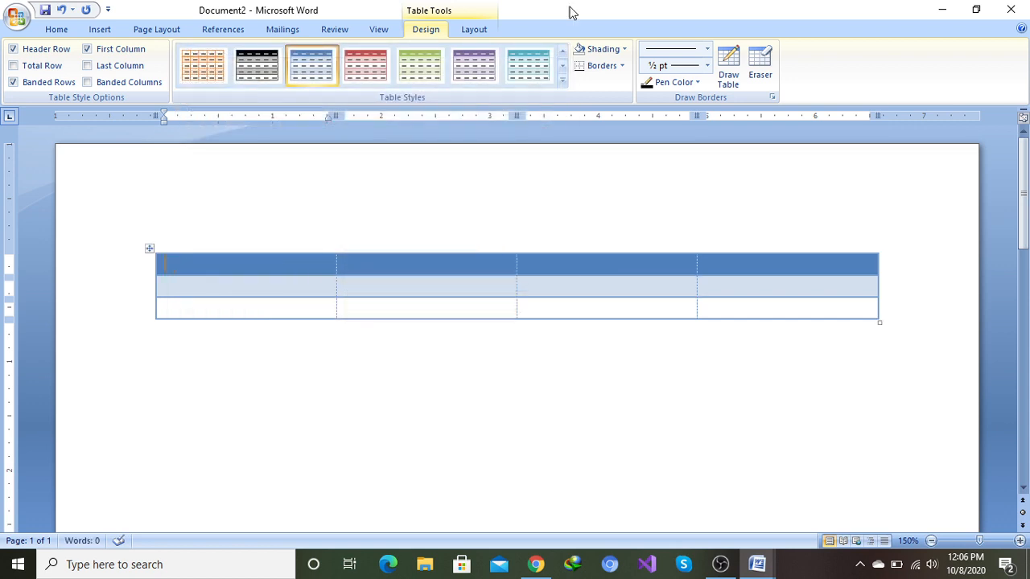
click(564, 81)
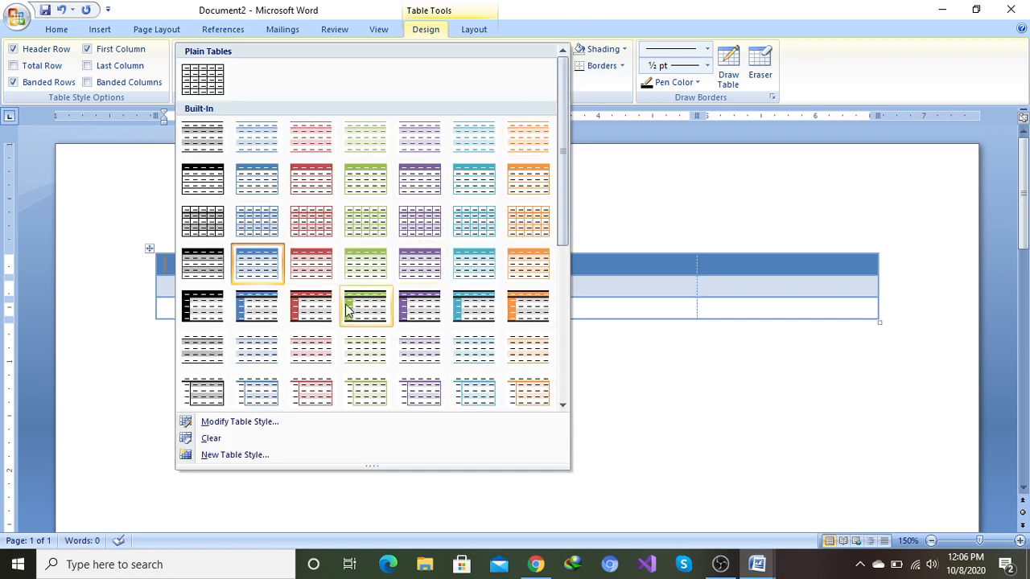
click(257, 306)
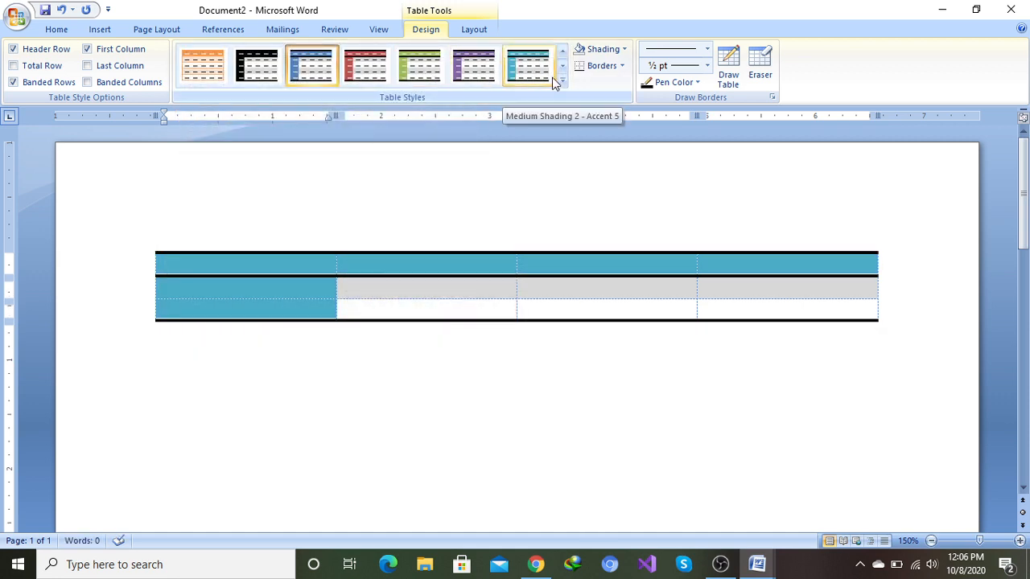
- Return the table to the plain black grid style
click(564, 50)
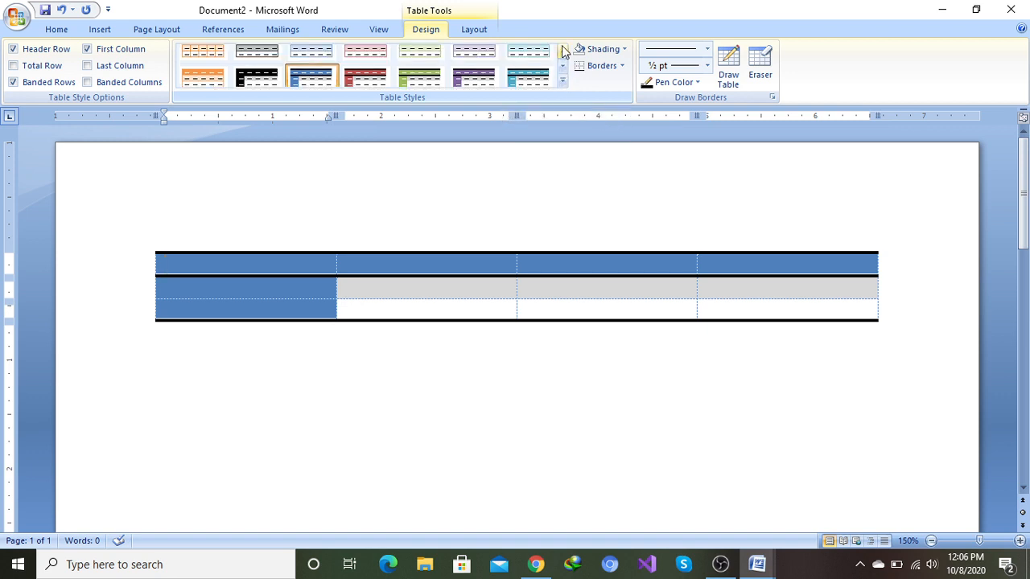
click(564, 50)
click(564, 51)
click(564, 50)
click(564, 51)
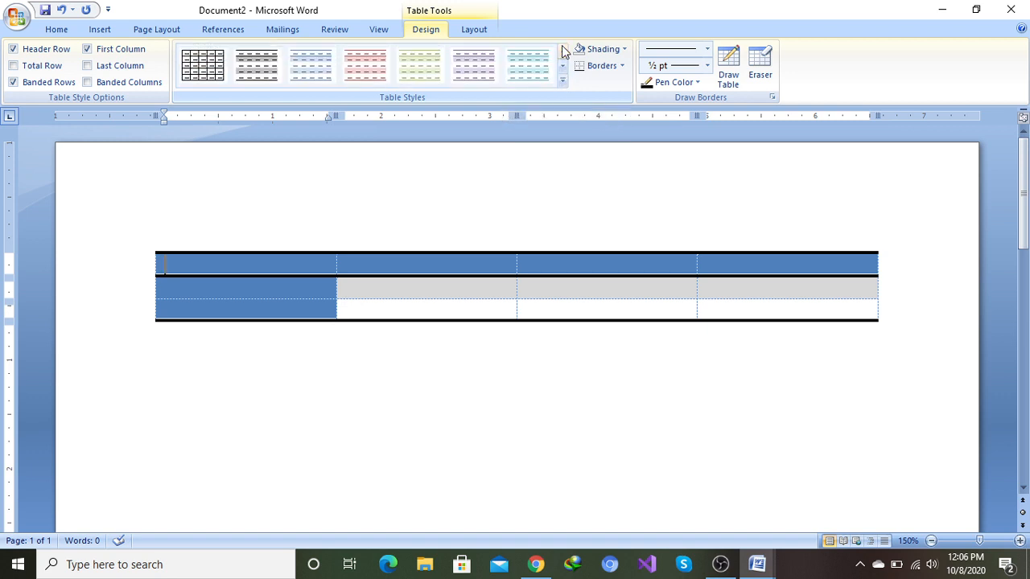
click(564, 50)
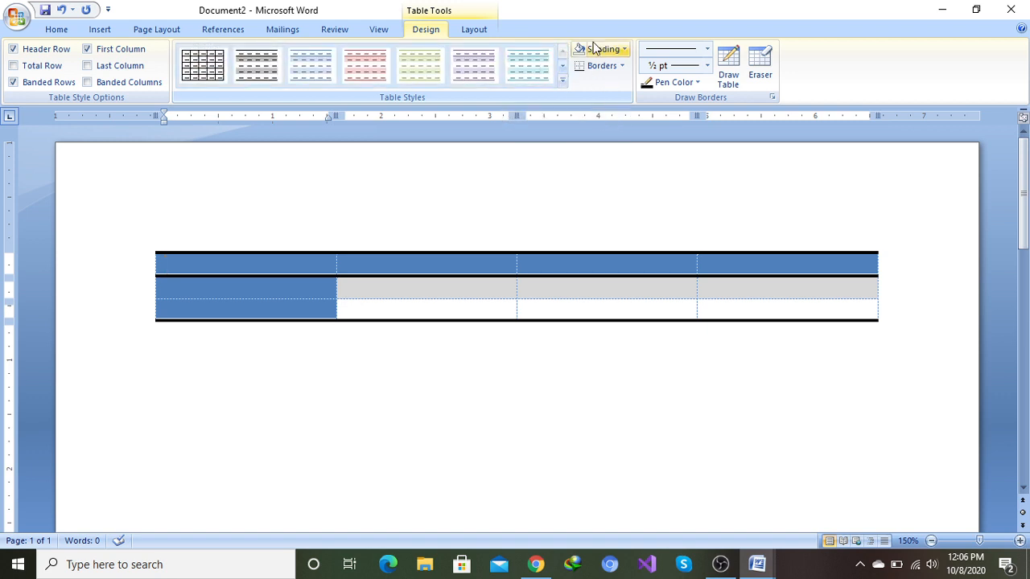
click(211, 69)
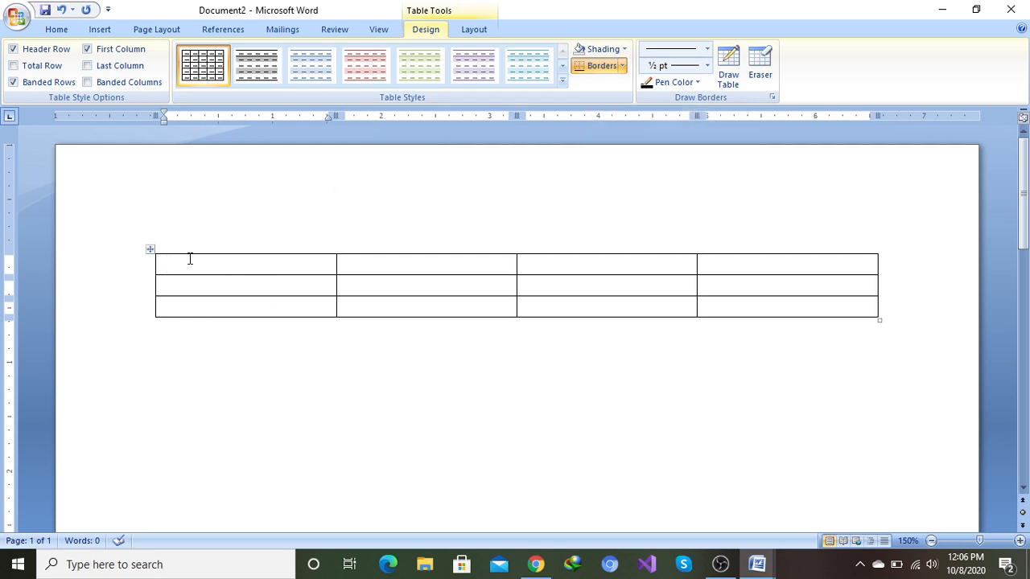
- Shade the first cell of the top row yellow and the second cell light blue
click(624, 49)
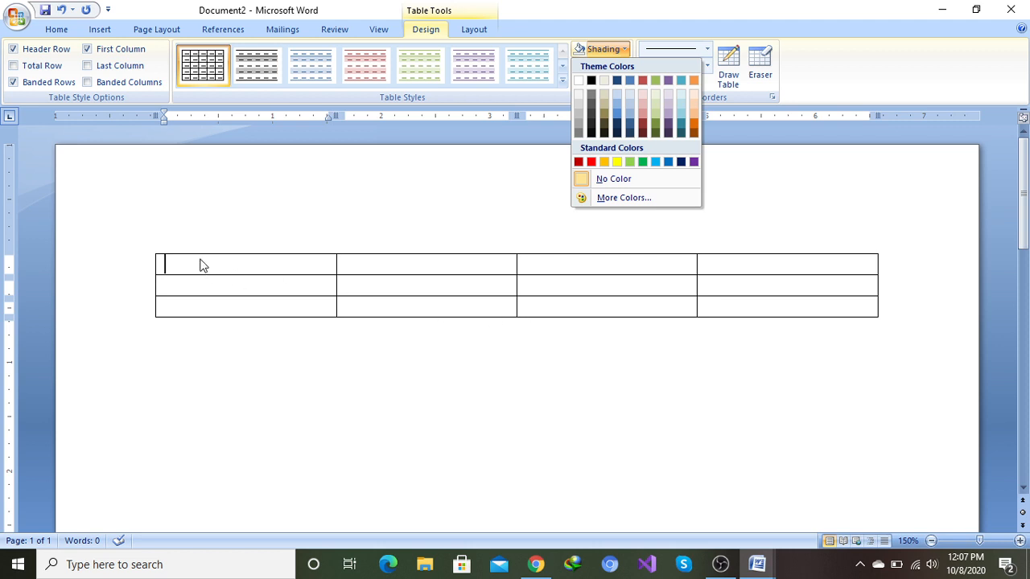
click(617, 162)
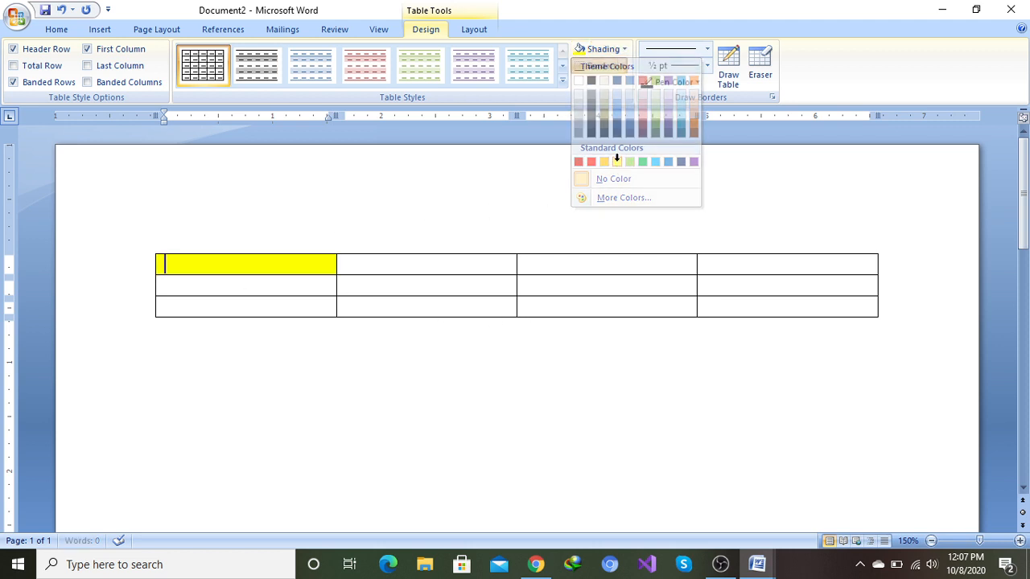
click(384, 267)
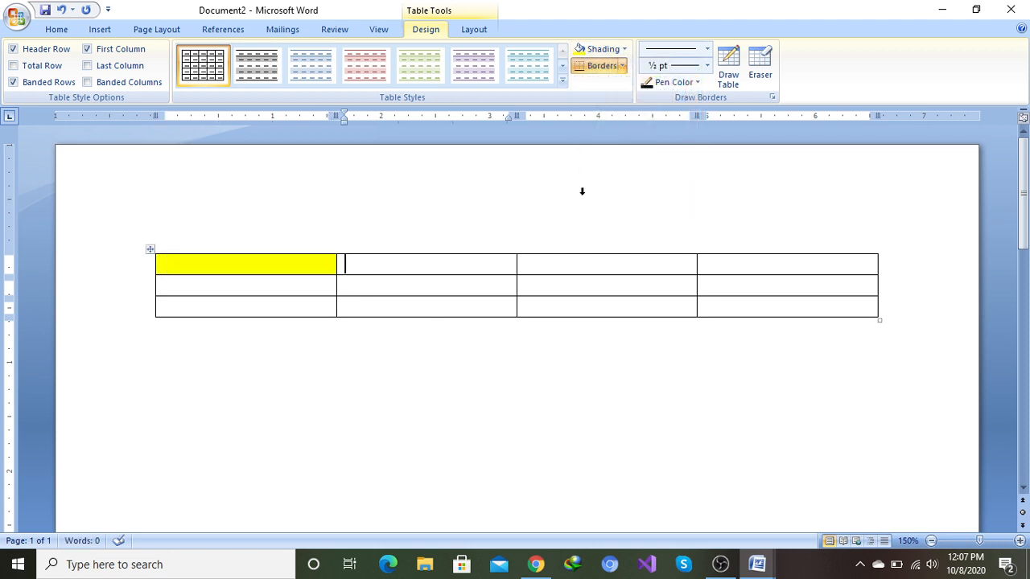
click(618, 52)
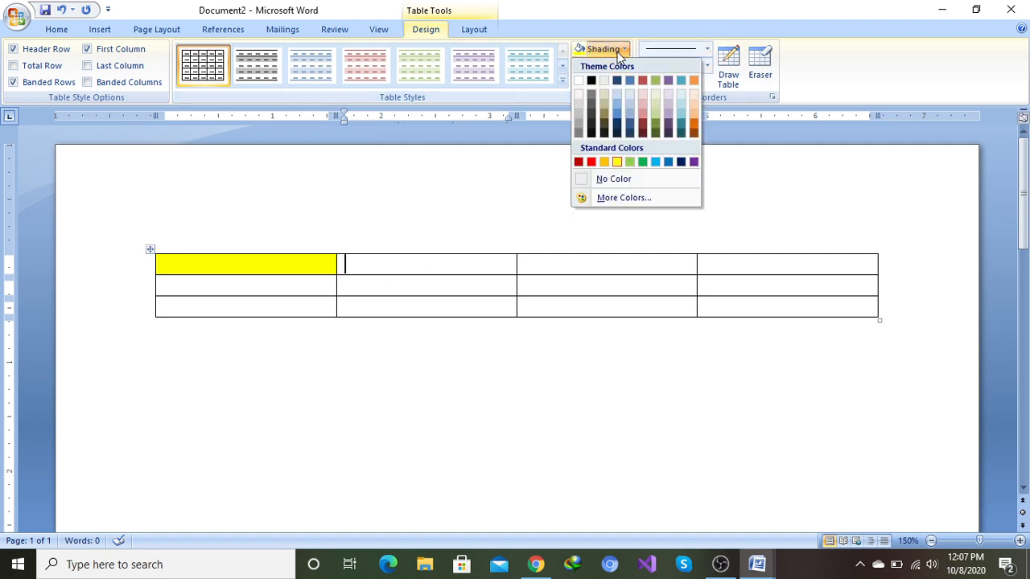
click(616, 103)
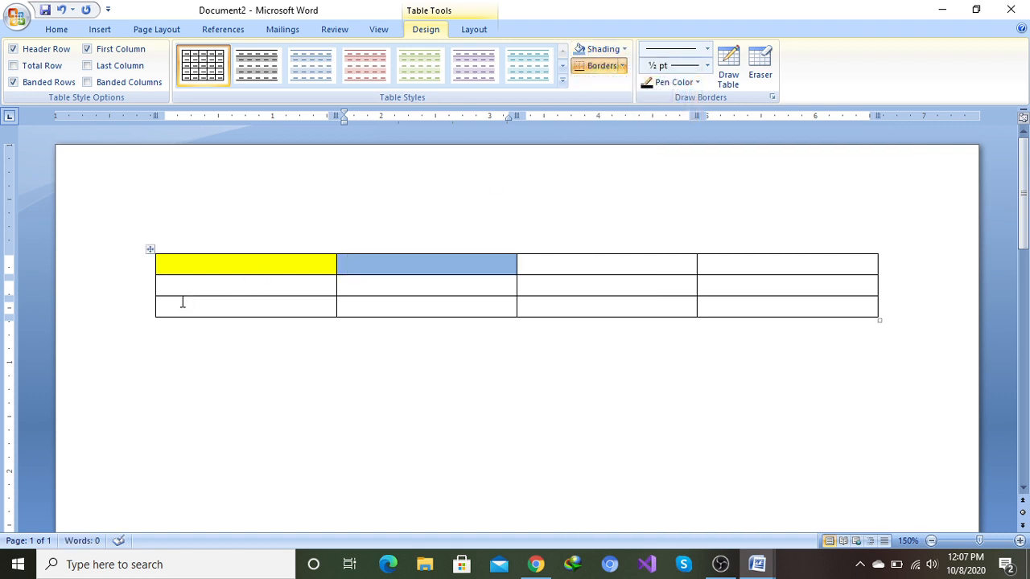
- Shade the first two cells of the bottom row light orange
drag(189, 307, 355, 309)
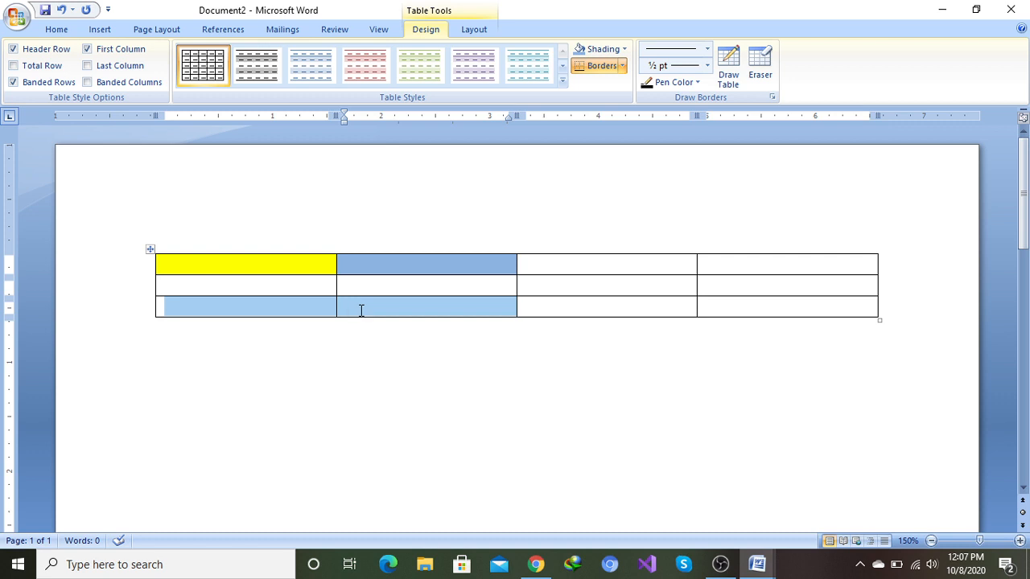
click(626, 50)
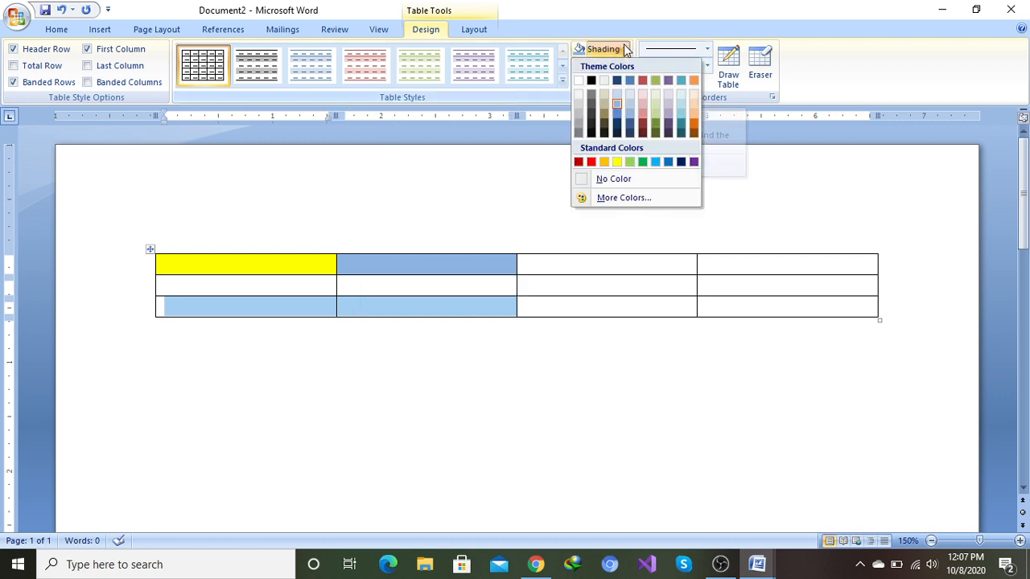
click(696, 115)
click(480, 249)
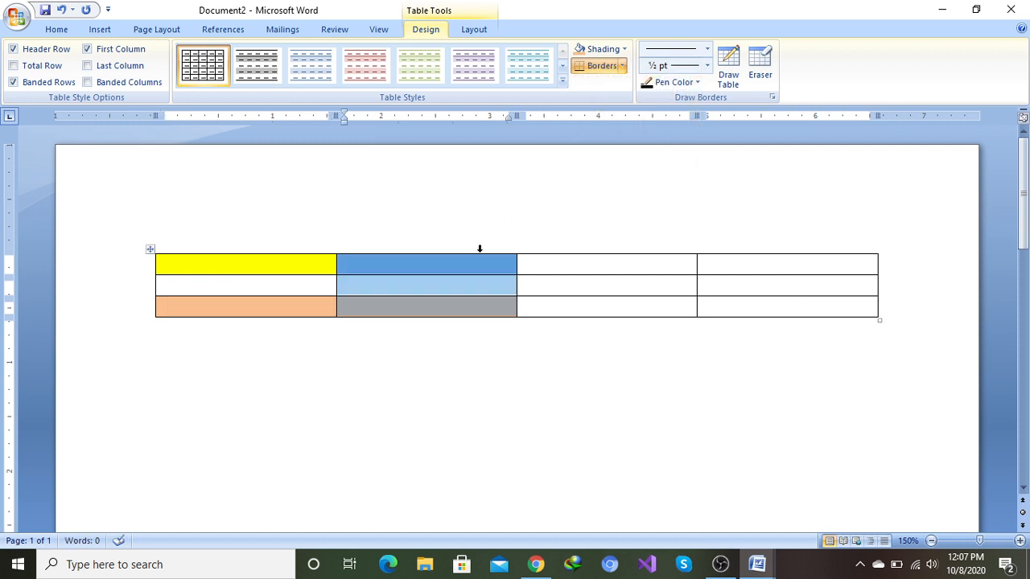
click(594, 264)
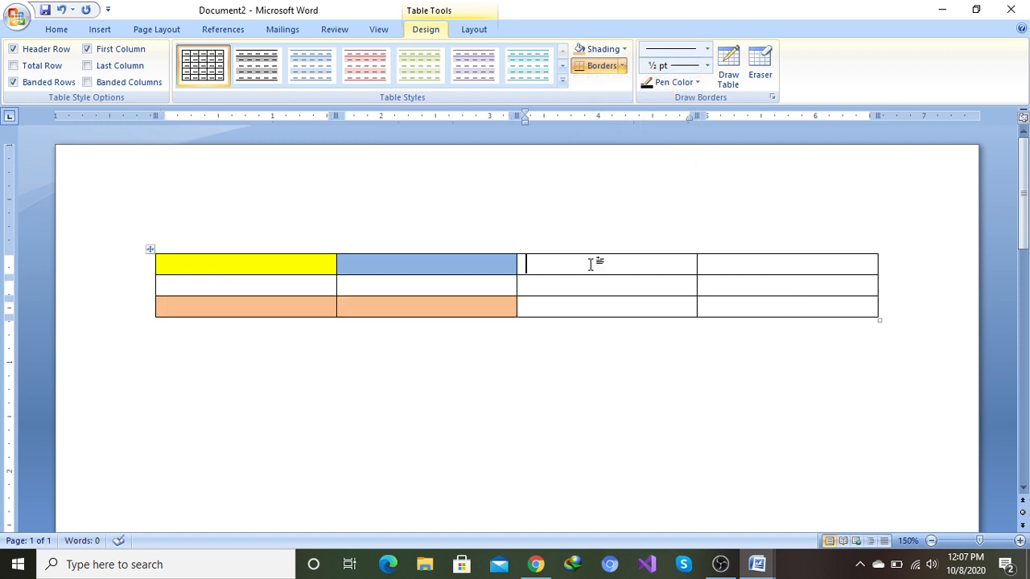
click(623, 67)
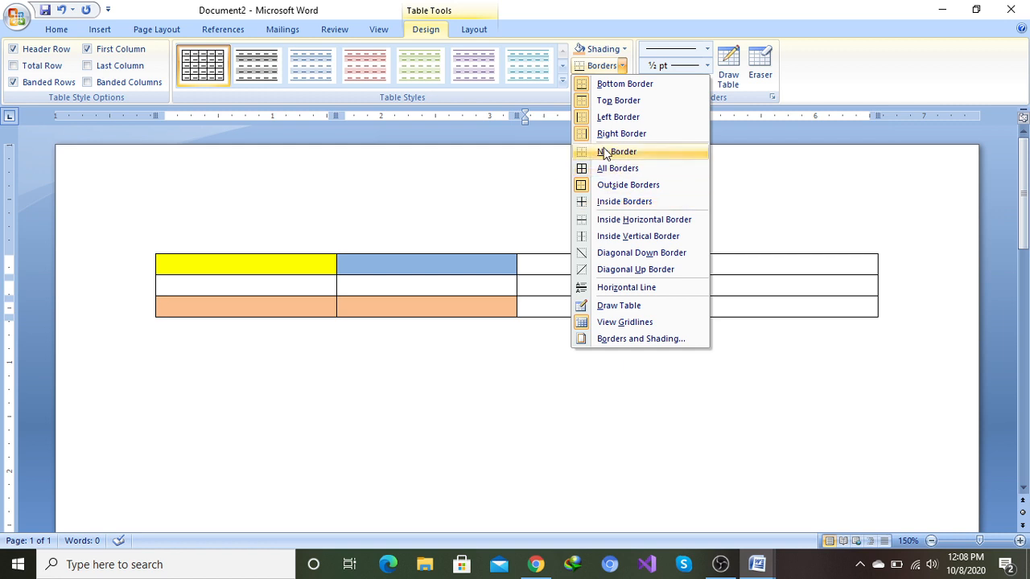
click(548, 163)
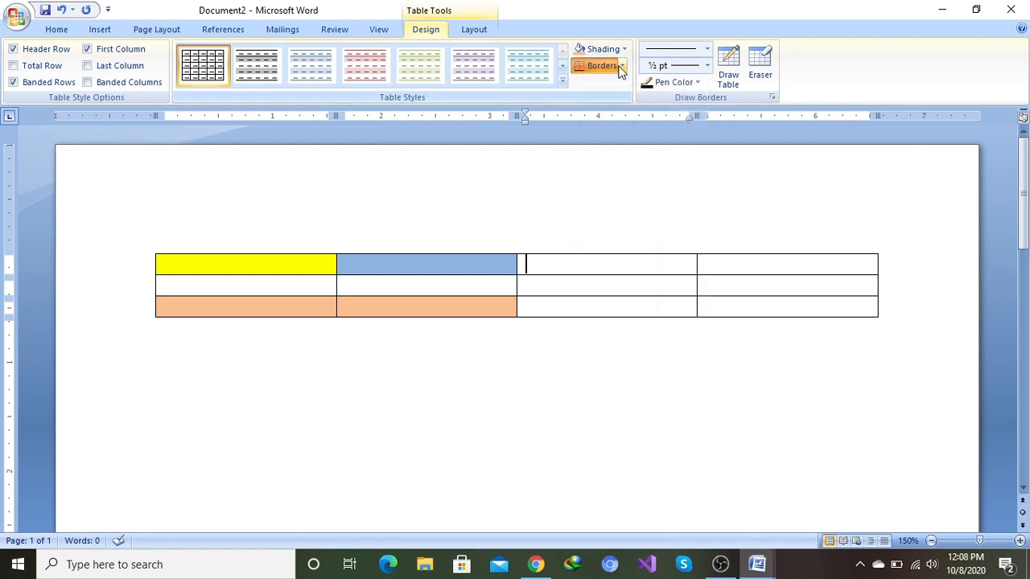
click(623, 66)
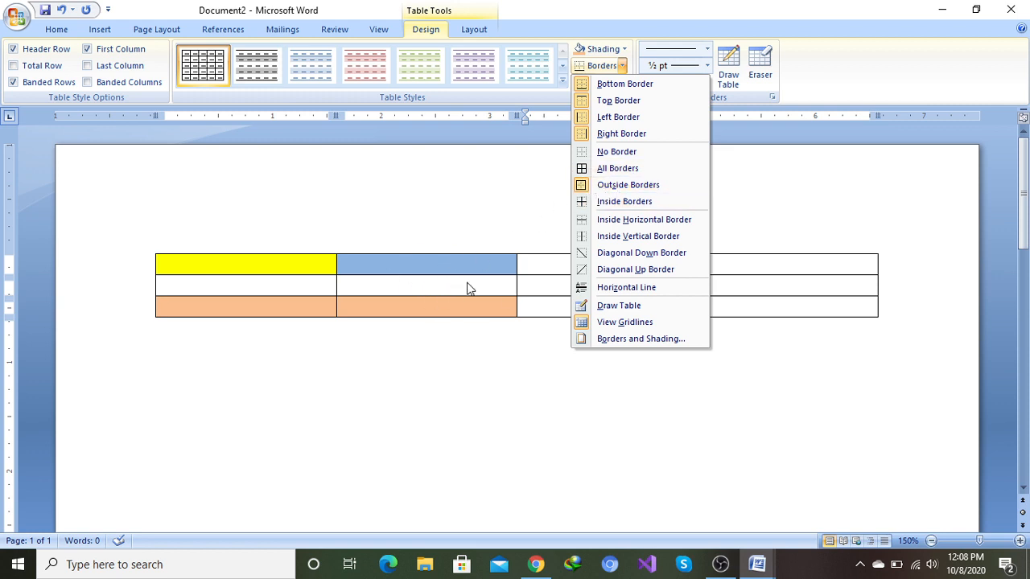
click(432, 176)
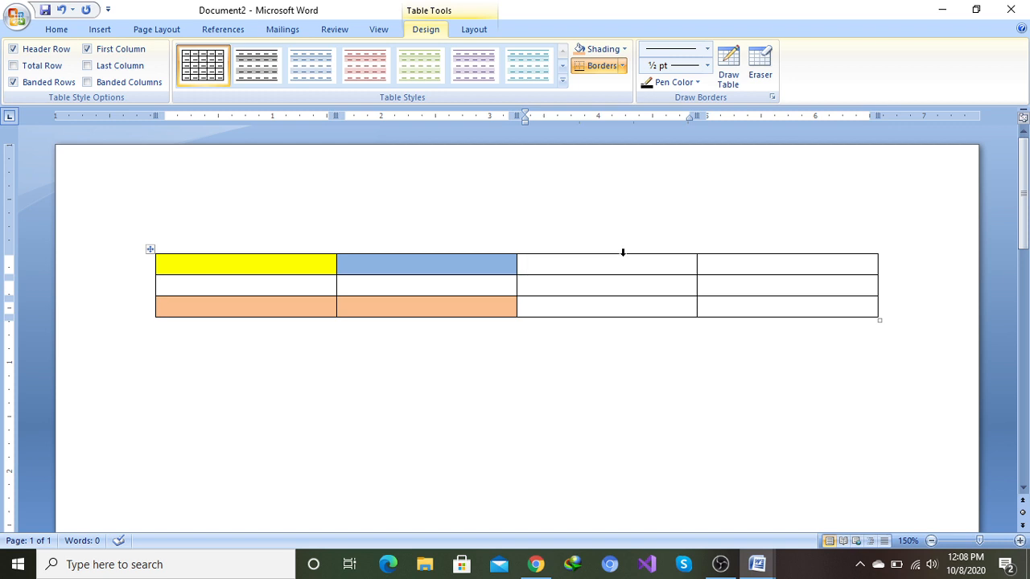
- Draw thick 3 pt borders below the third cell of the top row and the last cell of the middle row
click(709, 49)
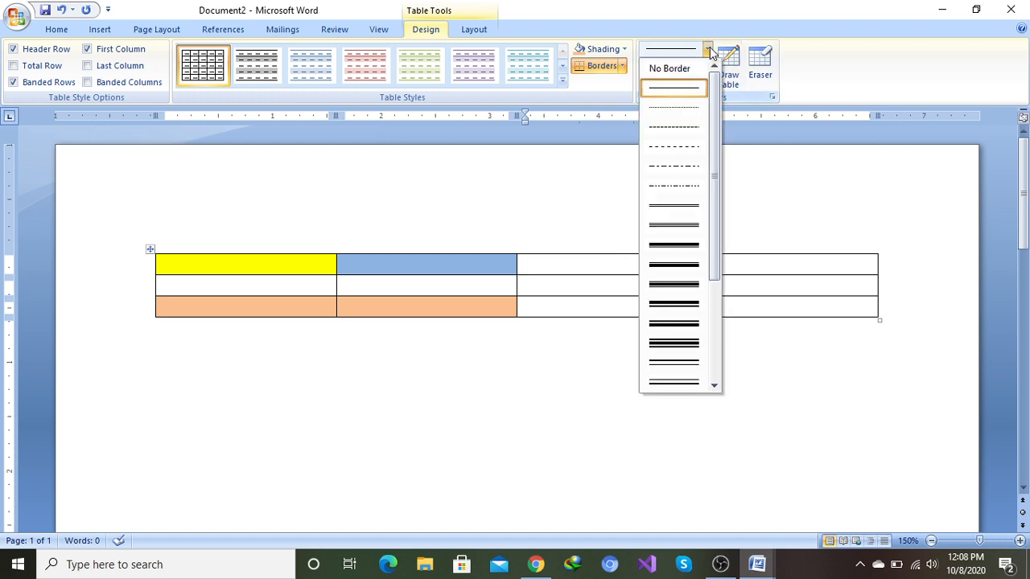
click(674, 266)
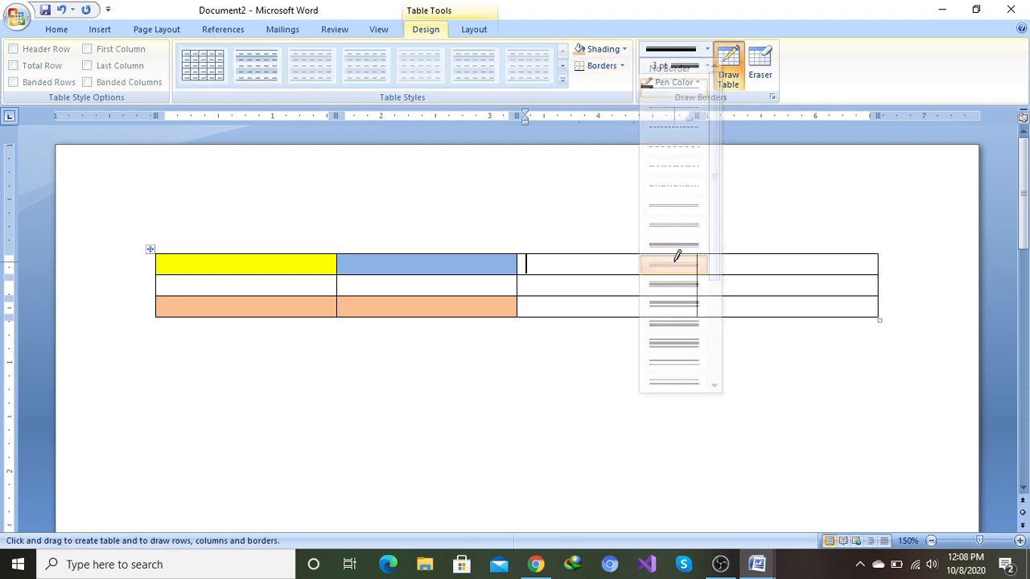
click(631, 275)
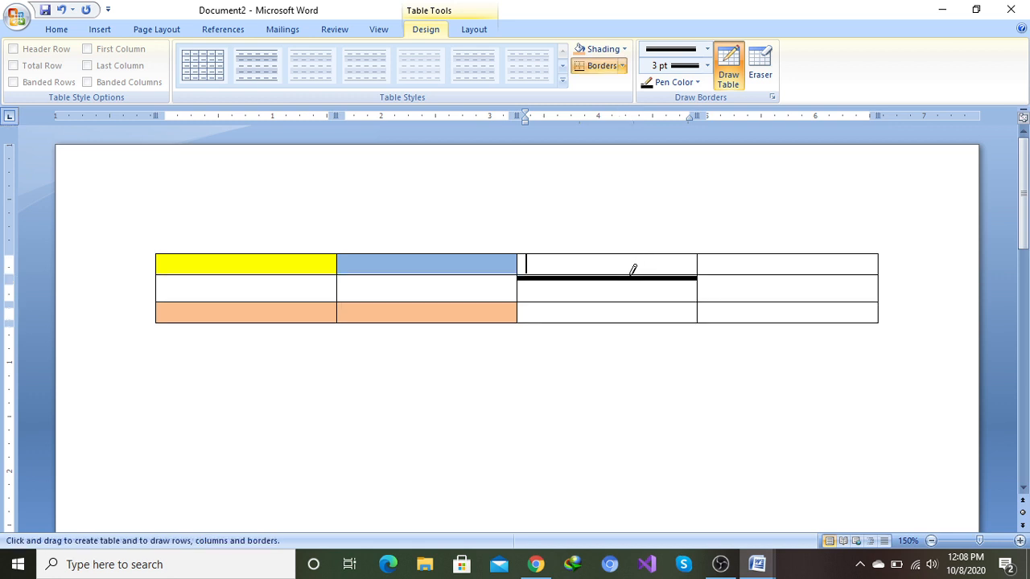
click(758, 303)
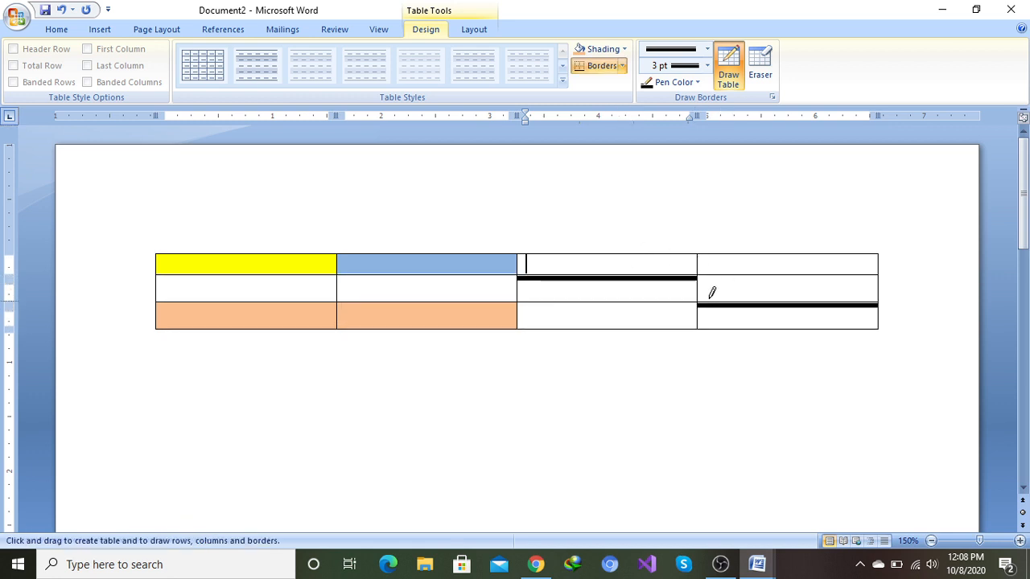
- Draw 4 ½ pt black borders below the first cell of the top row and below the second cell of the middle row
click(707, 49)
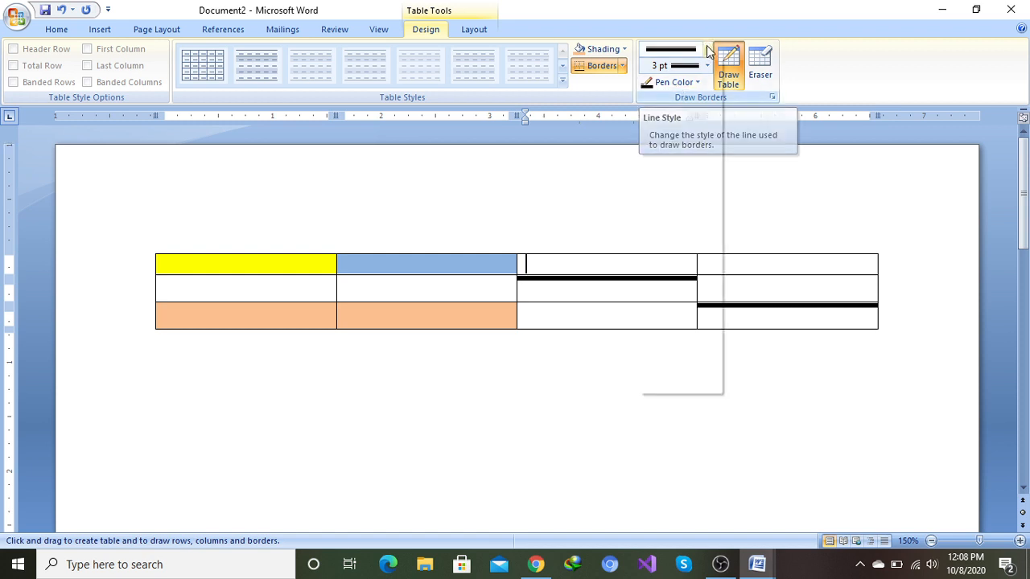
click(667, 90)
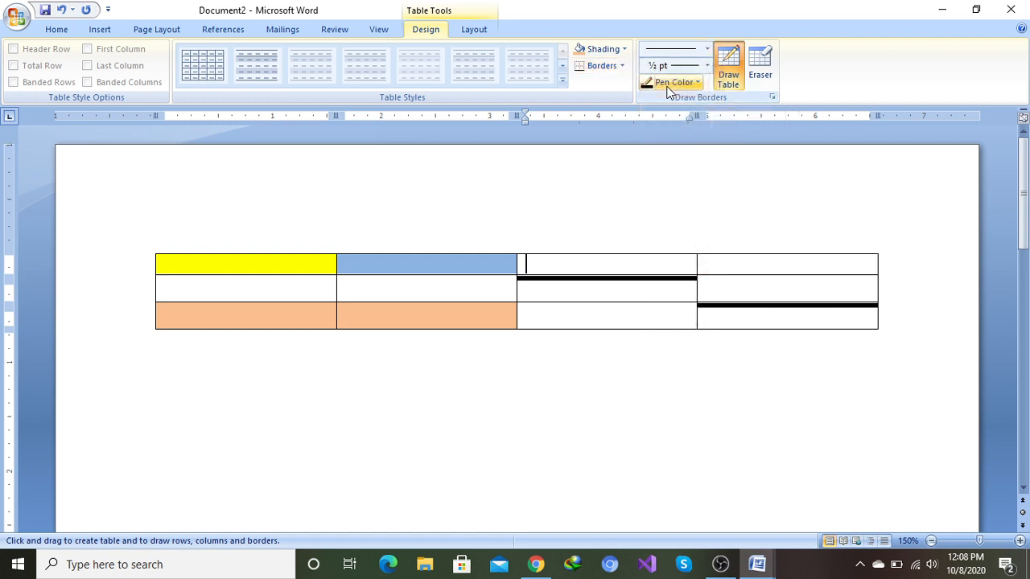
click(707, 66)
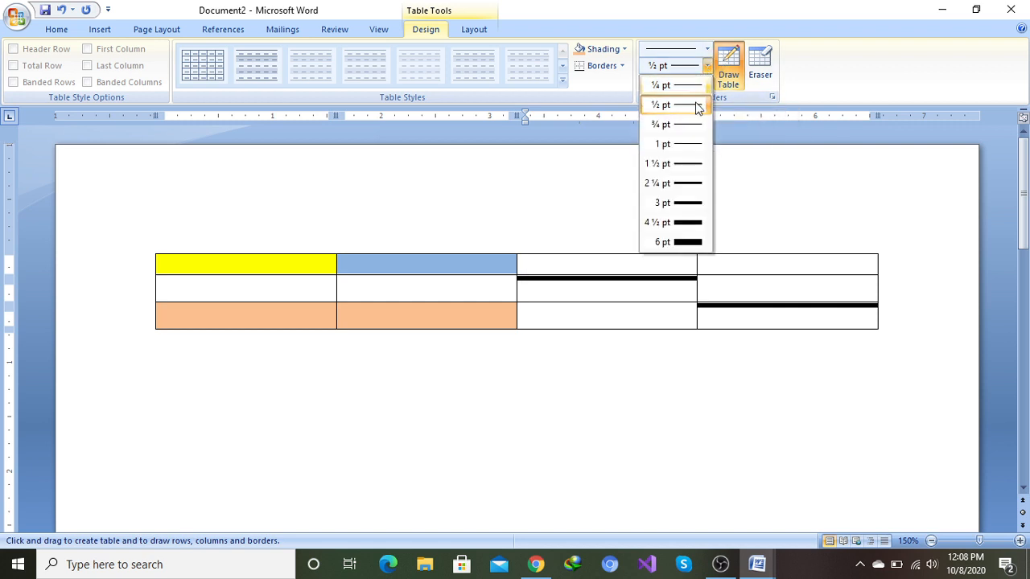
click(689, 219)
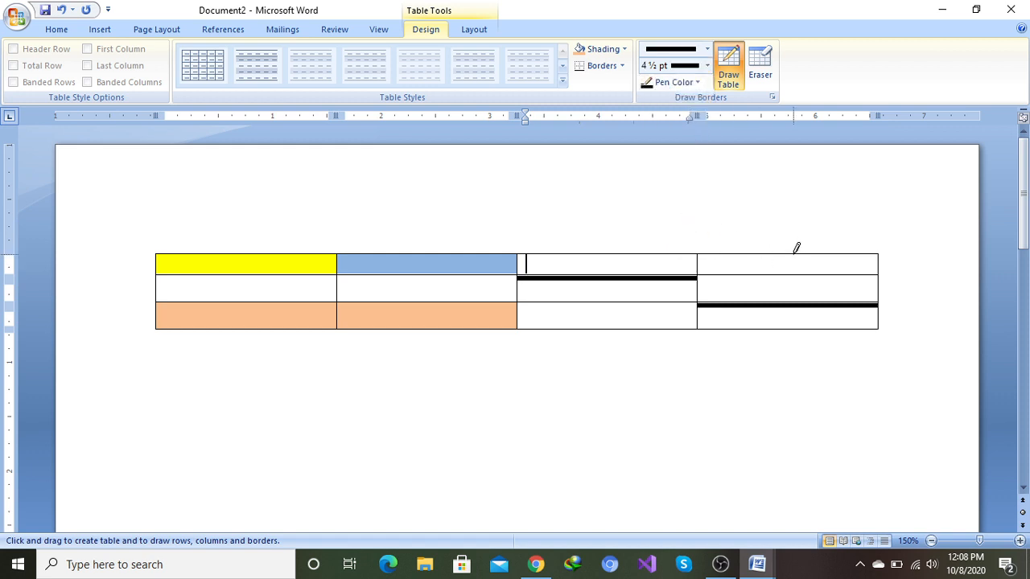
click(283, 275)
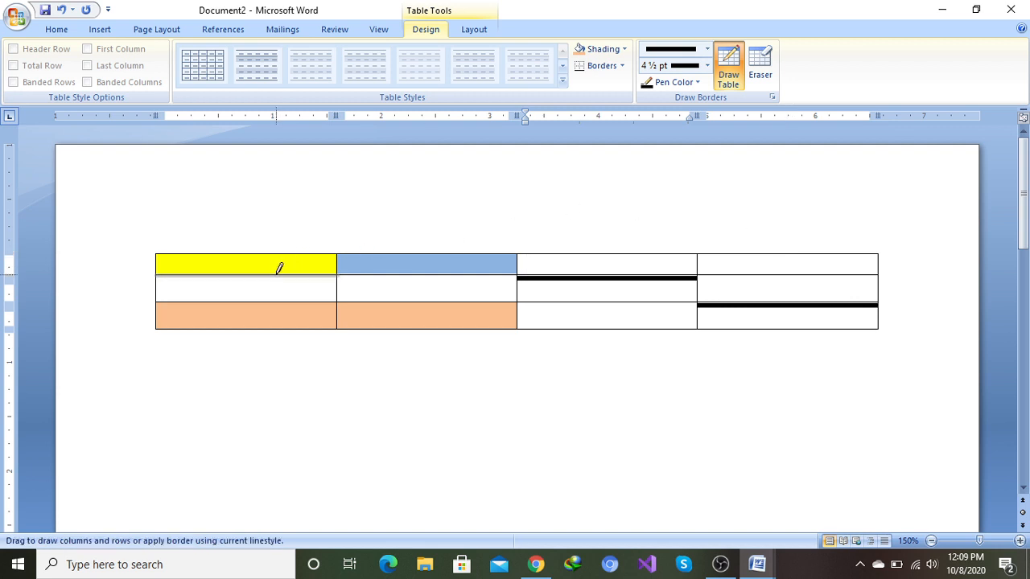
click(366, 304)
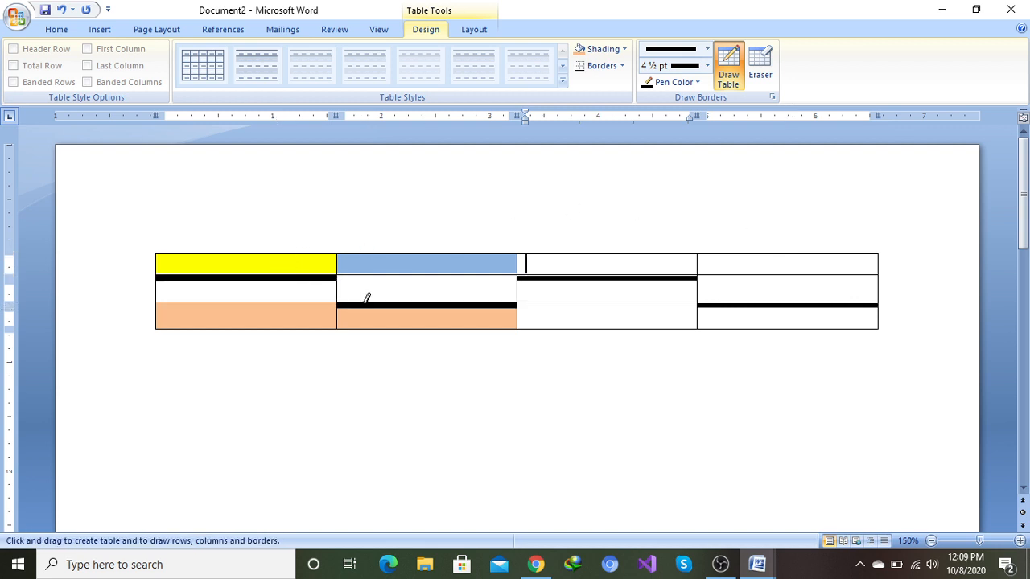
click(707, 49)
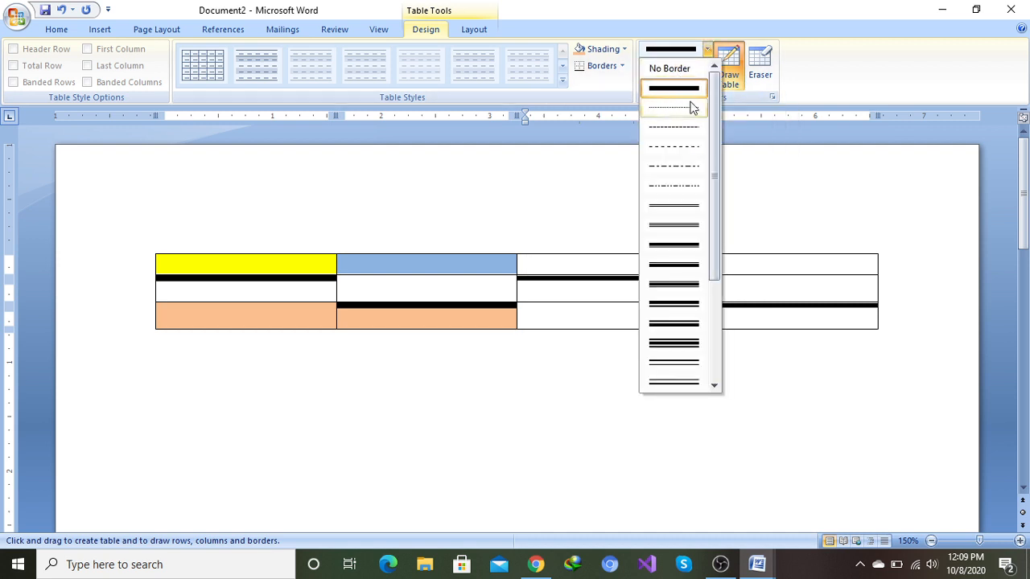
click(713, 385)
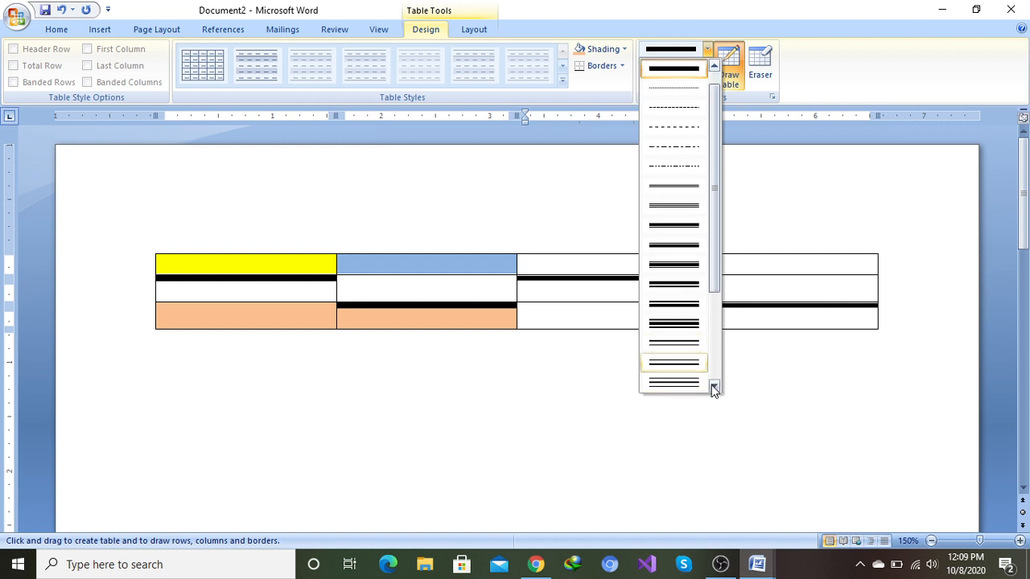
click(600, 166)
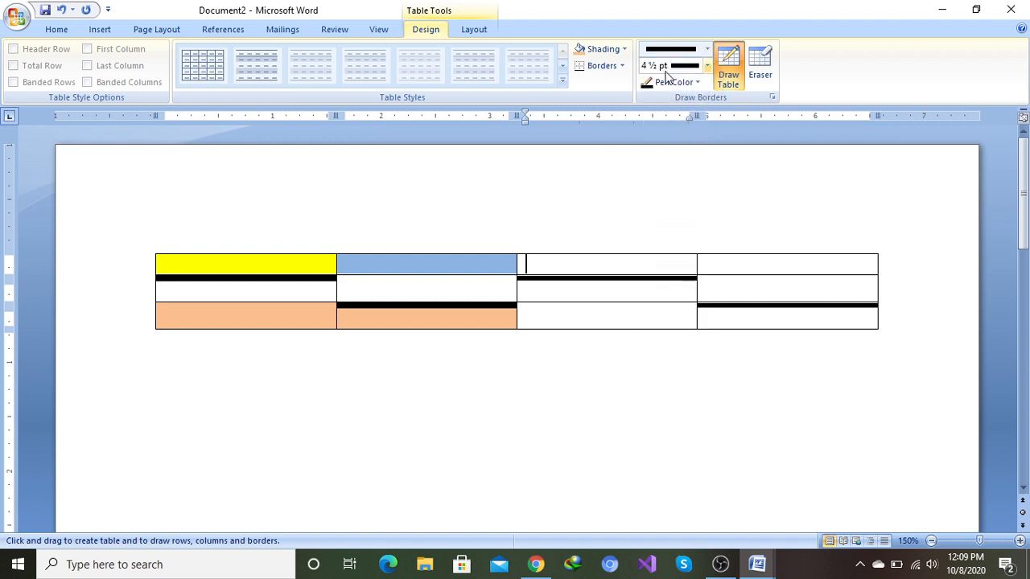
- Draw a ¼ pt red border along the top edge of the third cell in the top row
click(706, 63)
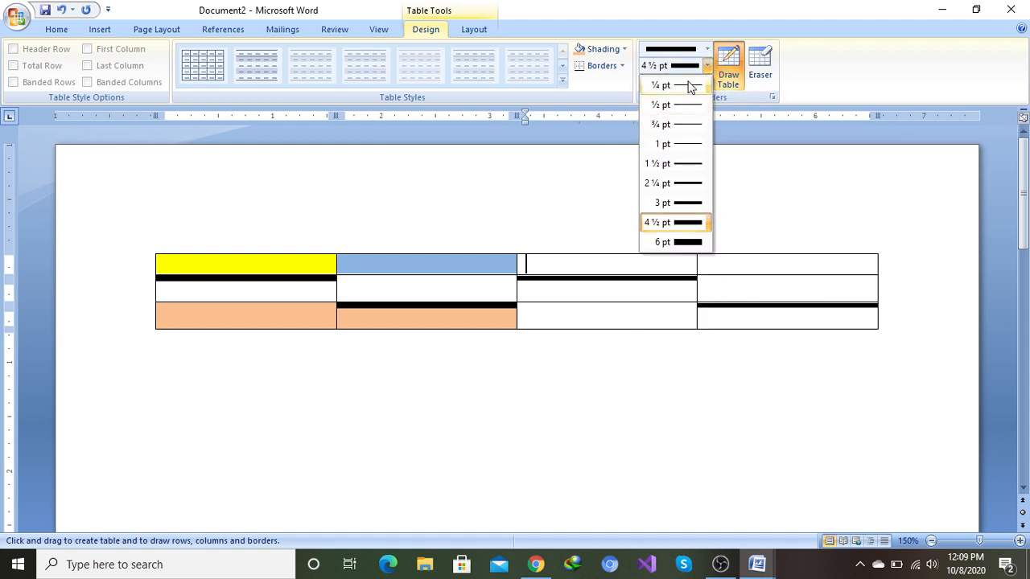
click(690, 85)
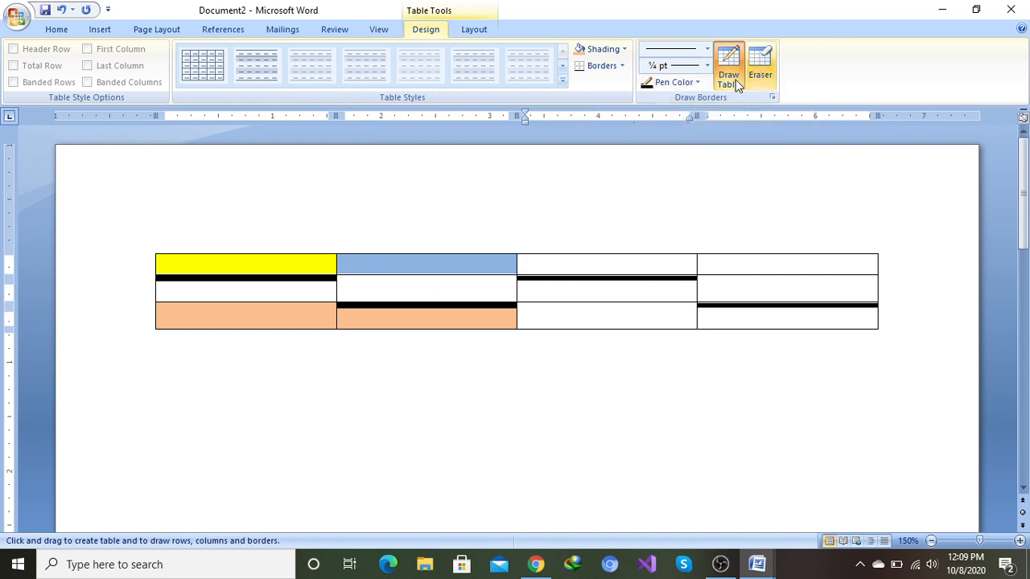
click(699, 83)
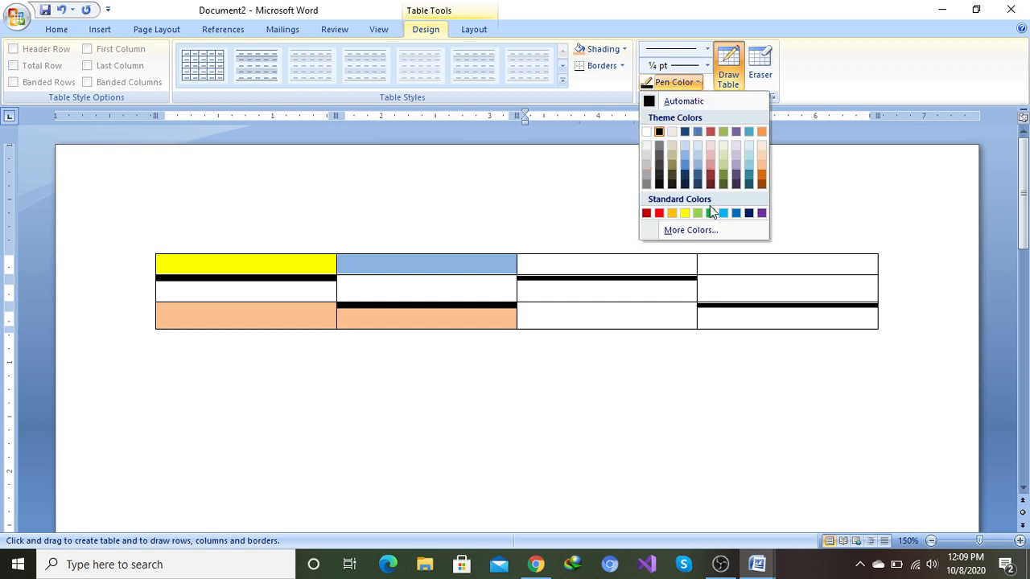
click(659, 213)
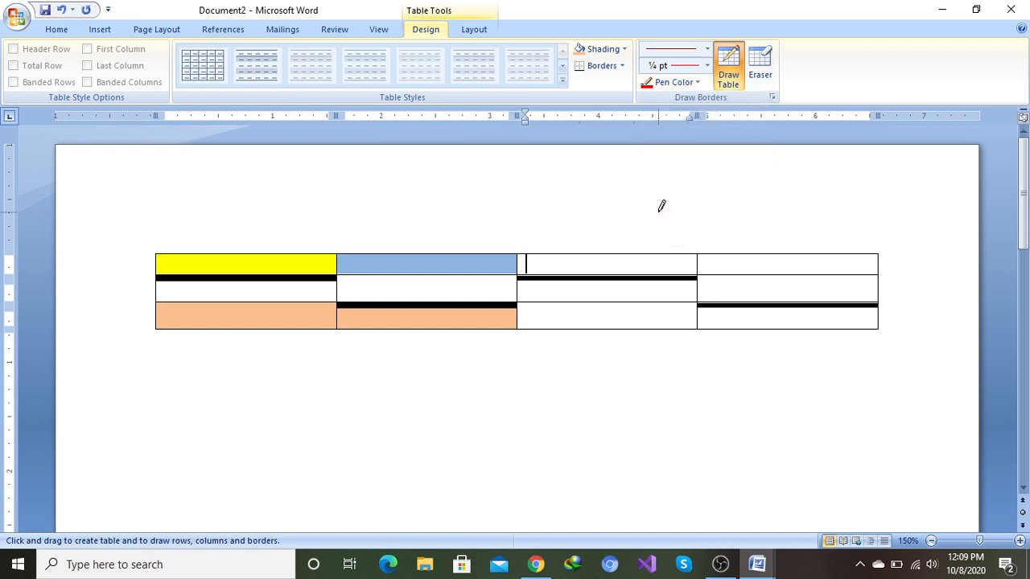
click(672, 253)
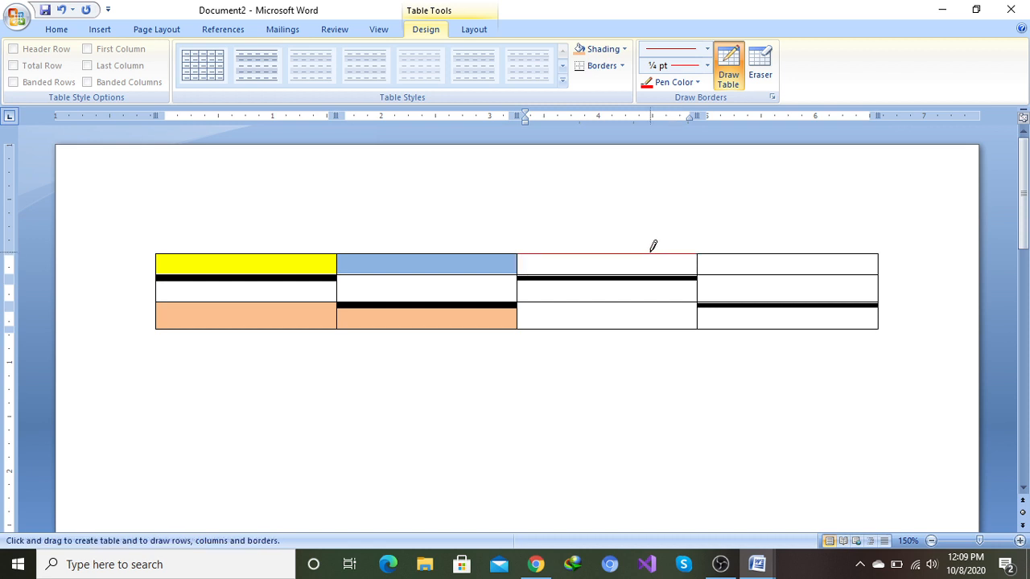
- Draw 4 ½ pt red borders above the top row's last cell, below the middle row's third cell, and above and below the blue cell
click(708, 66)
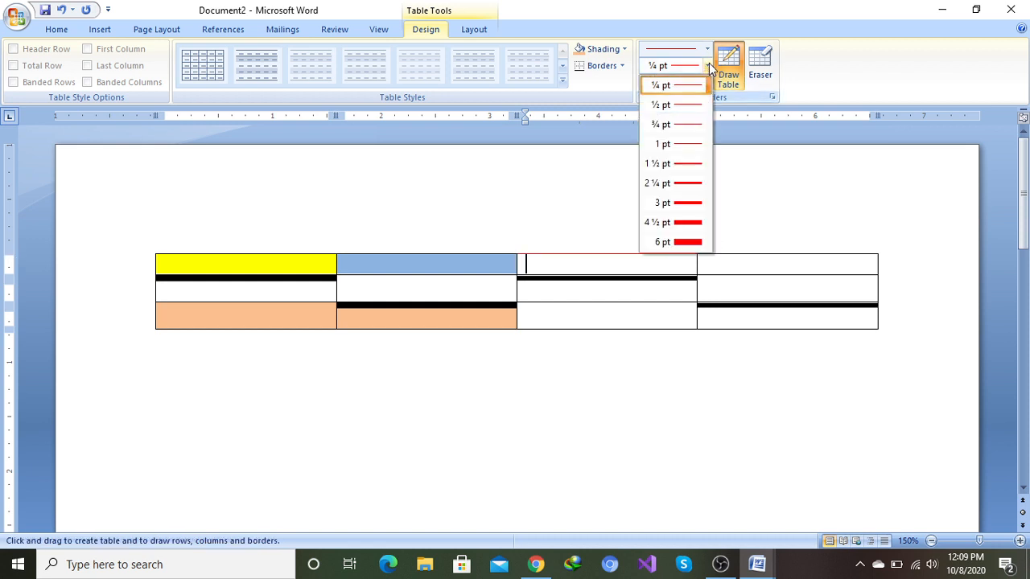
click(690, 223)
click(734, 255)
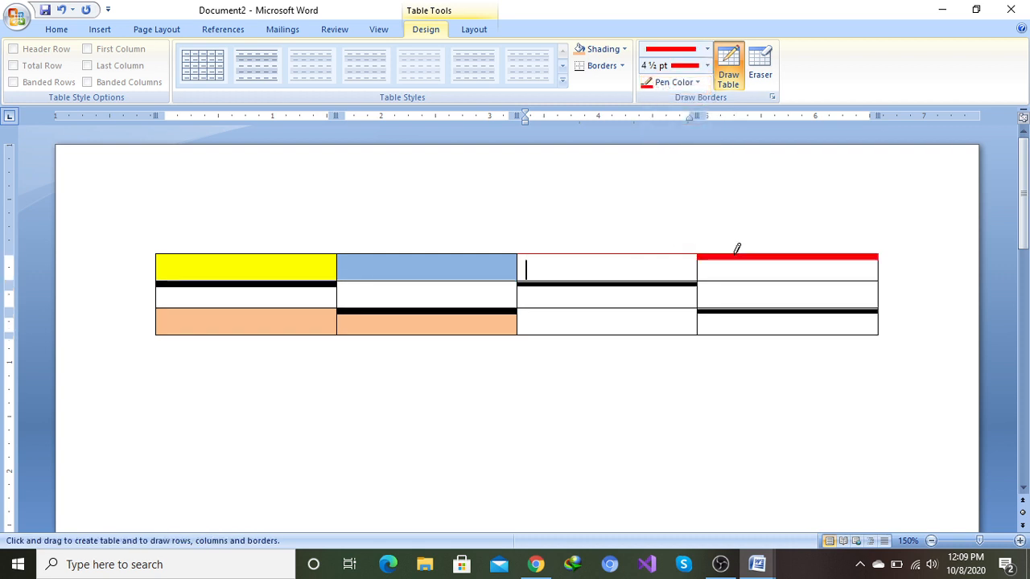
click(661, 311)
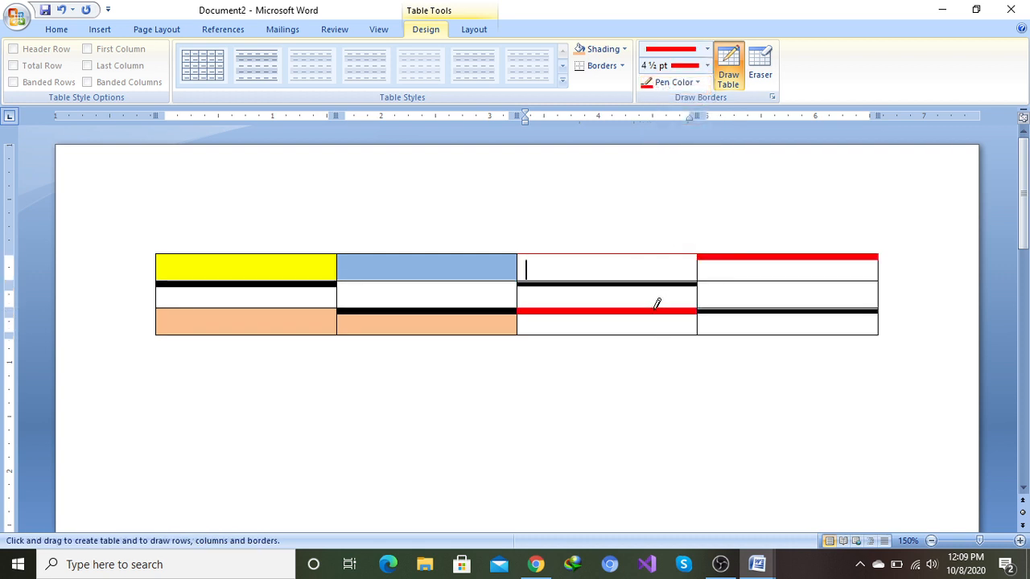
click(412, 281)
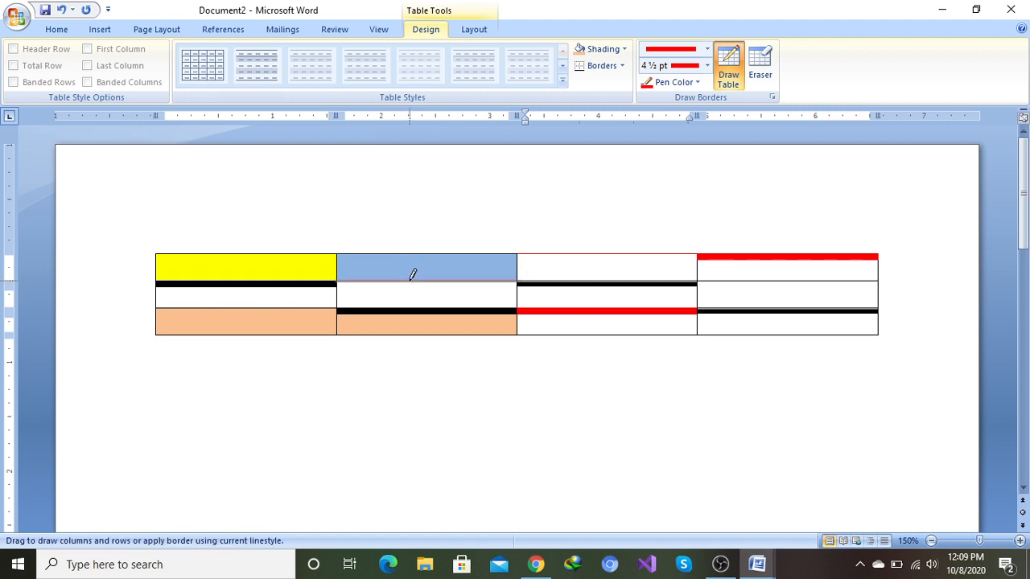
click(422, 253)
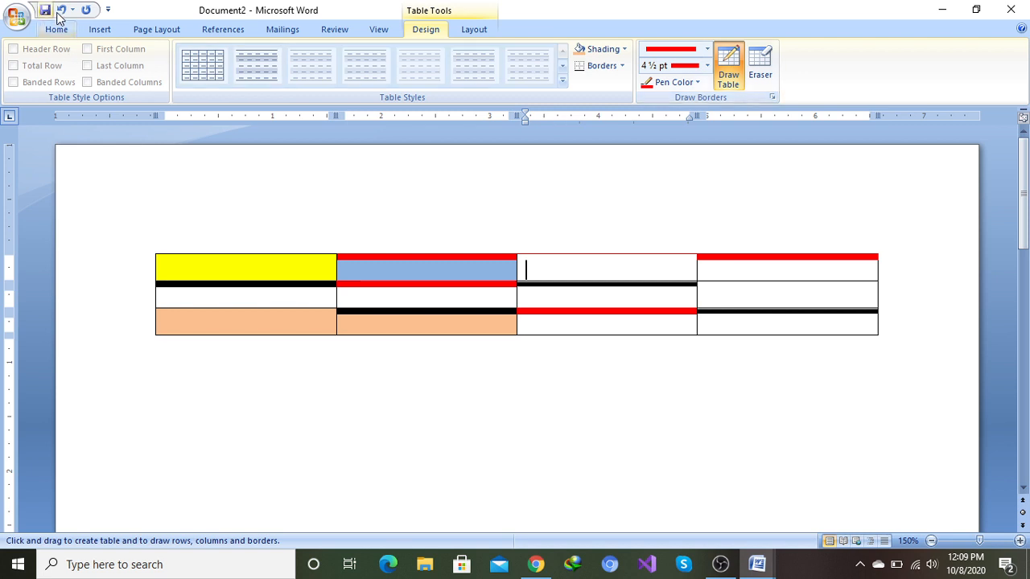
click(101, 32)
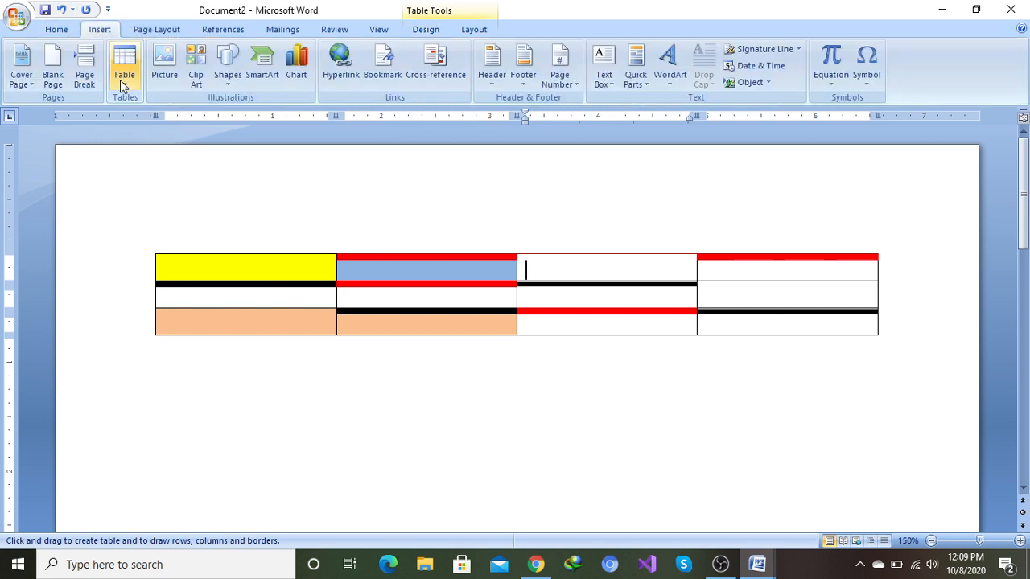
click(122, 79)
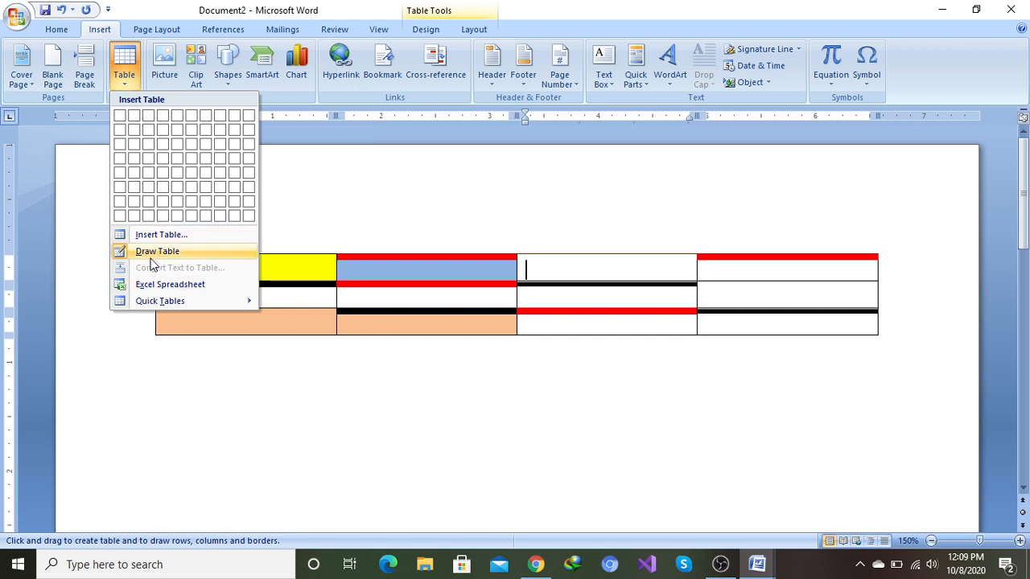
click(323, 191)
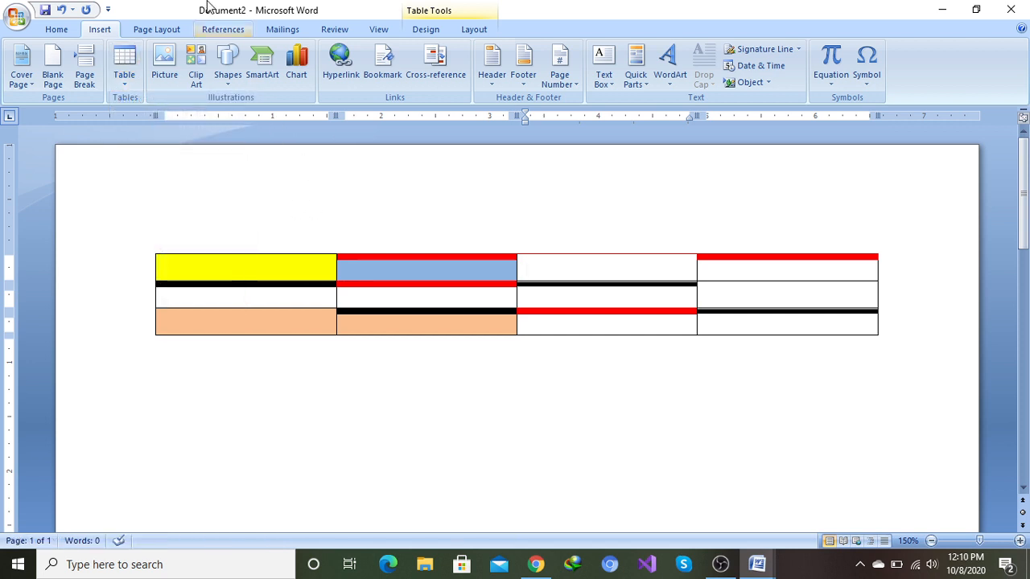
- Split the top row's third cell with two vertical red lines and the middle row's last cell with a horizontal red line
click(424, 29)
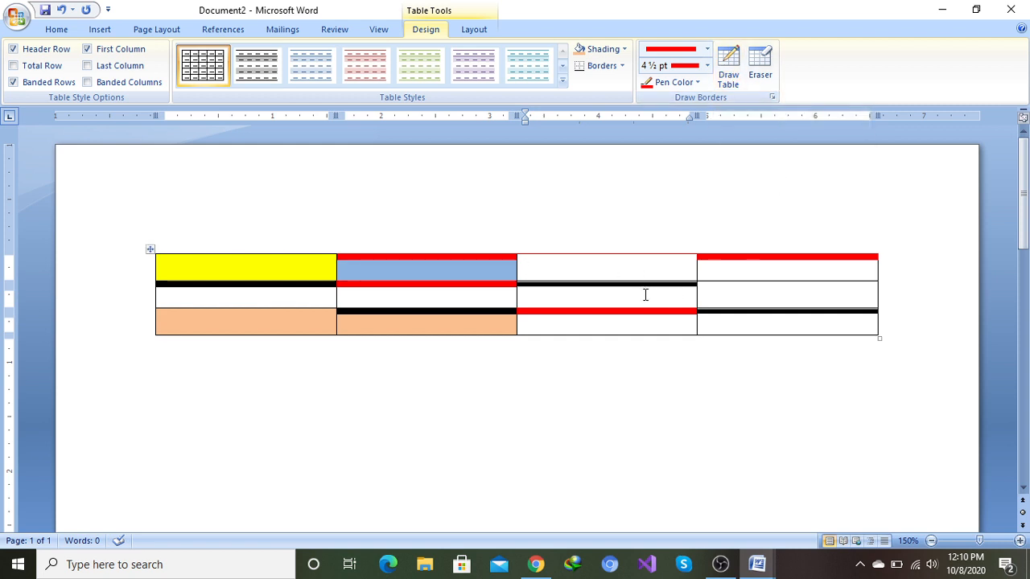
click(731, 64)
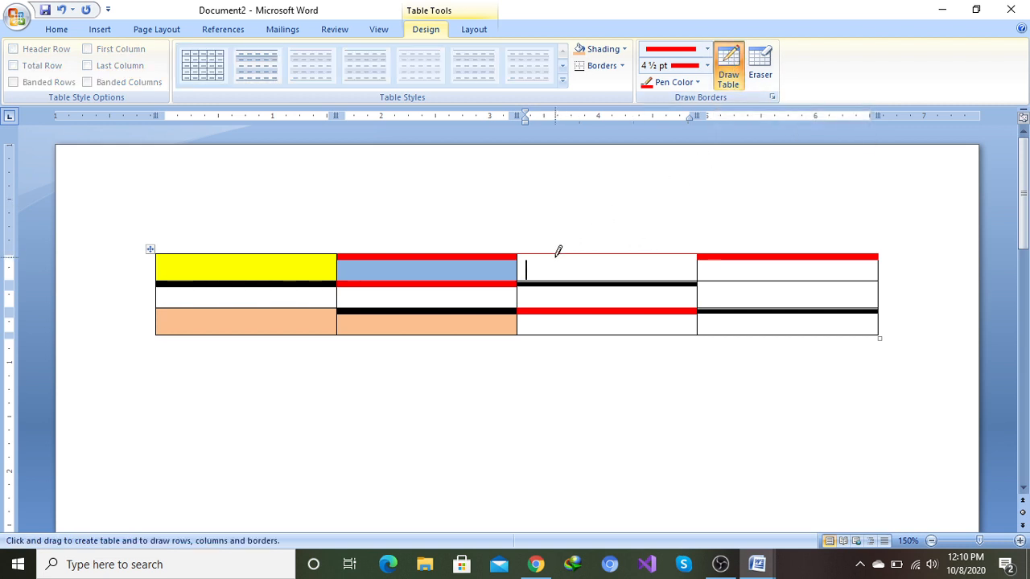
drag(548, 275, 550, 256)
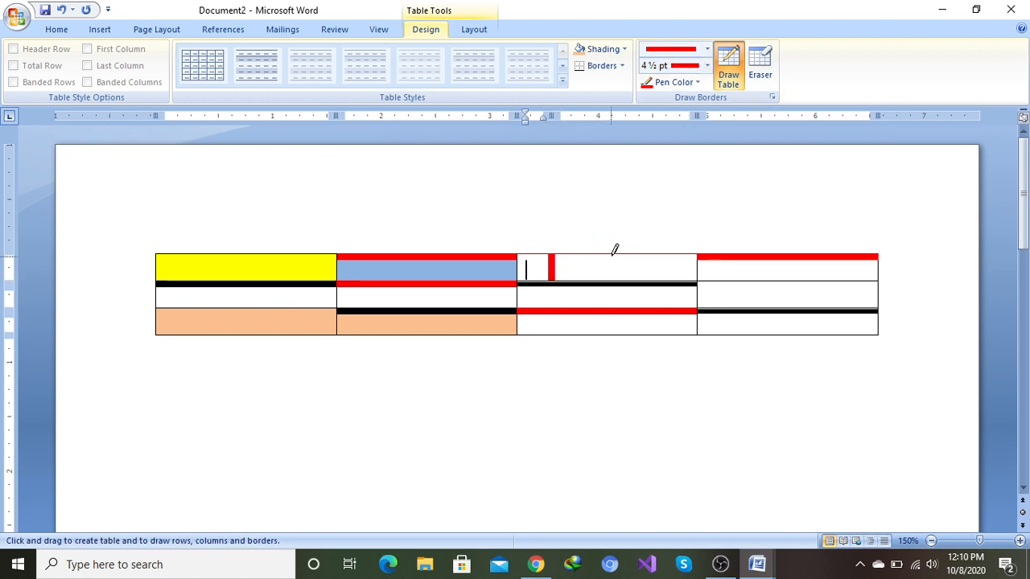
drag(612, 246, 613, 279)
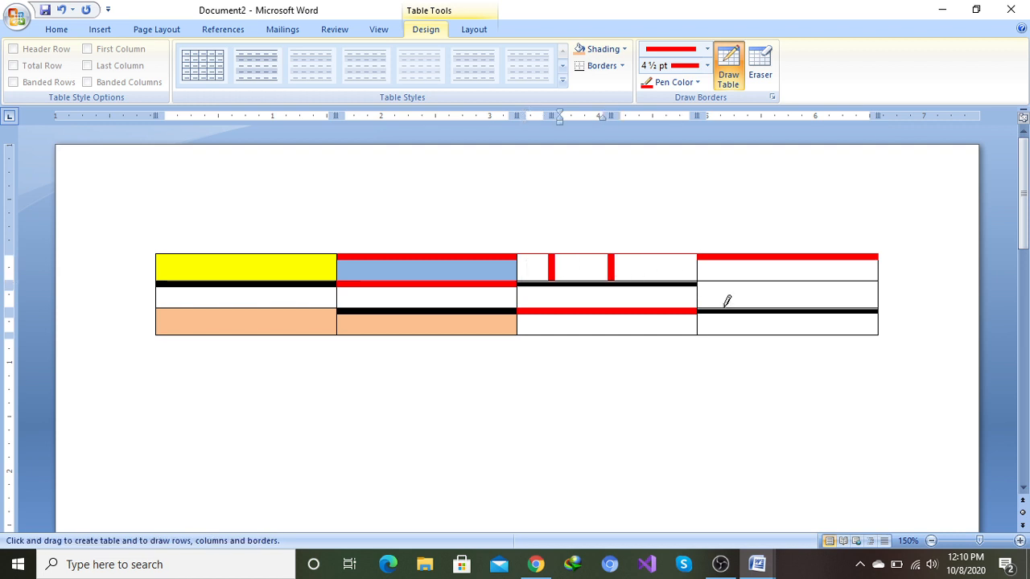
drag(702, 287, 860, 287)
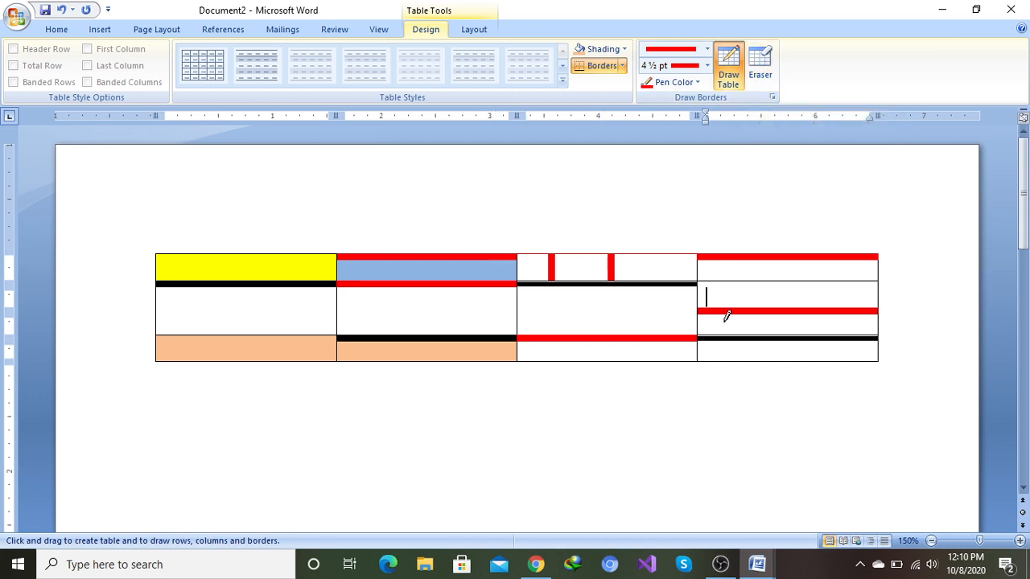
- Erase the second vertical red line, the red border below the middle row's third cell, and the divider between that row's first two cells
click(760, 69)
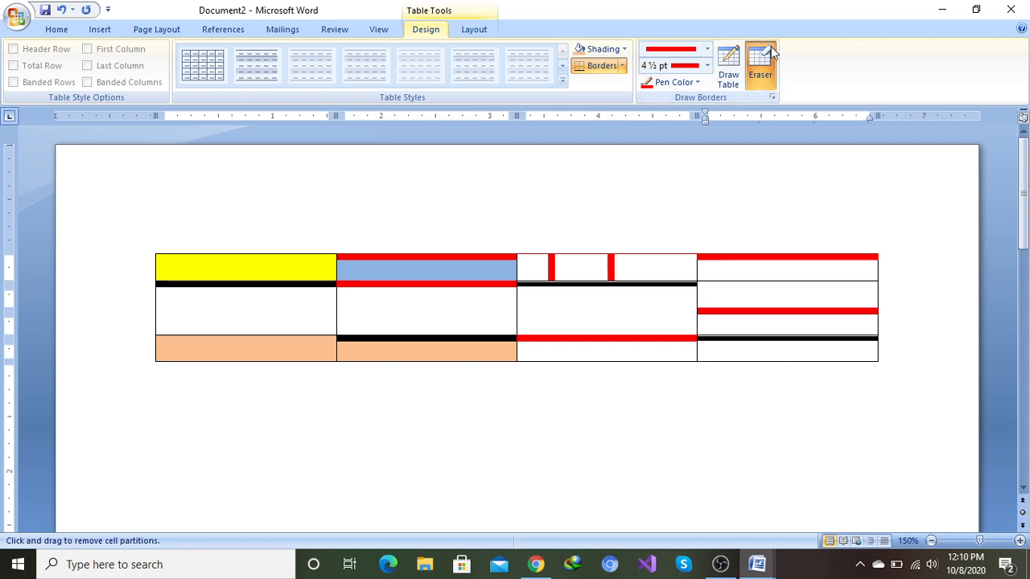
click(612, 270)
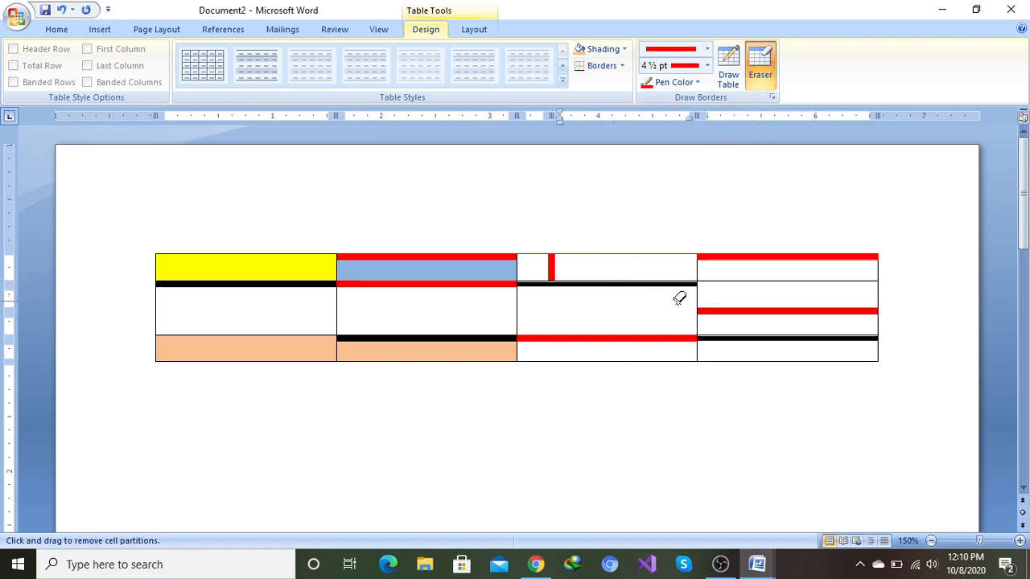
click(578, 341)
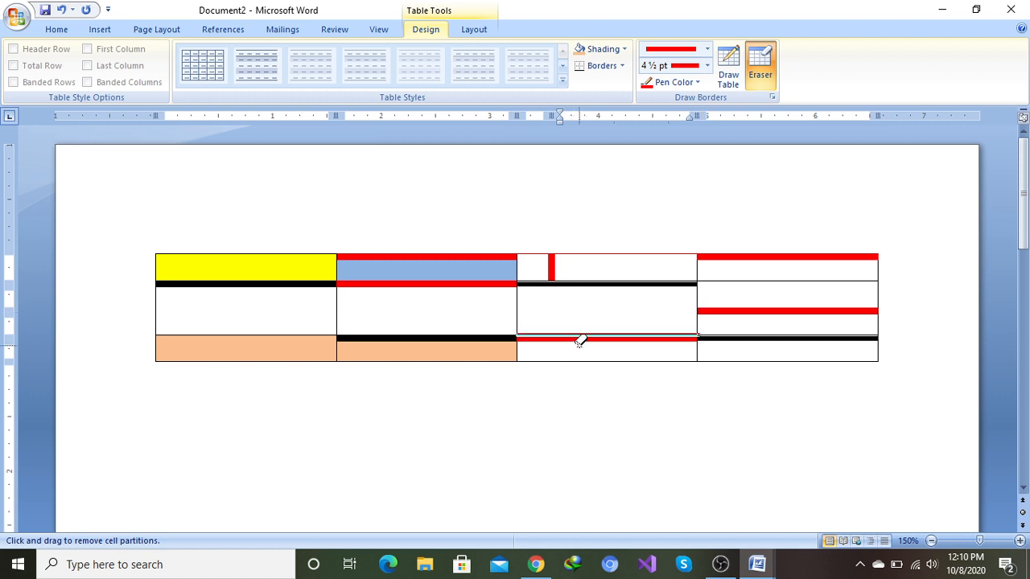
click(339, 304)
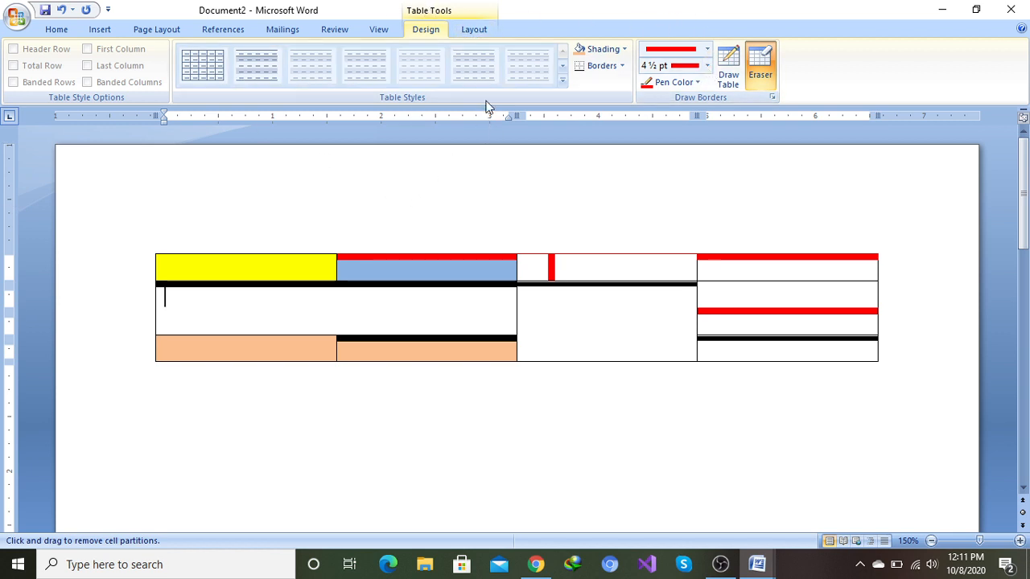
- Insert a 3x3 table below the coloured table, leaving blank lines between the two tables
click(479, 29)
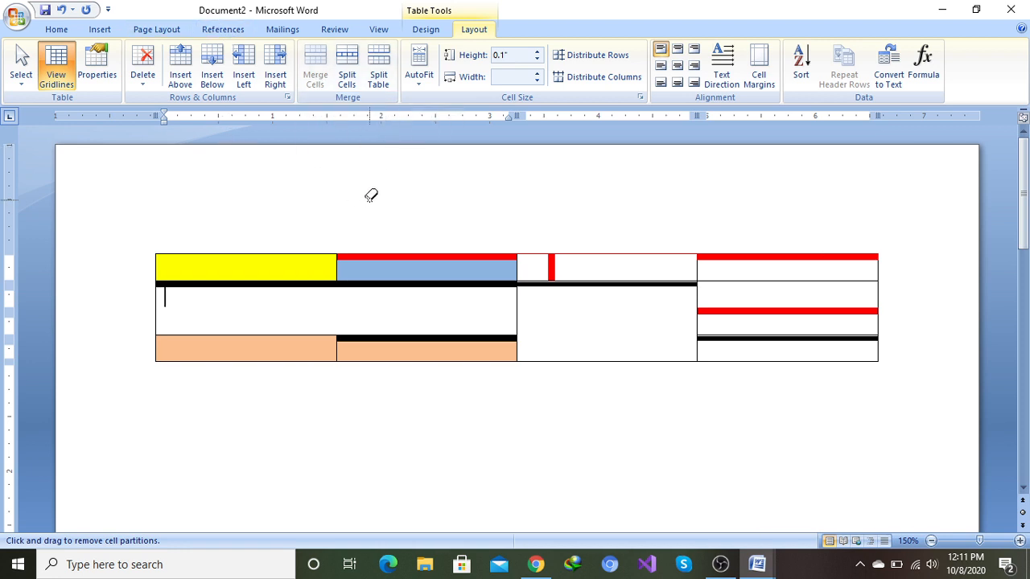
scroll(371, 195, down, 1)
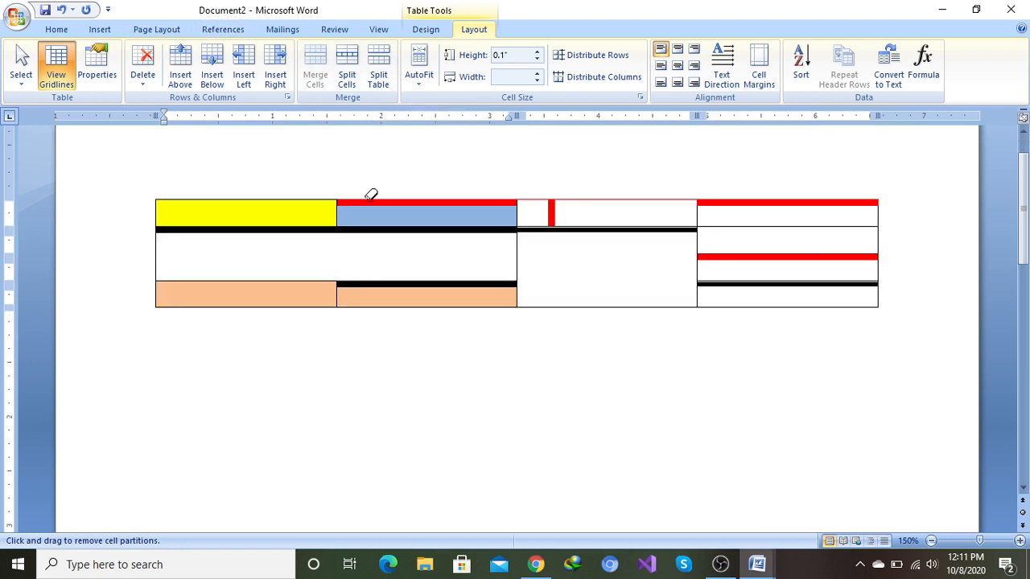
click(100, 31)
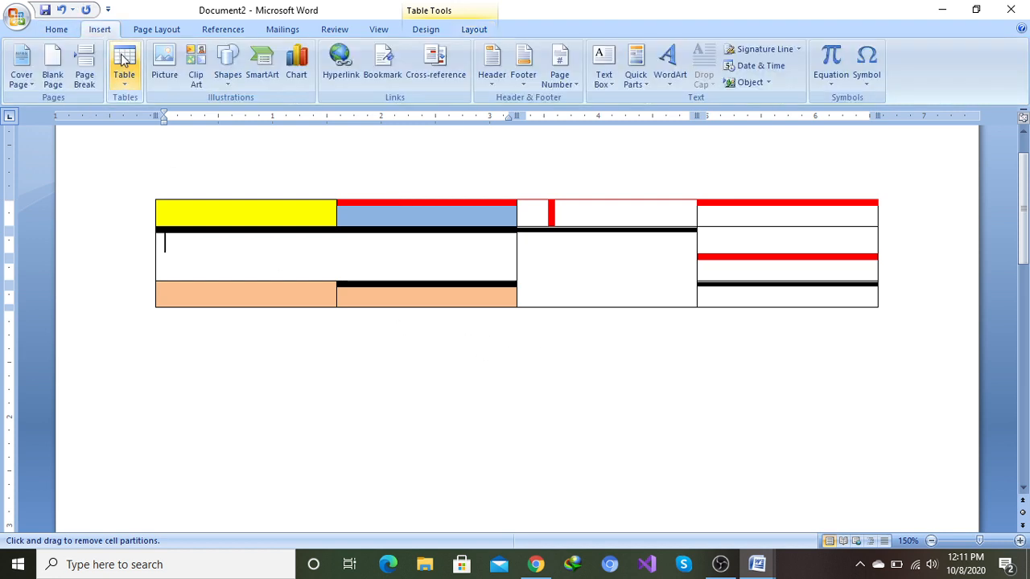
click(123, 61)
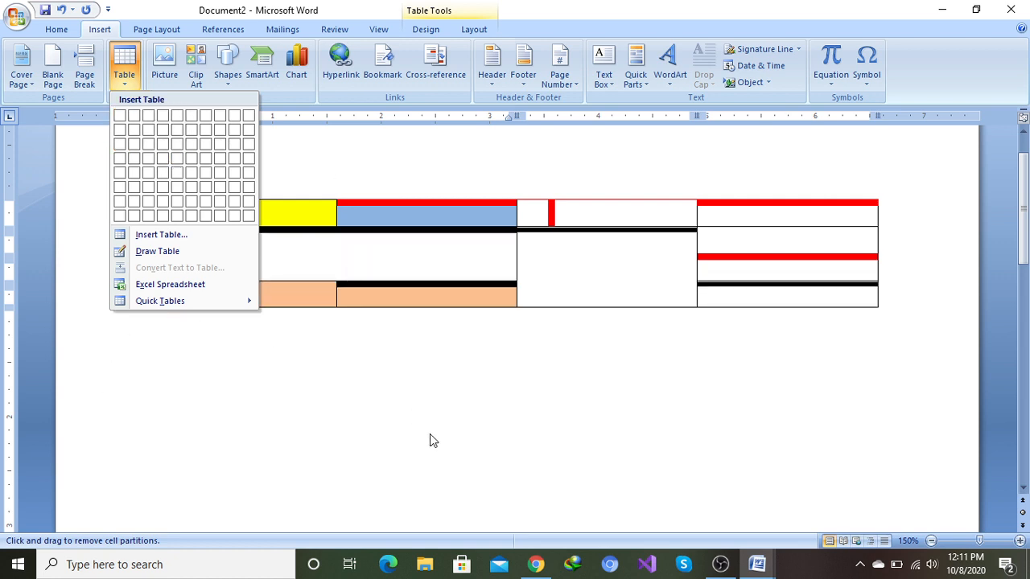
click(409, 378)
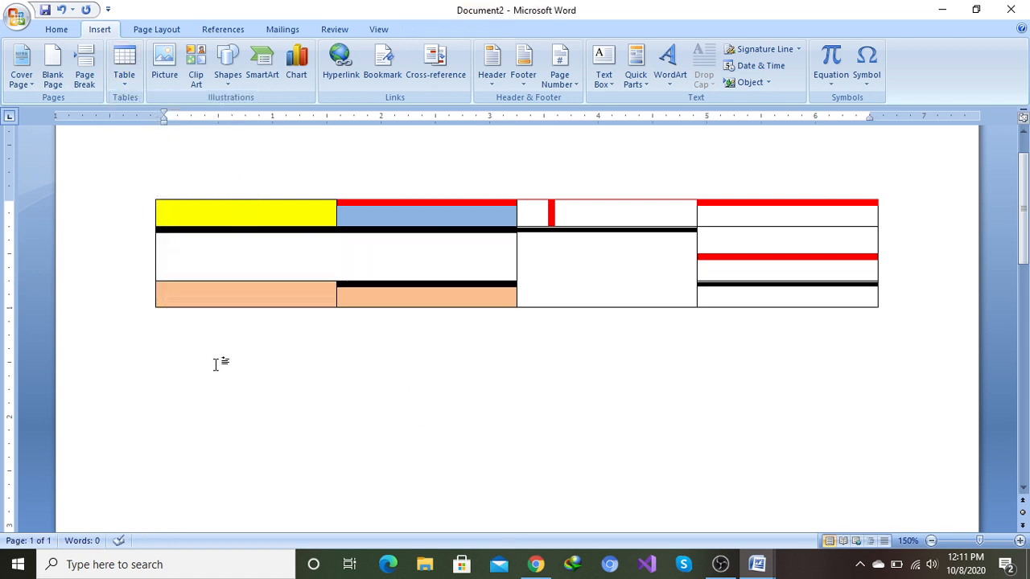
key(Return)
key(Return)
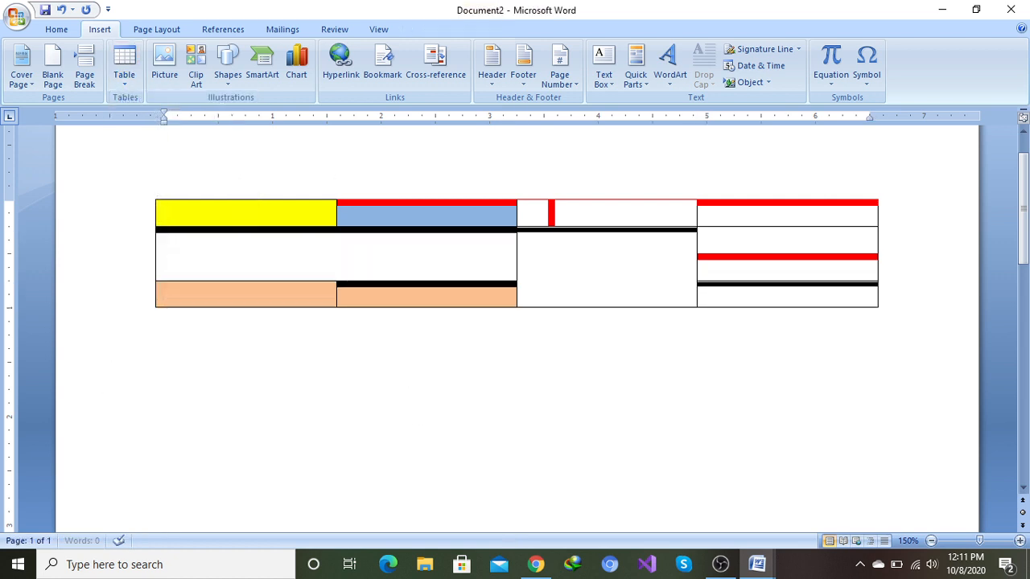
click(121, 74)
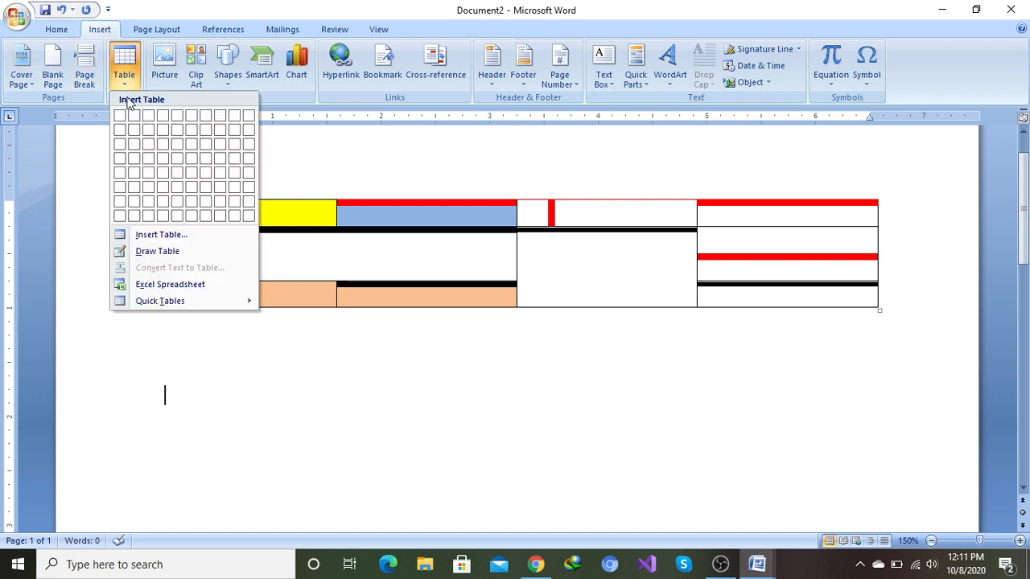
click(148, 144)
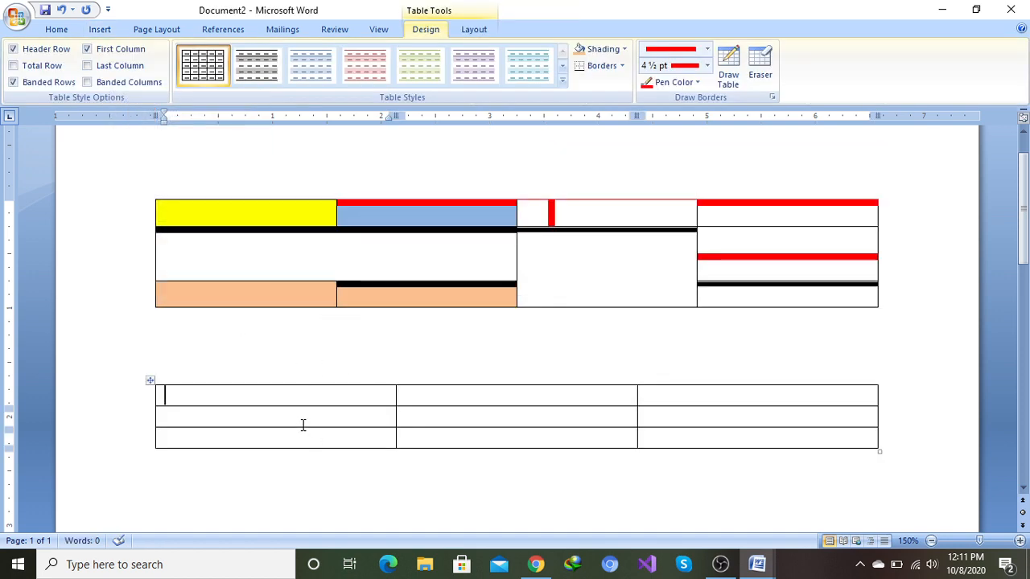
- Split the new table's first cell in the top row into 3 columns and 1 row
click(472, 30)
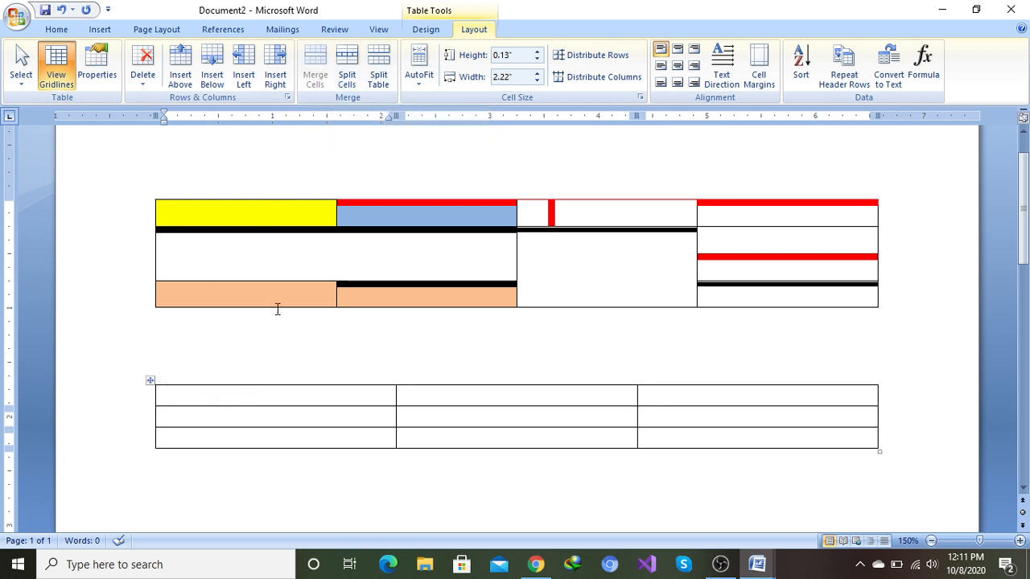
click(345, 63)
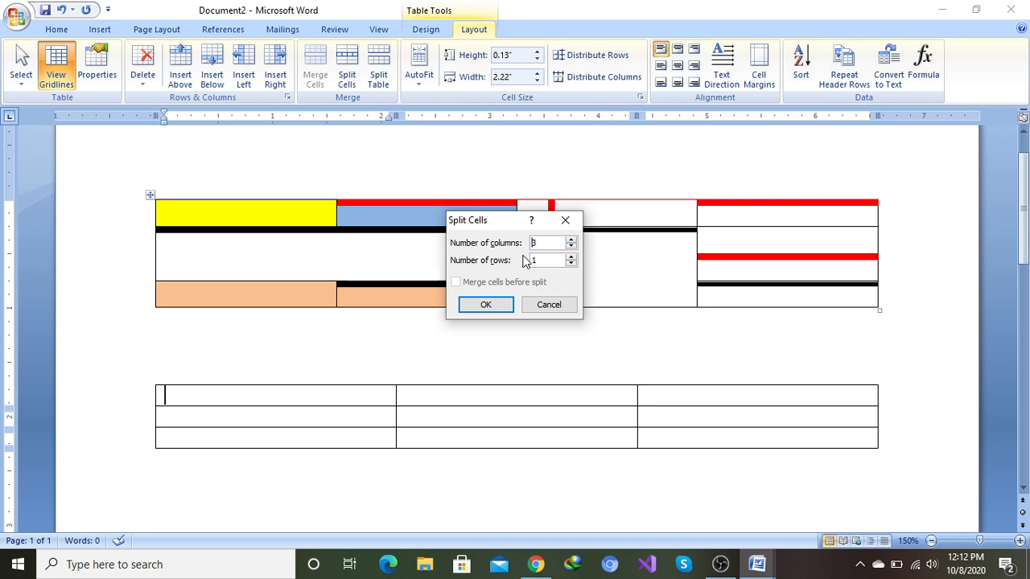
click(490, 306)
- Split the new table's centre cell into 3 columns and 2 rows
click(225, 417)
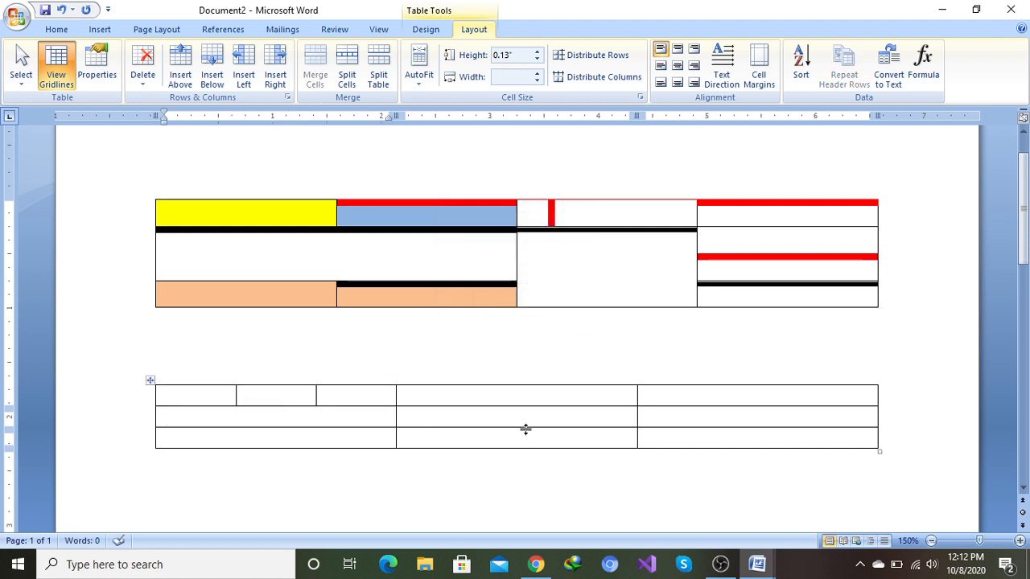
key(Tab)
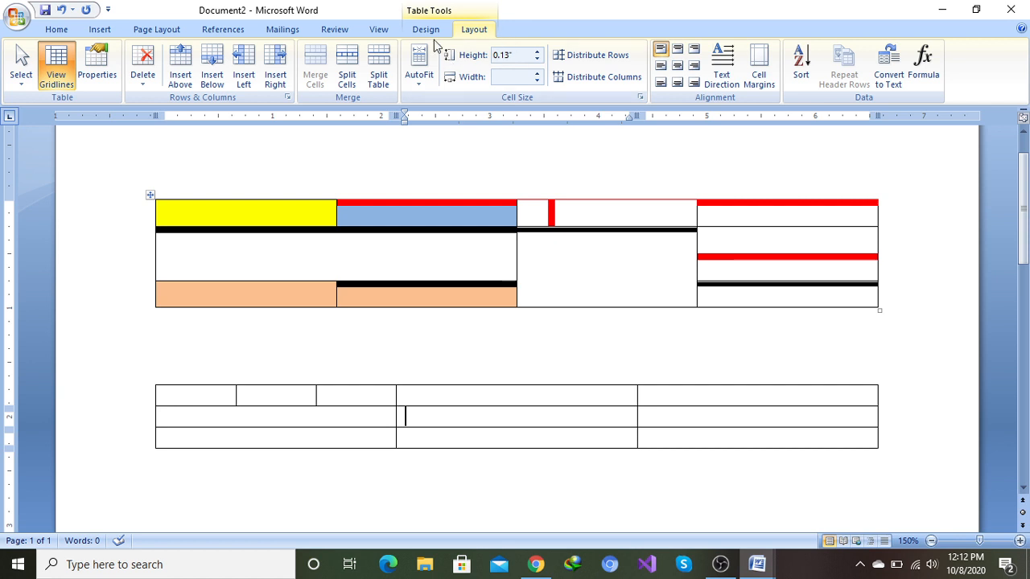
click(347, 72)
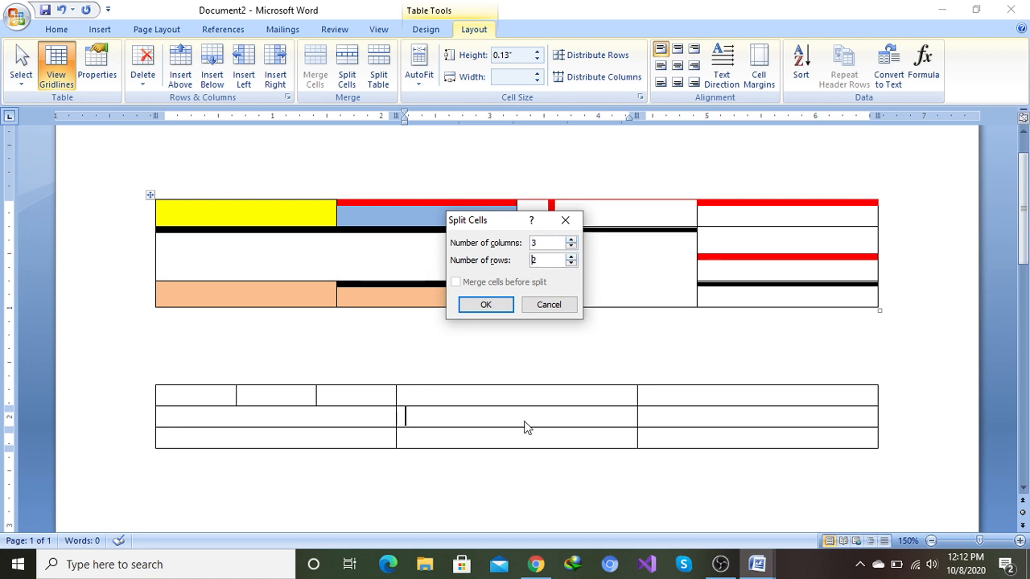
click(486, 305)
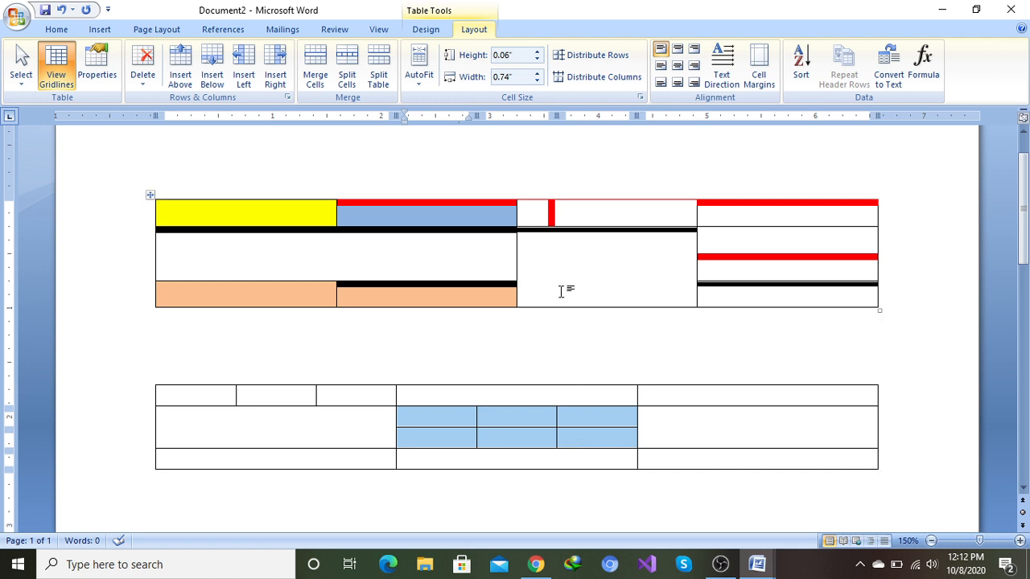
click(549, 346)
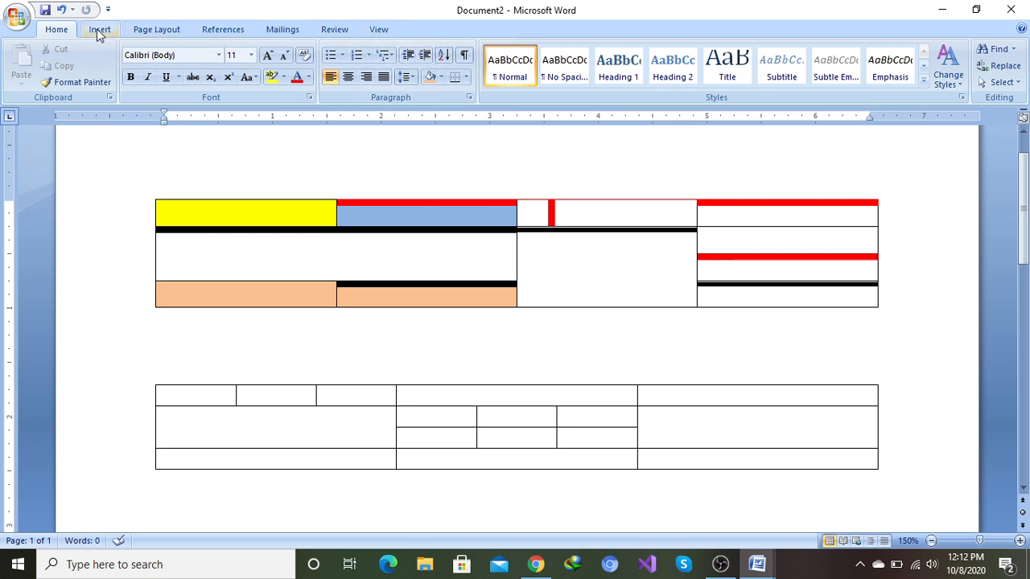
- Merge the three small cells at the start of the lower table's top row into one cell
click(347, 428)
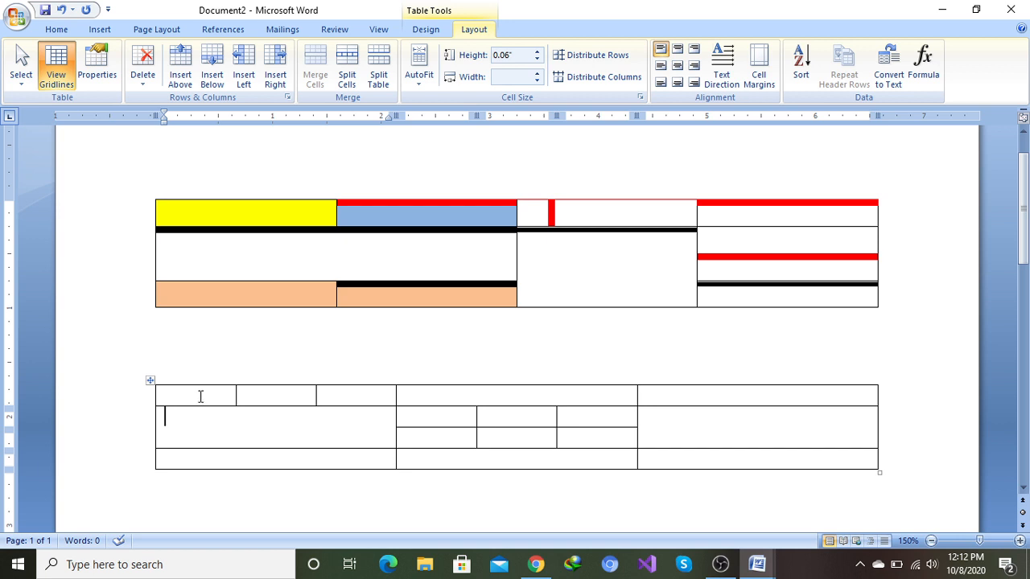
drag(200, 395, 336, 400)
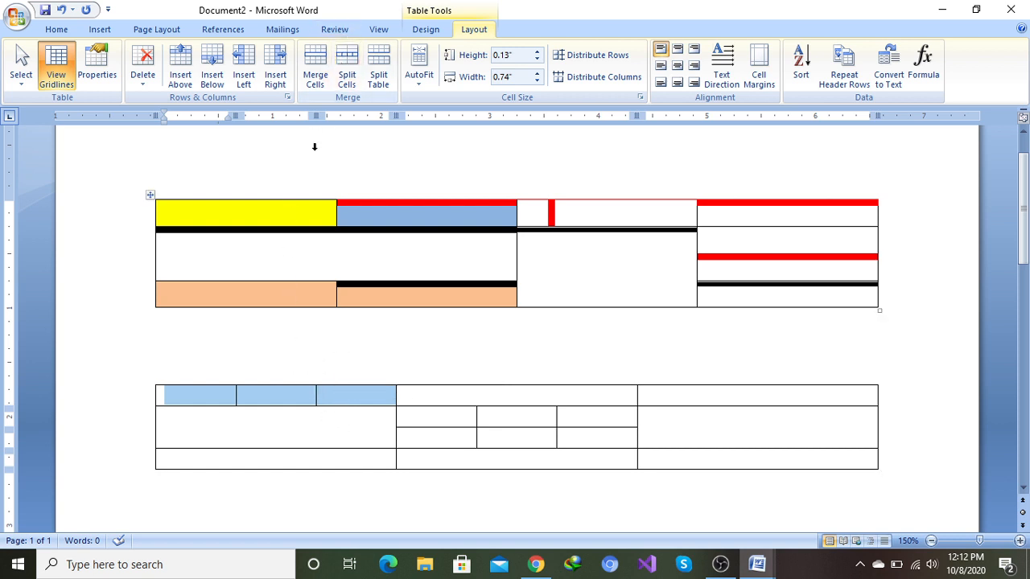
click(316, 67)
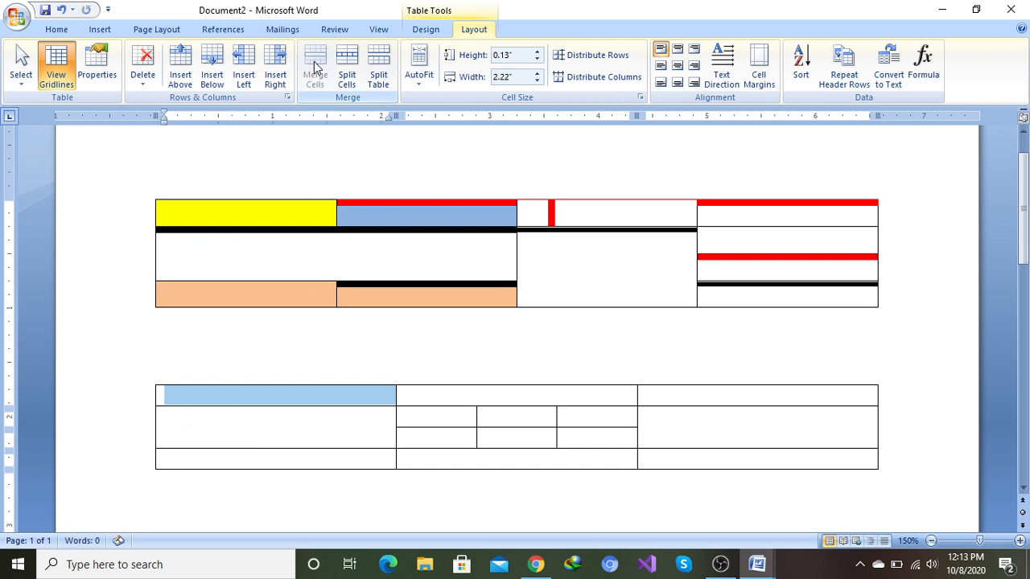
click(299, 431)
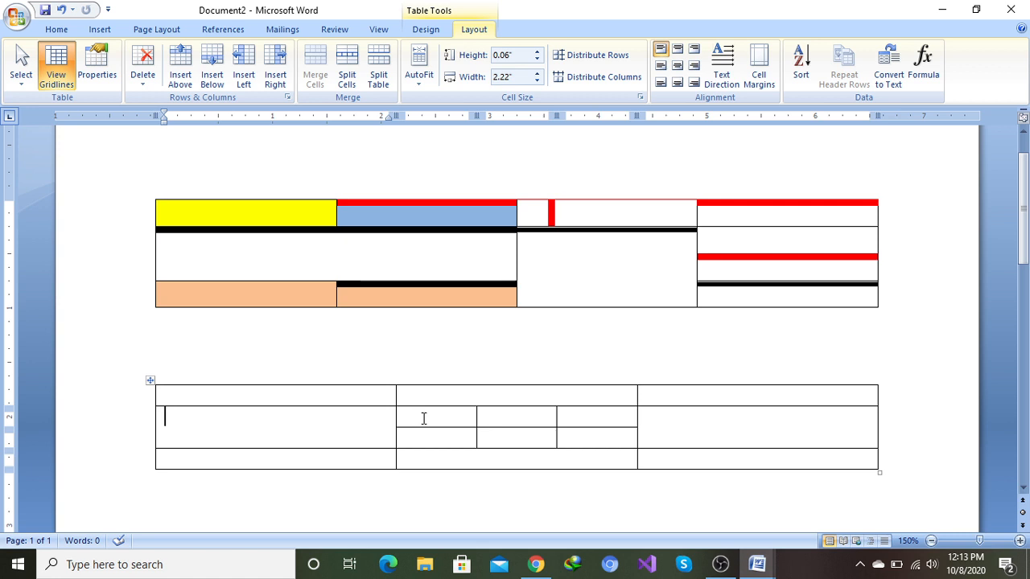
- Merge the upper three small cells in the centre of the lower table into one cell
drag(424, 419, 589, 416)
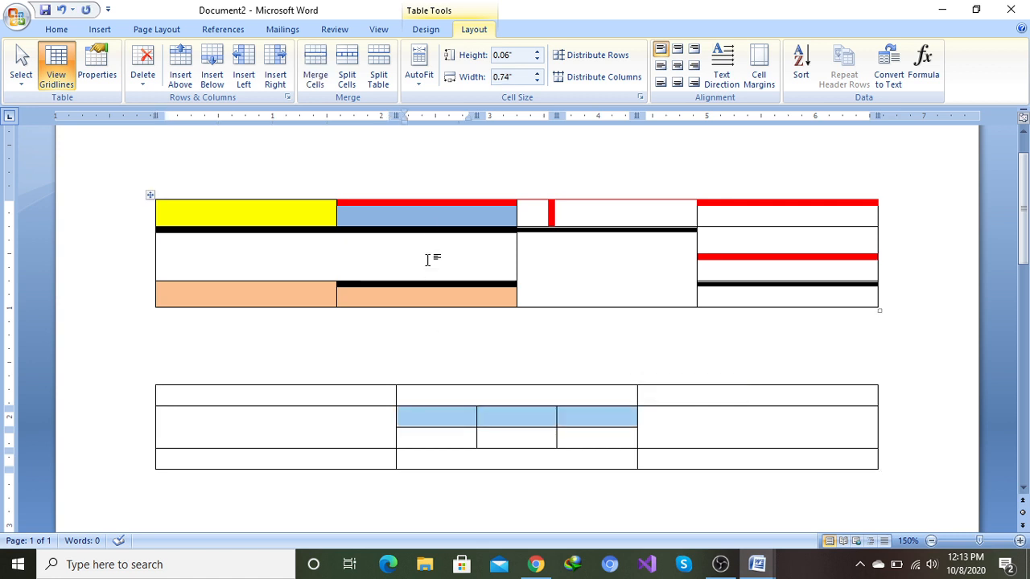
click(316, 64)
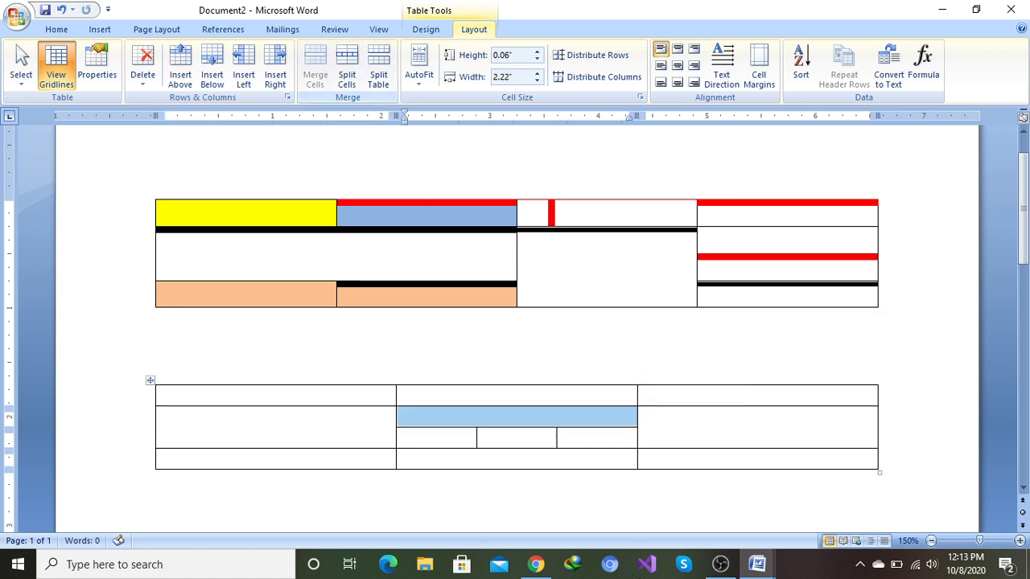
click(353, 421)
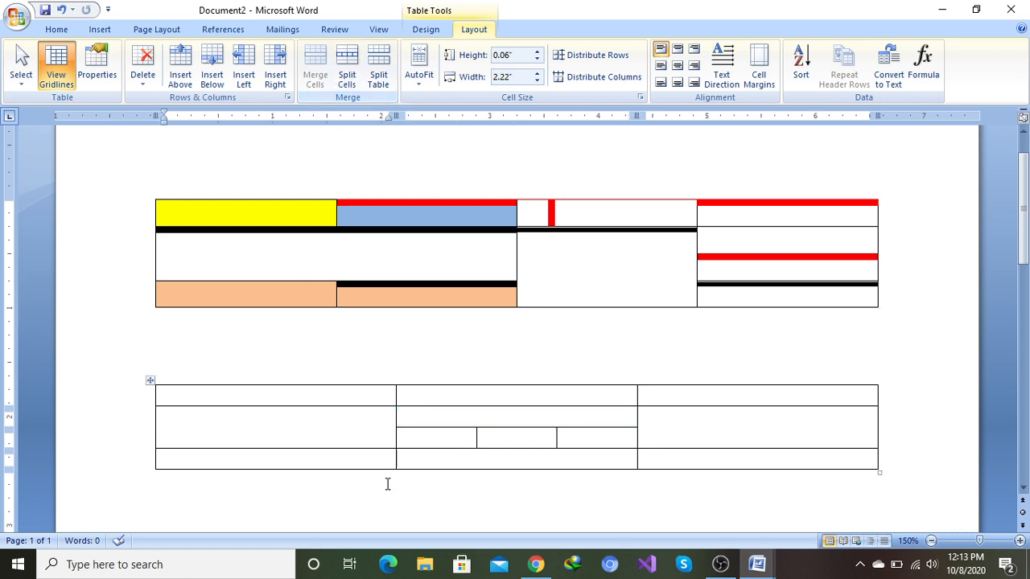
- Merge the middle and bottom cells of the lower table's first column
drag(181, 425, 220, 459)
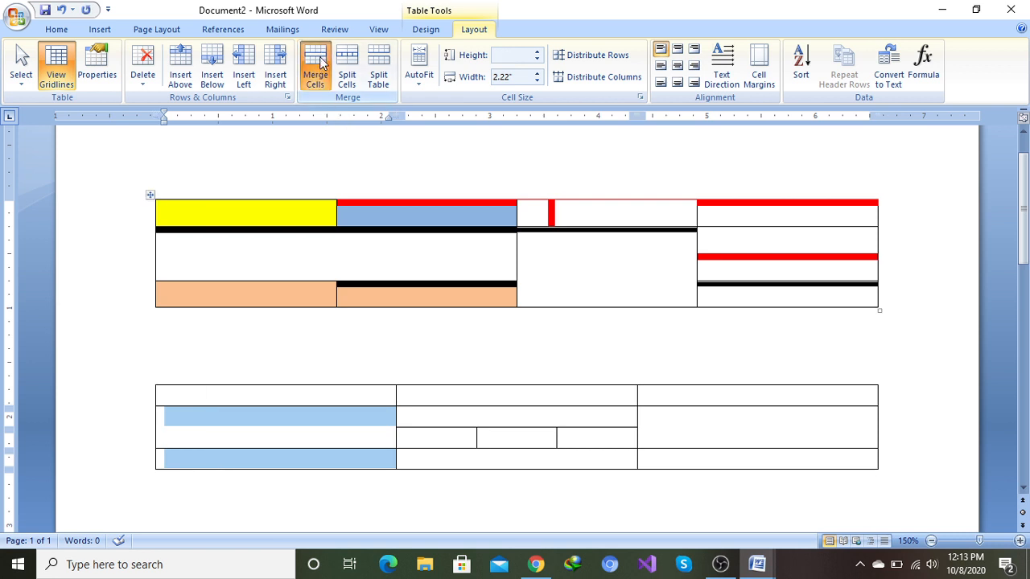
click(315, 75)
click(645, 361)
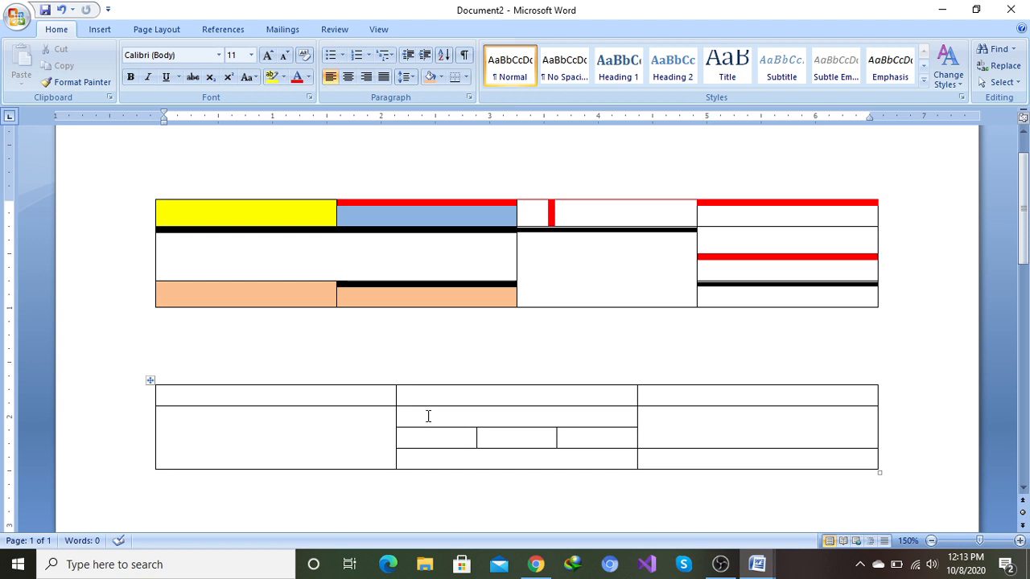
click(100, 29)
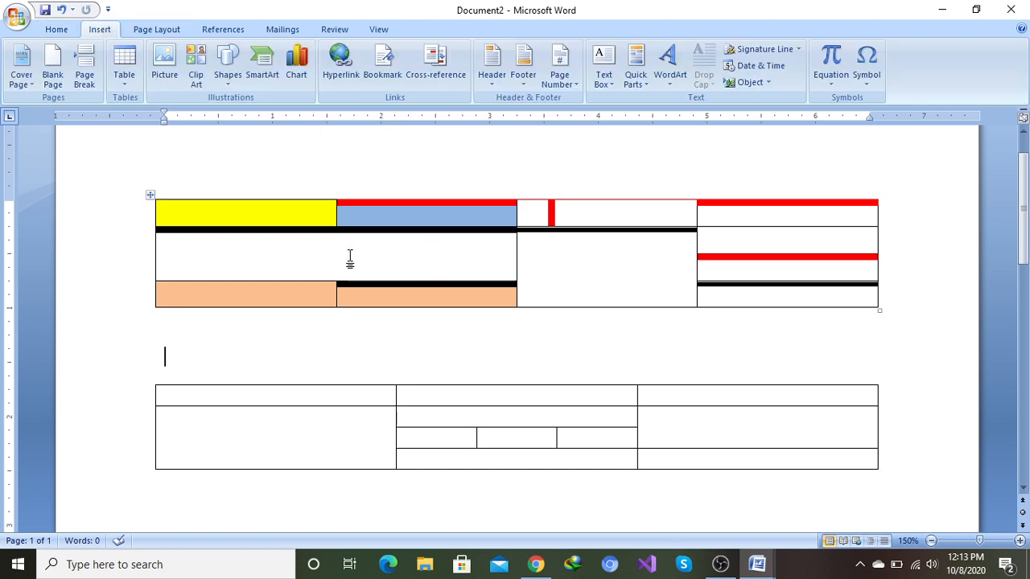